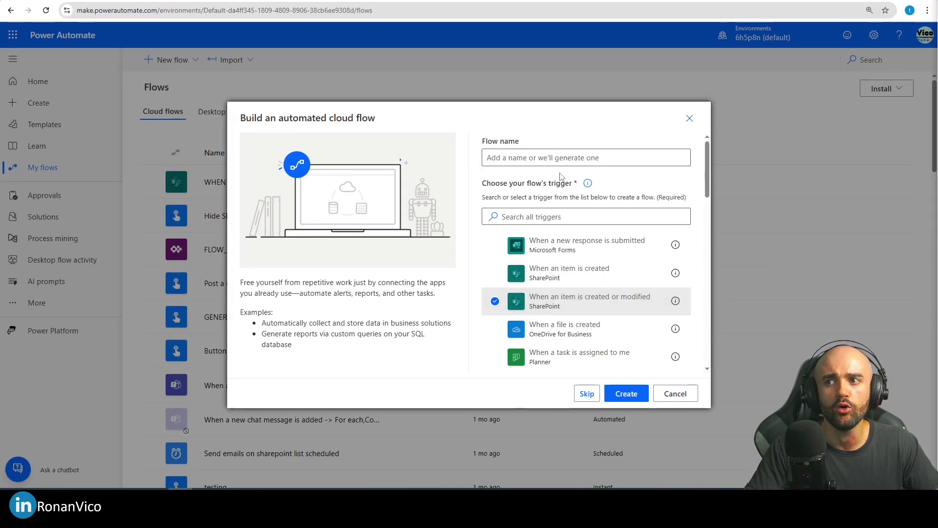
- Create the flow using the SharePoint 'When an item is created or modified' trigger
{"action": "left_click", "coordinate": [626, 393]}
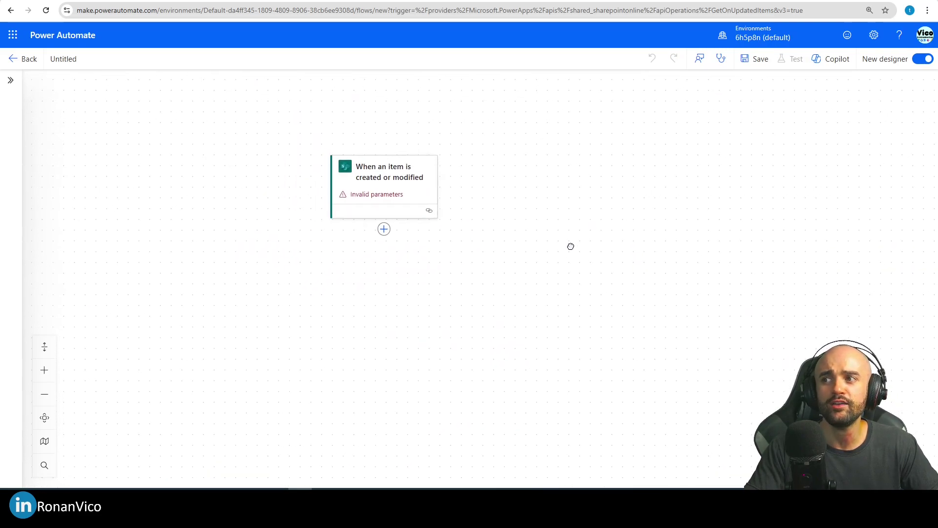
{"action": "left_click_drag", "start_coordinate": [571, 247], "coordinate": [619, 247]}
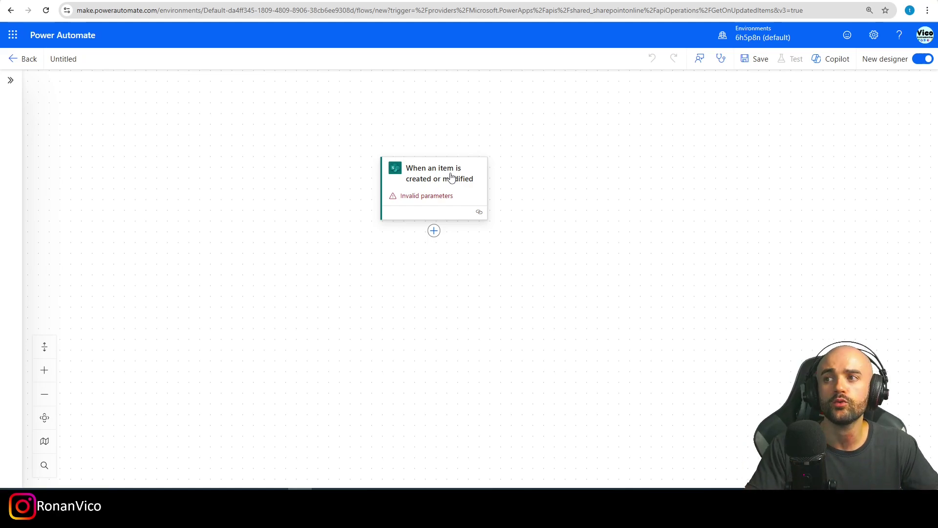
- Name the flow FLOW_WHEN_AN_ITEM_IS_ONLY_MODIFIED and target the SUBSCRIBE_TO_MY_CHANNEL site's TB_NEW_LIST list
{"action": "left_click", "coordinate": [63, 59]}
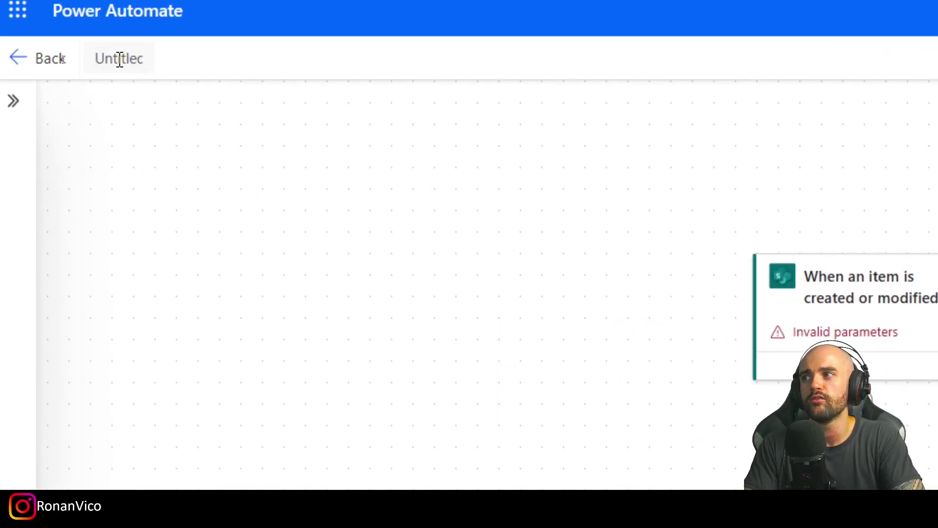
{"action": "type", "text": "FLOW_WHE"}
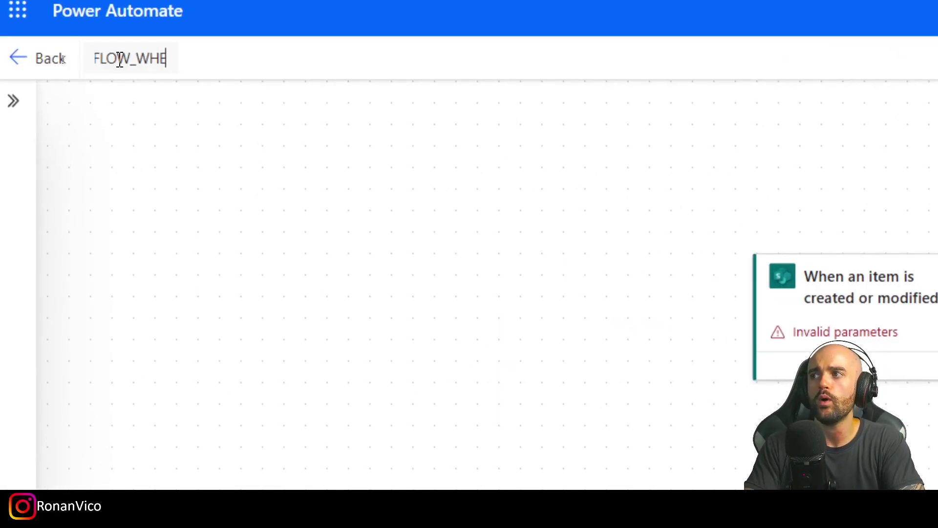
{"action": "type", "text": "N_AN_ITEM_IS_ONLY_MODIFIED"}
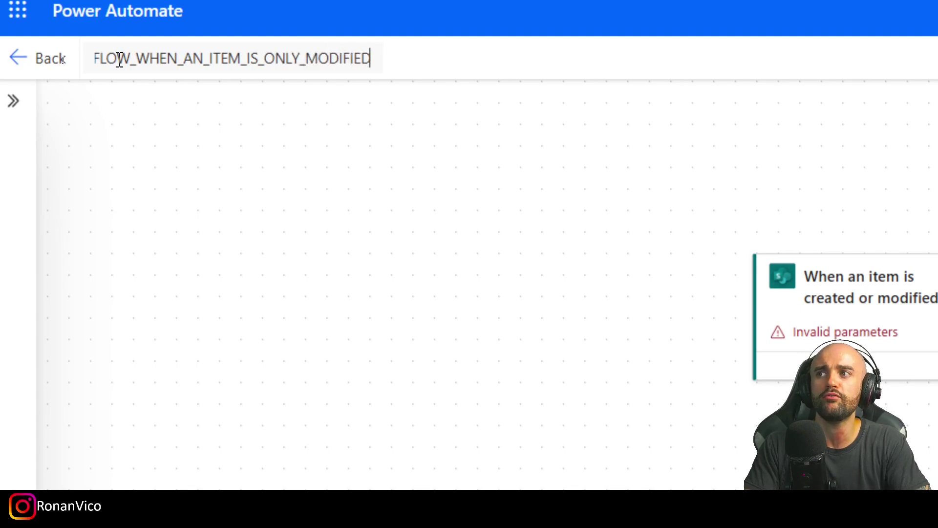
{"action": "left_click", "coordinate": [894, 296]}
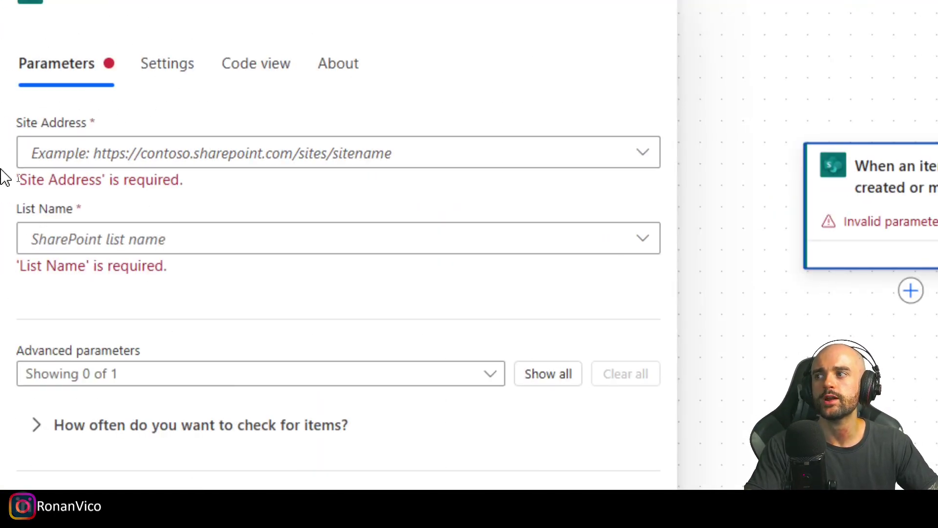
{"action": "left_click", "coordinate": [93, 160]}
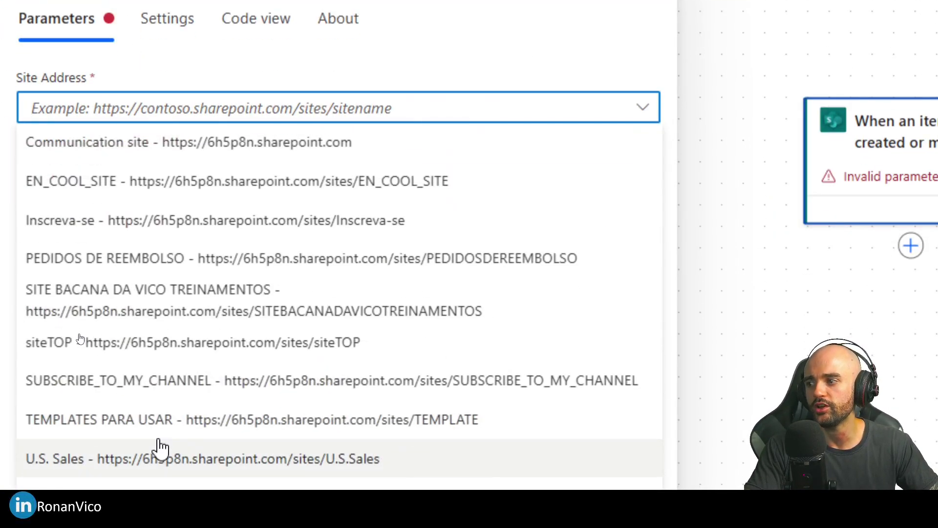
{"action": "left_click", "coordinate": [116, 352]}
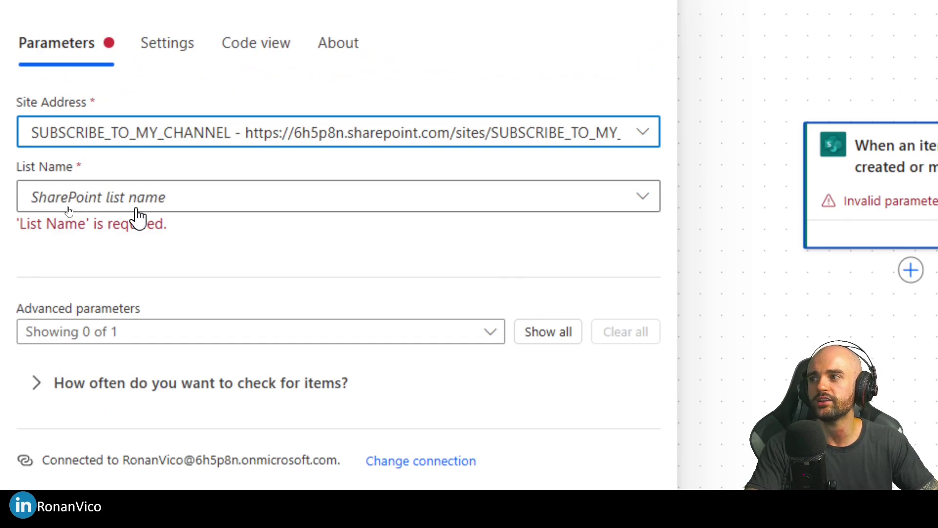
{"action": "left_click", "coordinate": [94, 209]}
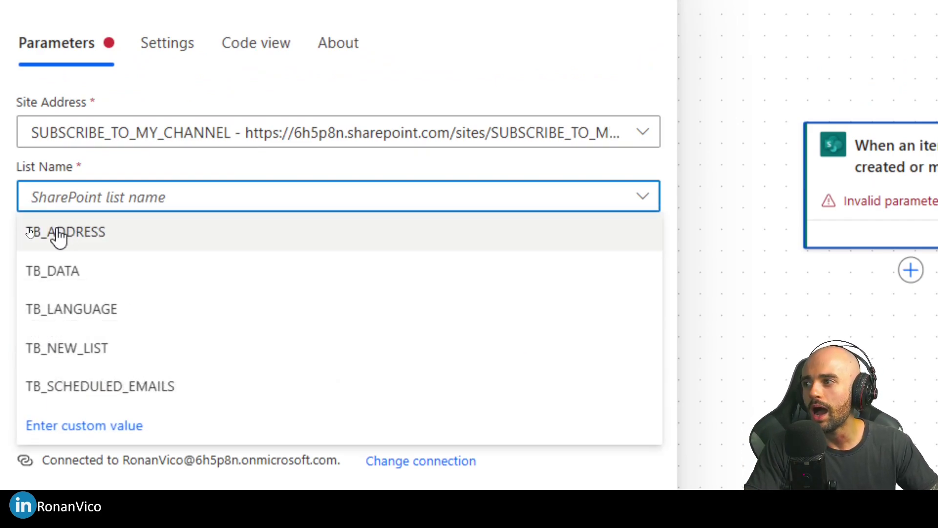
{"action": "left_click", "coordinate": [57, 372]}
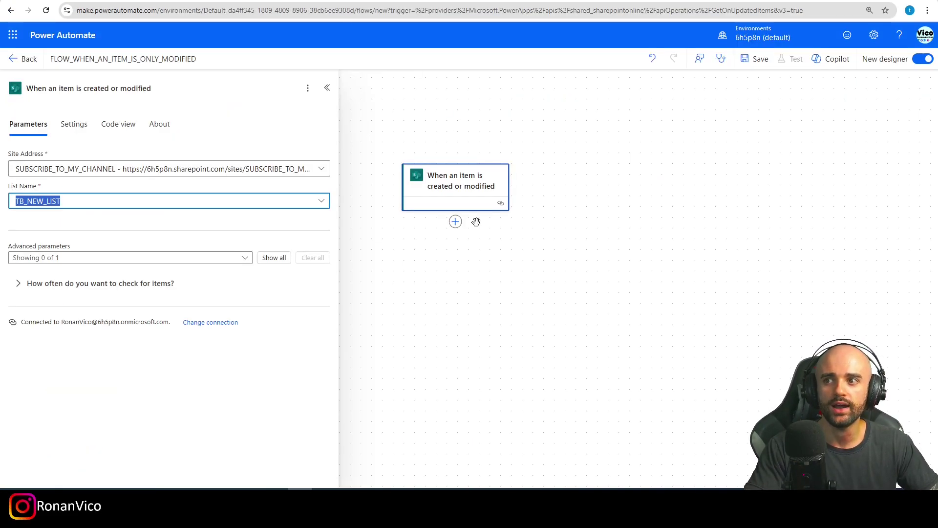
{"action": "left_click_drag", "start_coordinate": [475, 222], "coordinate": [492, 250]}
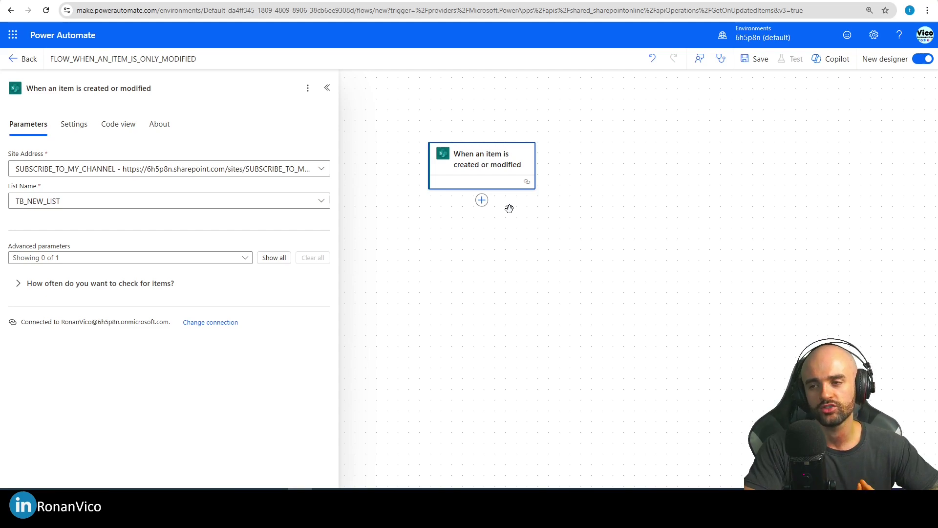
- Insert a Compose action directly below the SharePoint trigger
{"action": "left_click", "coordinate": [482, 200]}
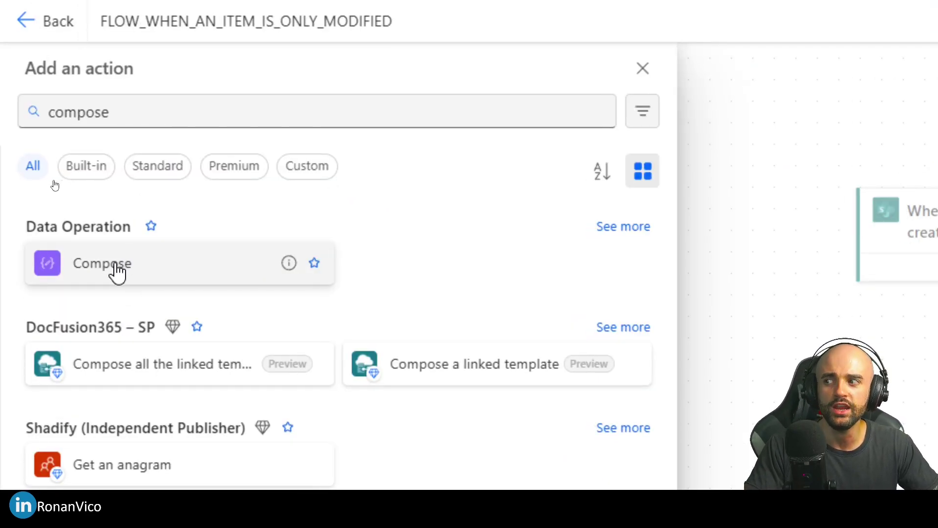
{"action": "left_click", "coordinate": [123, 273]}
{"action": "left_click_drag", "start_coordinate": [638, 261], "coordinate": [632, 257]}
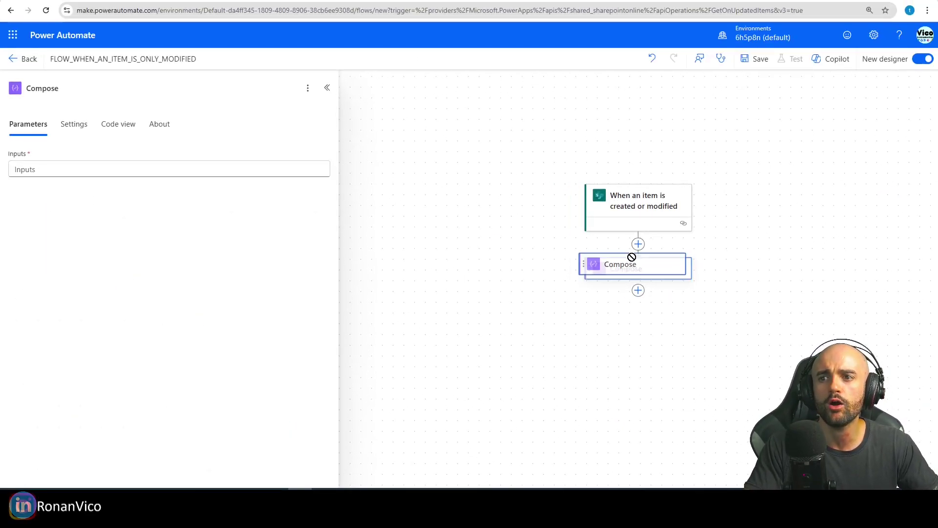
{"action": "left_click", "coordinate": [205, 170]}
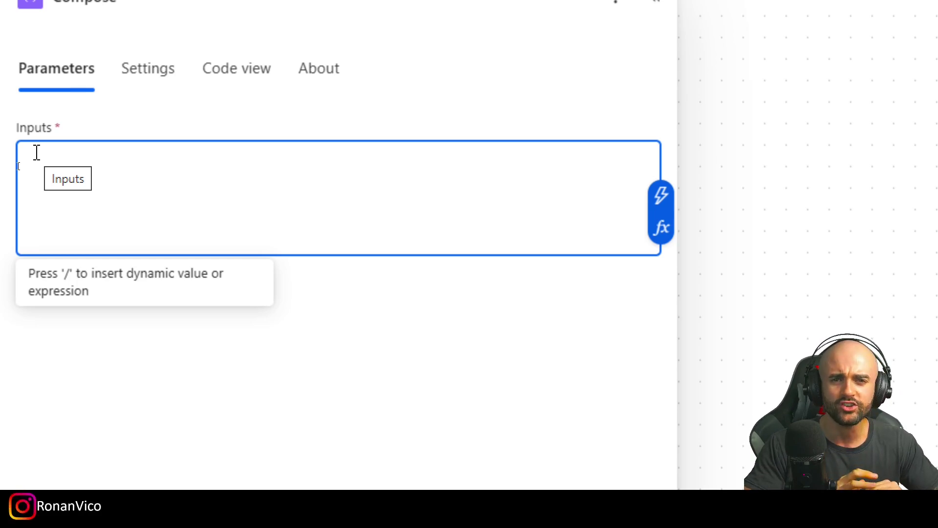
- Put the trigger's Created date into Compose Inputs, labelled 'Date of the creation'
{"action": "left_click", "coordinate": [37, 153]}
{"action": "left_click", "coordinate": [89, 174]}
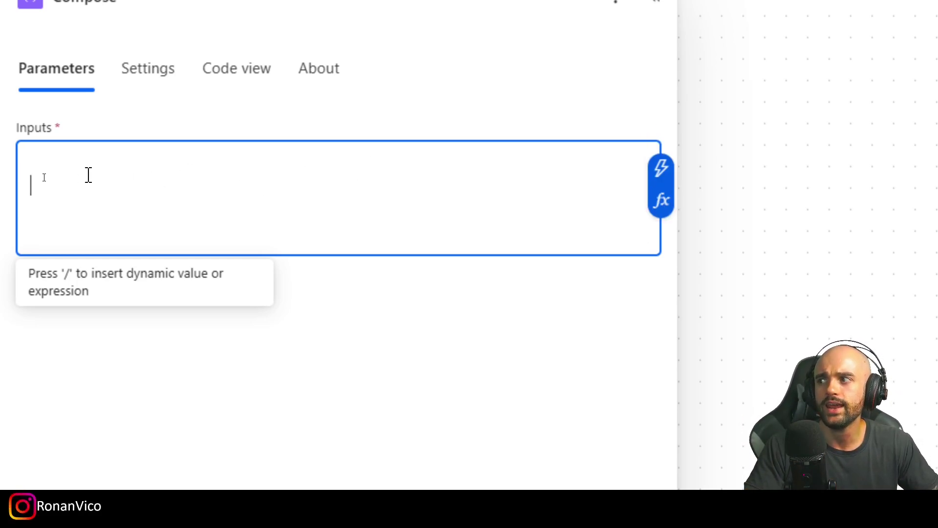
{"action": "left_click", "coordinate": [660, 176]}
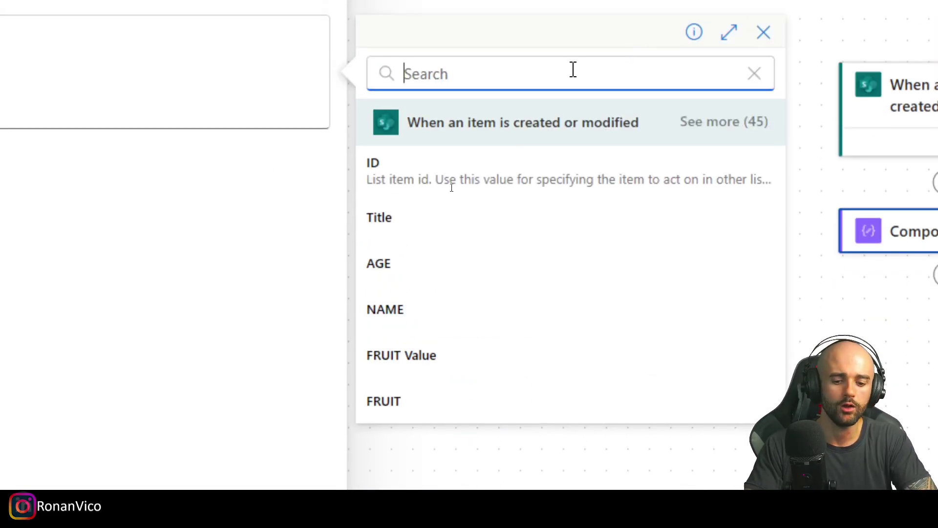
{"action": "type", "text": "Created"}
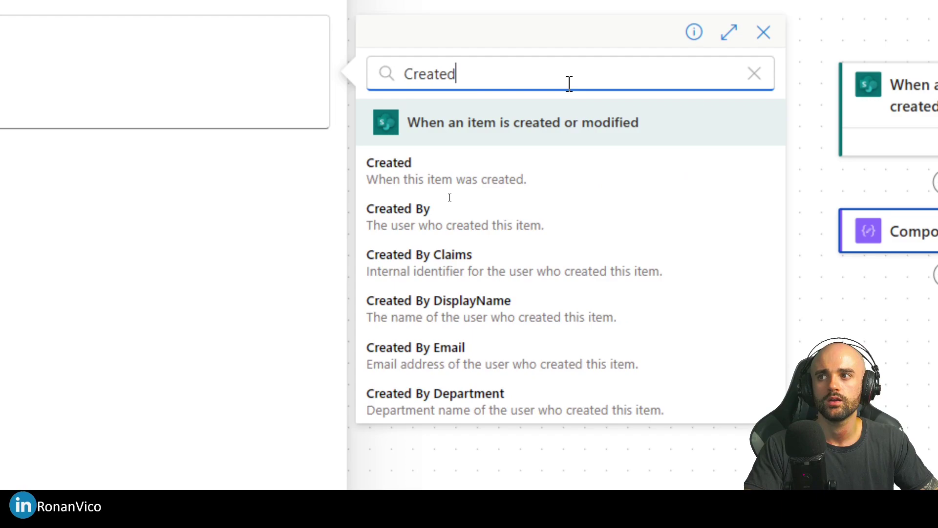
{"action": "left_click", "coordinate": [470, 181]}
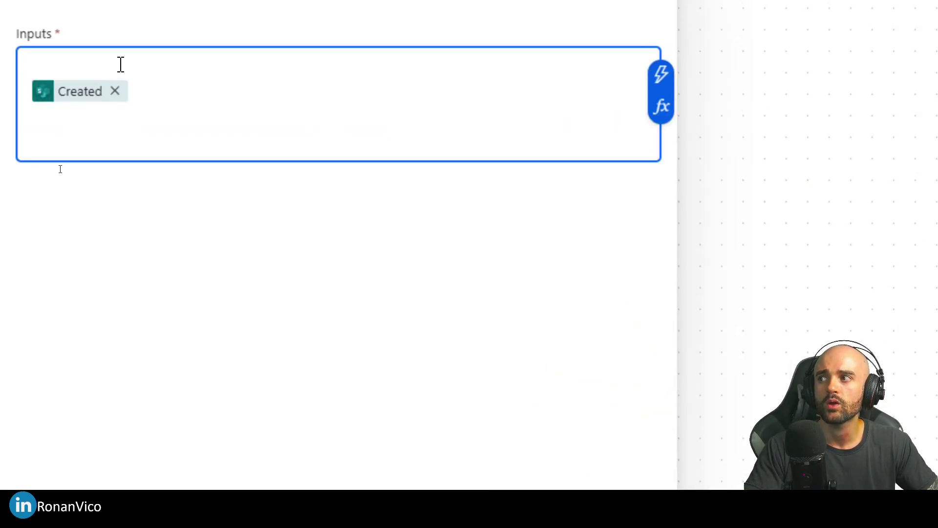
{"action": "left_click", "coordinate": [176, 86]}
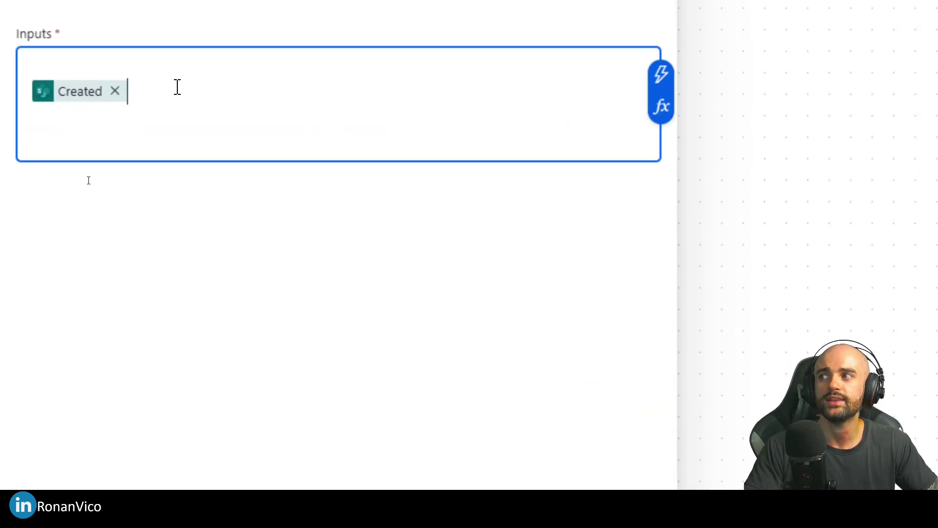
{"action": "key", "text": "Up"}
{"action": "type", "text": "Date of the creati"}
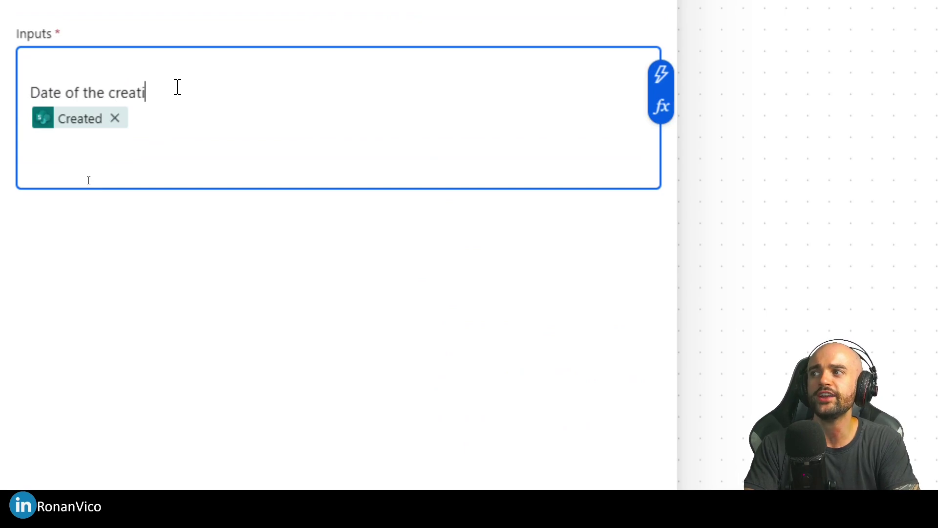
{"action": "type", "text": "on"}
{"action": "key", "text": "Down"}
{"action": "key", "text": "Return"}
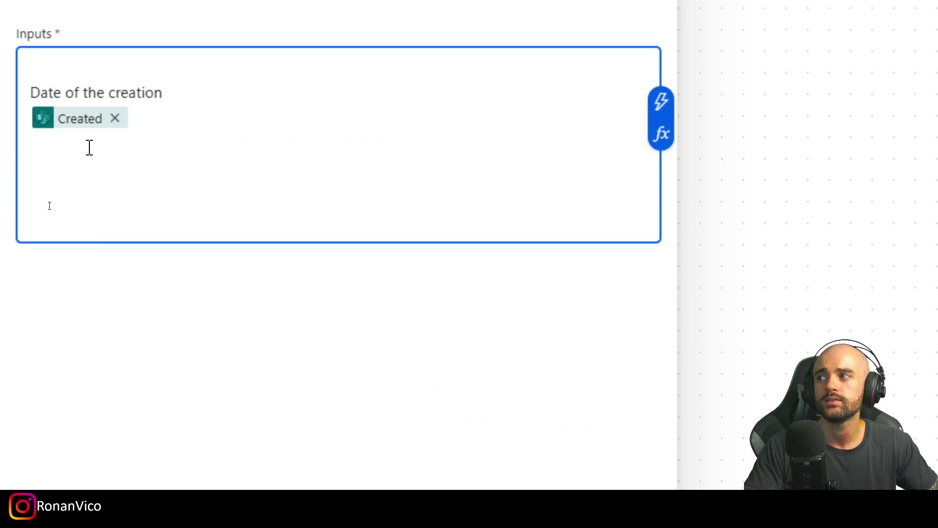
- Add the Modified date on a new line with the label 'The last modified date'
{"action": "left_click", "coordinate": [661, 105]}
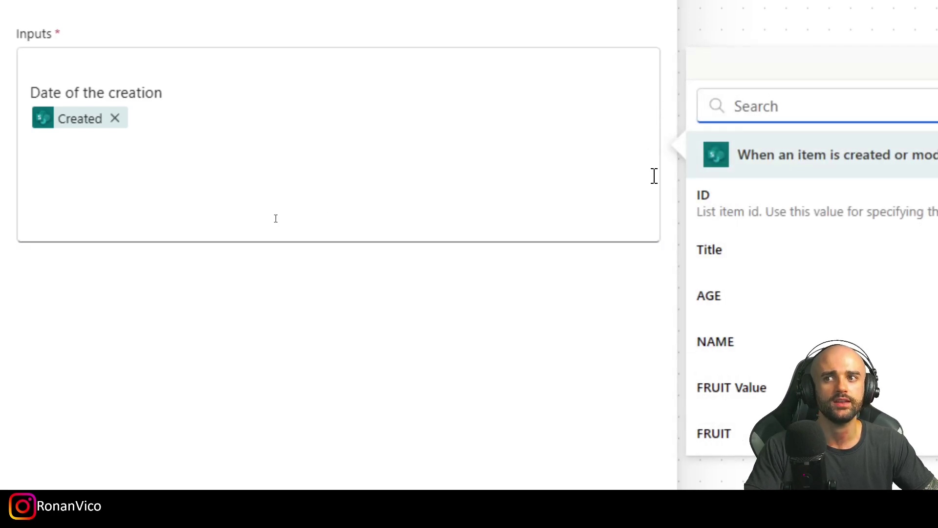
{"action": "left_click", "coordinate": [222, 174]}
{"action": "left_click", "coordinate": [660, 155]}
{"action": "type", "text": "M"}
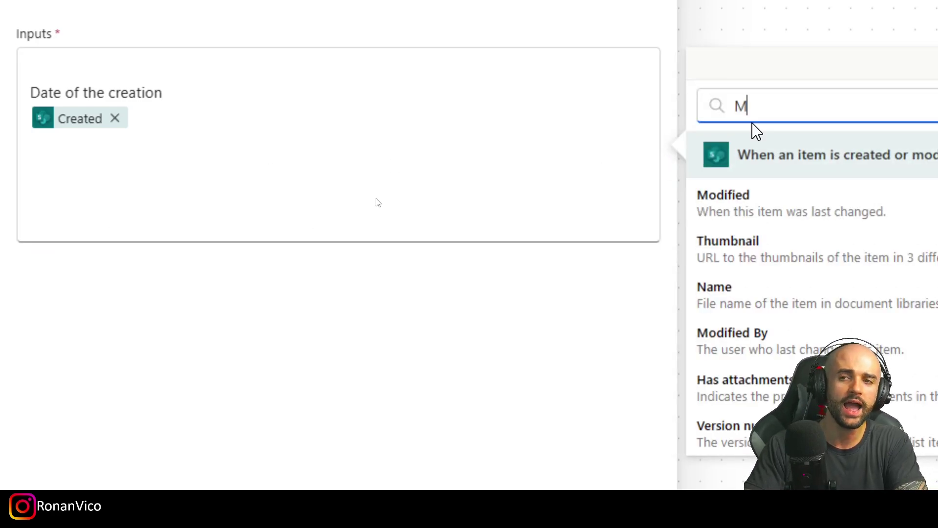
{"action": "type", "text": "odified"}
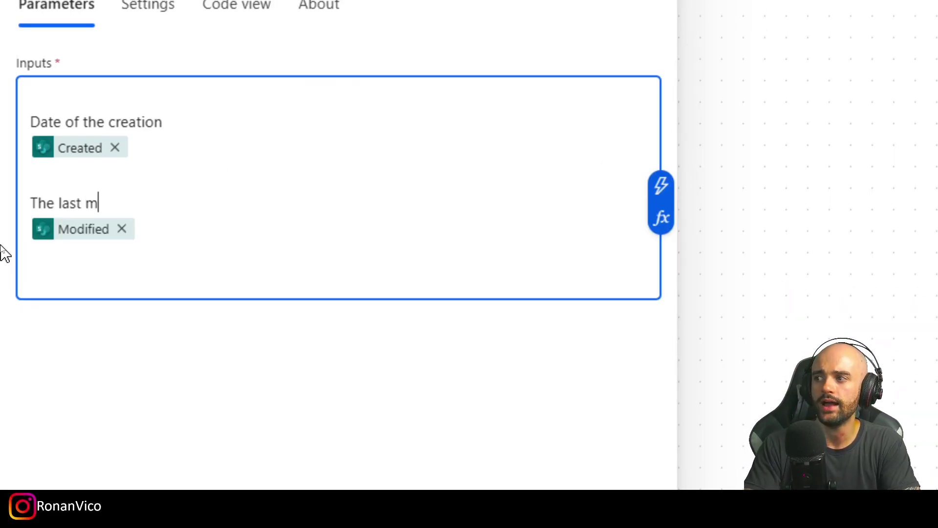
{"action": "type", "text": "odiefied"}
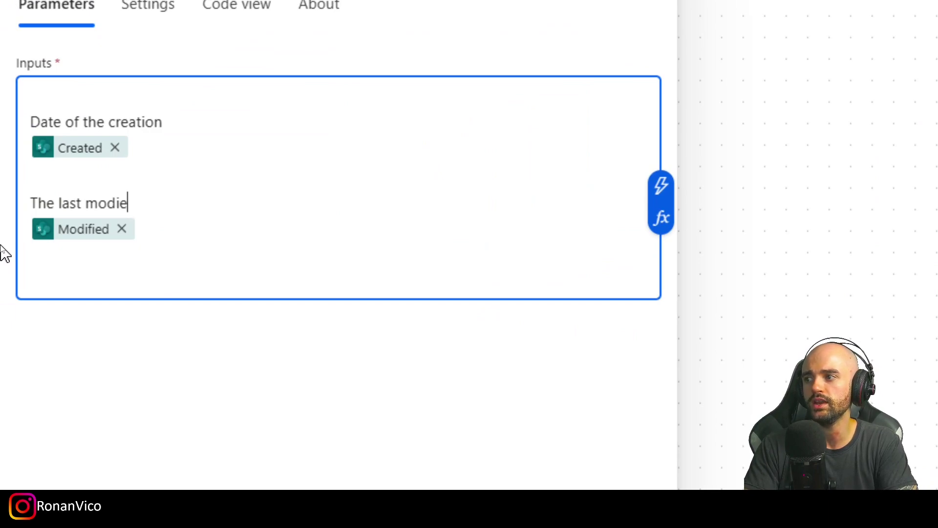
{"action": "key", "text": "BackSpace"}
{"action": "key", "text": "BackSpace"}
{"action": "key", "text": "BackSpace"}
{"action": "type", "text": "fied date"}
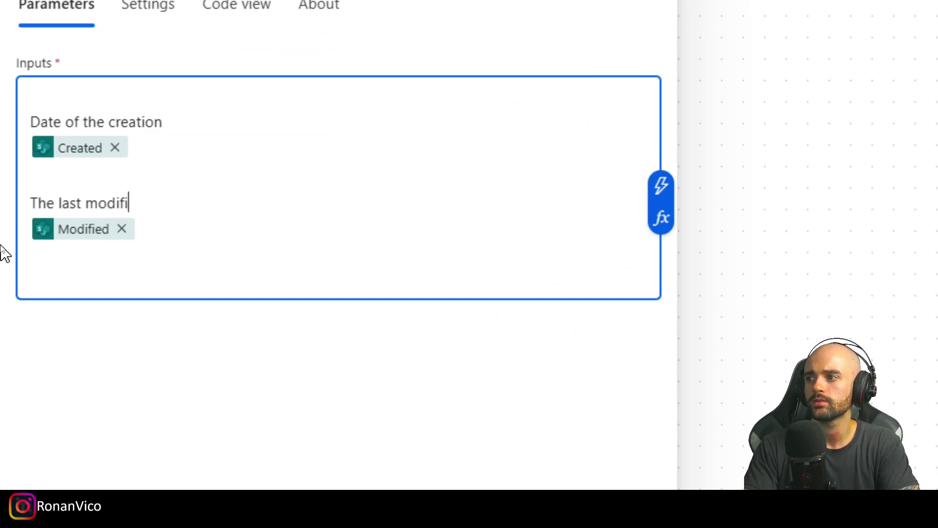
{"action": "left_click", "coordinate": [81, 184]}
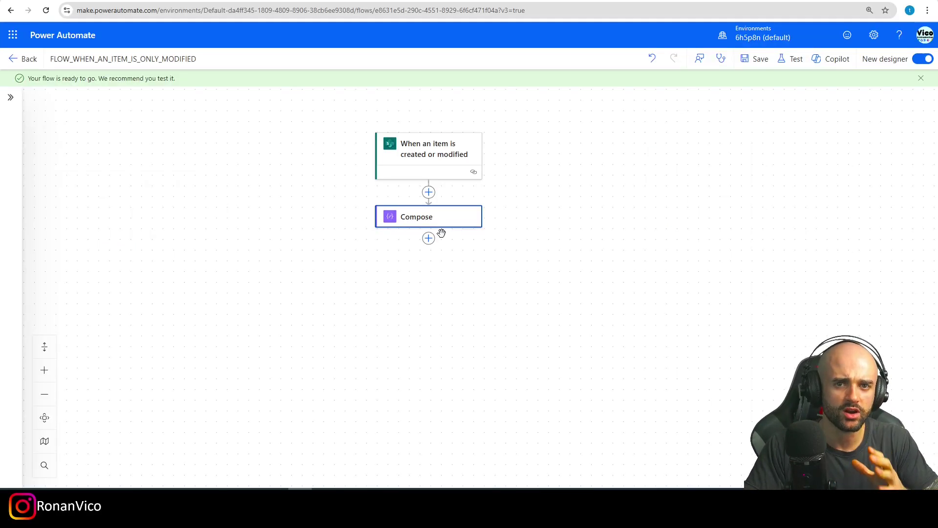
- Save a new TB_NEW_LIST item with AGE 99, a name and FRUIT Banana
{"action": "key", "text": "ctrl+Tab"}
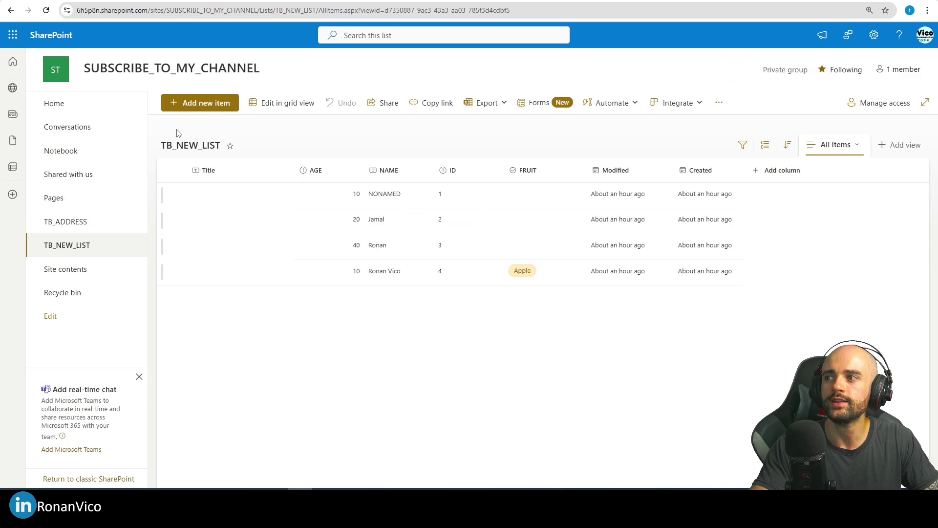
{"action": "left_click", "coordinate": [193, 105]}
{"action": "double_click", "coordinate": [246, 197]}
{"action": "type", "text": "99"}
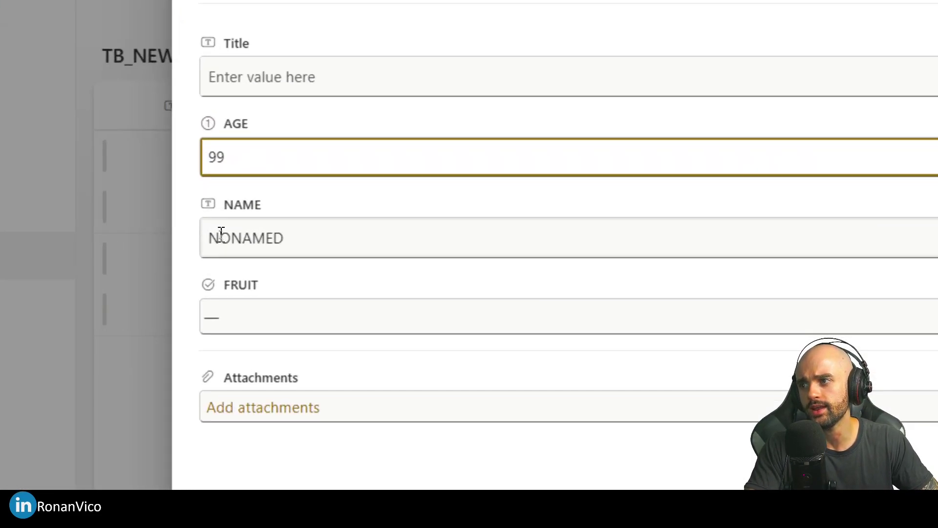
{"action": "double_click", "coordinate": [229, 239]}
{"action": "type", "text": "Ronan"}
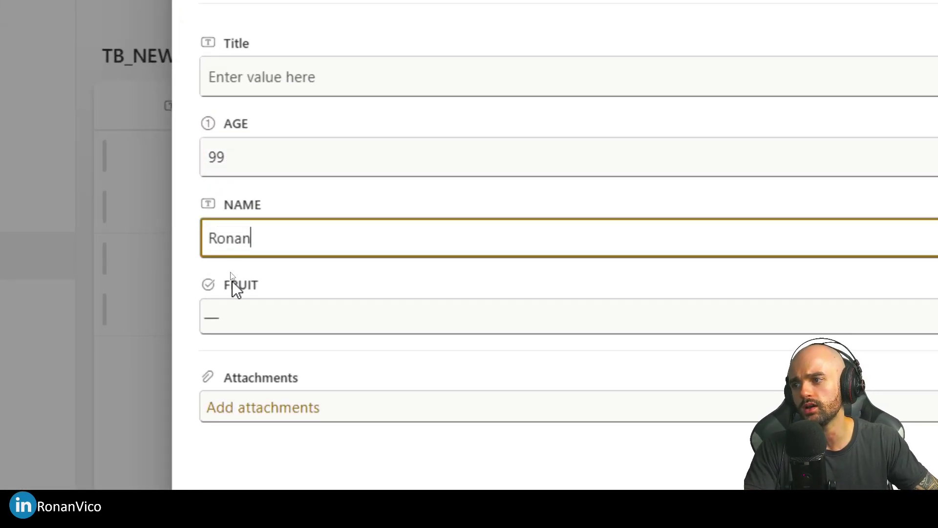
{"action": "left_click", "coordinate": [239, 316]}
{"action": "left_click", "coordinate": [246, 373]}
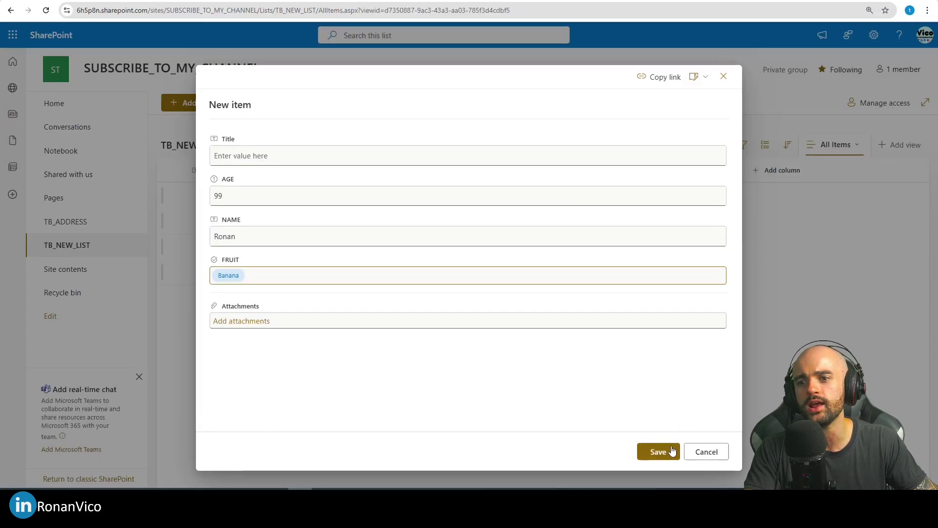
{"action": "left_click", "coordinate": [670, 450]}
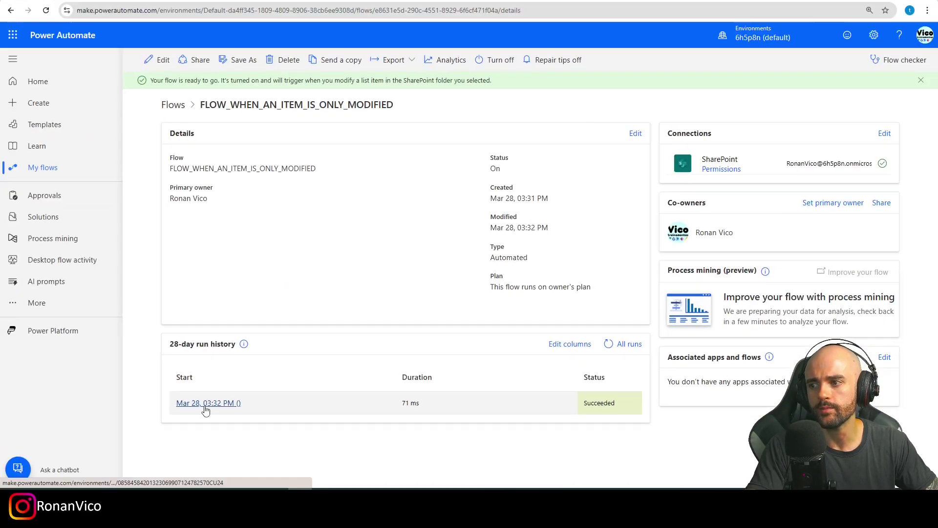
- Confirm the latest run's Compose shows identical Created and Modified dates, 2025-03-28T18:31:46Z, then edit the flow
{"action": "left_click", "coordinate": [204, 403]}
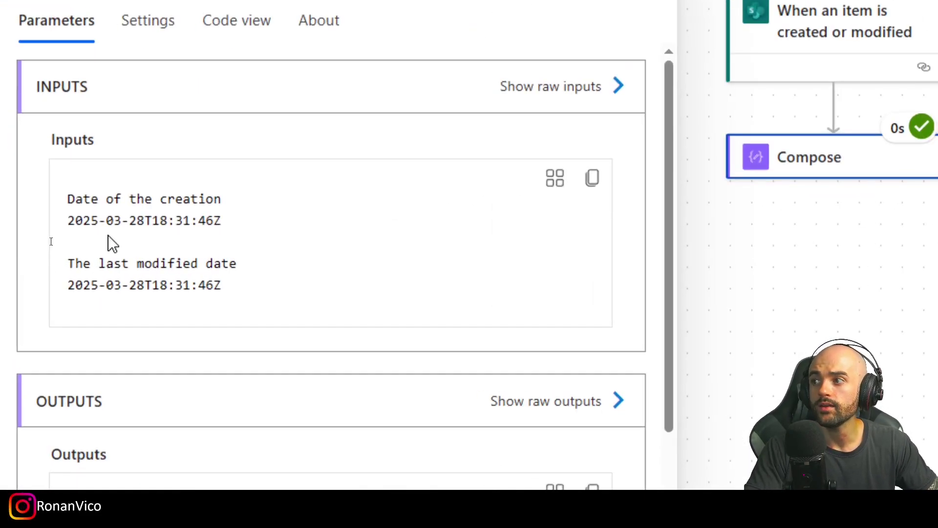
{"action": "left_click_drag", "start_coordinate": [68, 200], "coordinate": [266, 289]}
{"action": "left_click", "coordinate": [248, 283]}
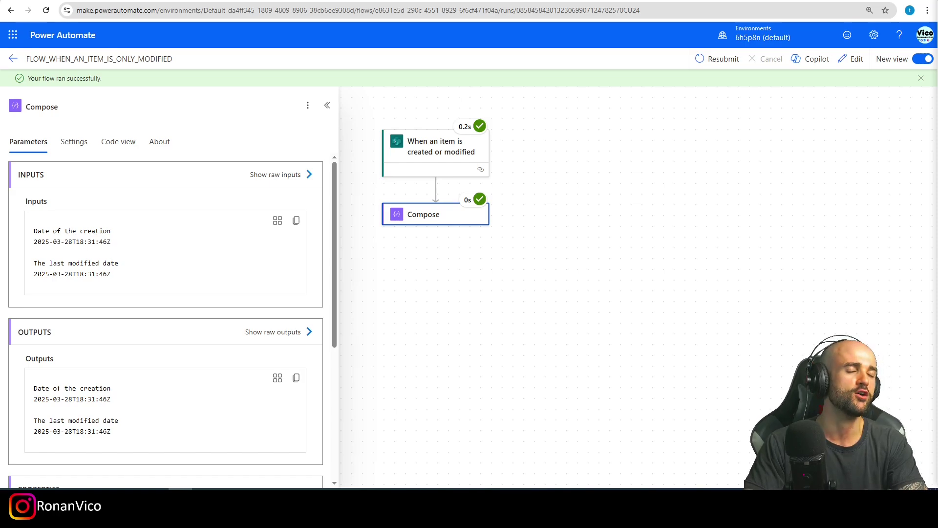
{"action": "left_click", "coordinate": [853, 59]}
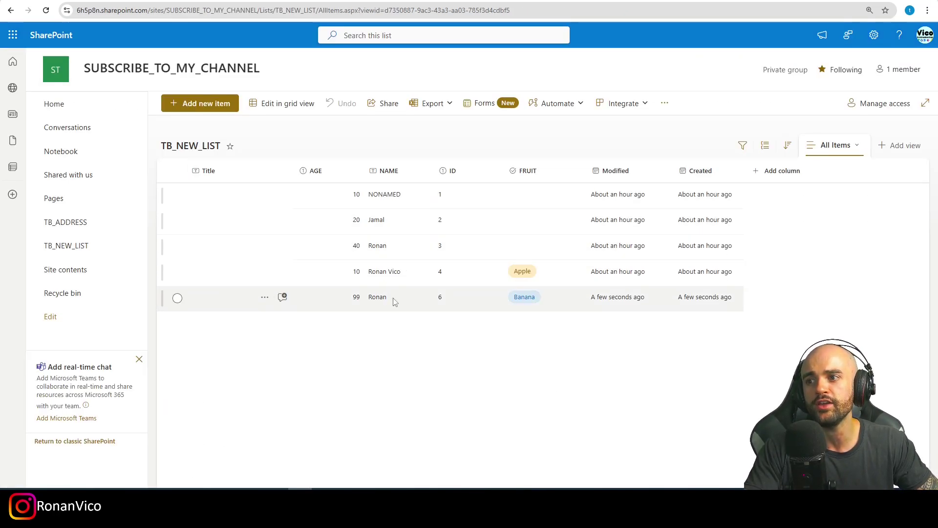
{"action": "right_click", "coordinate": [416, 308]}
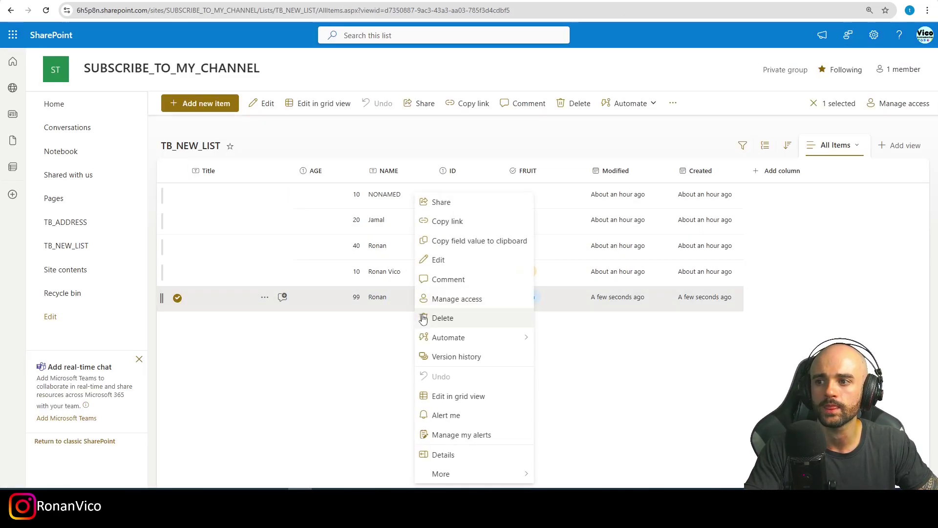
{"action": "left_click", "coordinate": [474, 309]}
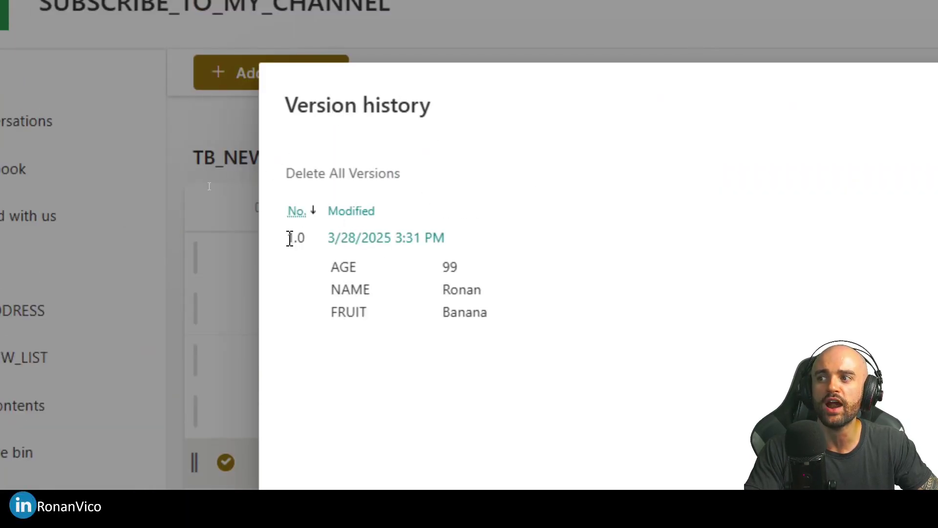
{"action": "left_click_drag", "start_coordinate": [290, 238], "coordinate": [315, 243]}
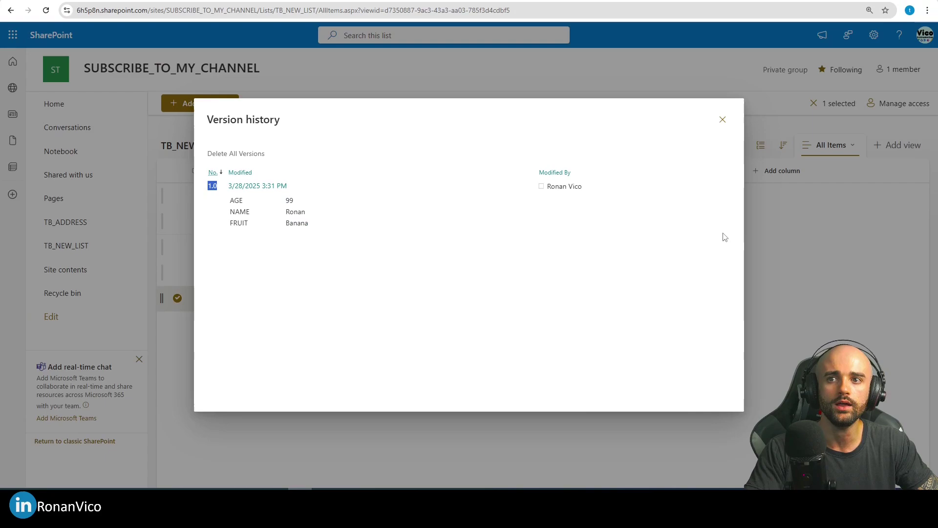
{"action": "left_click", "coordinate": [723, 120]}
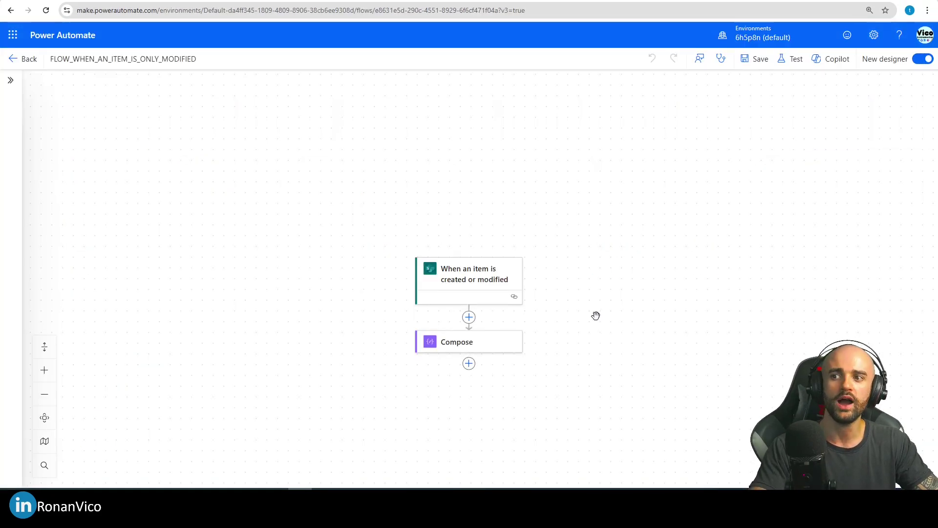
- Add a 'Version number' line with {VersionNumber} to Compose inputs and save the flow
{"action": "left_click", "coordinate": [469, 342]}
{"action": "left_click", "coordinate": [119, 235]}
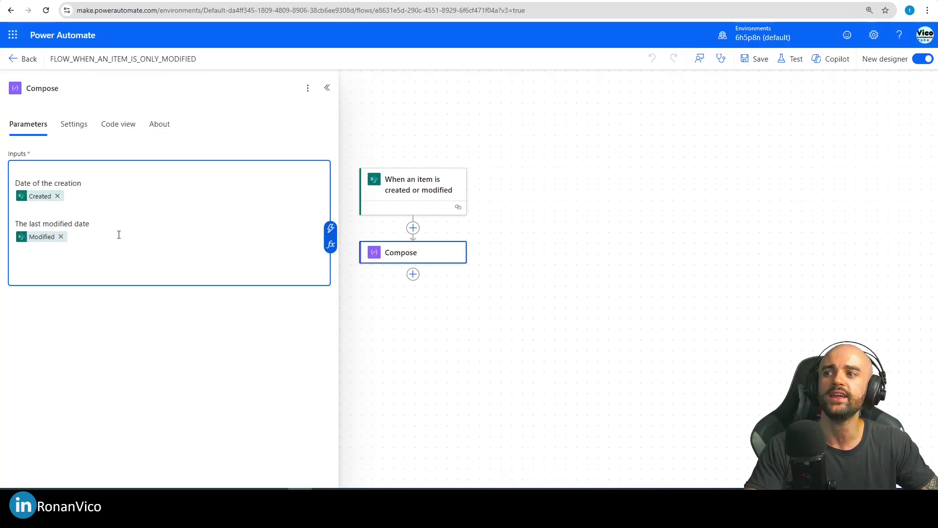
{"action": "left_click", "coordinate": [330, 229]}
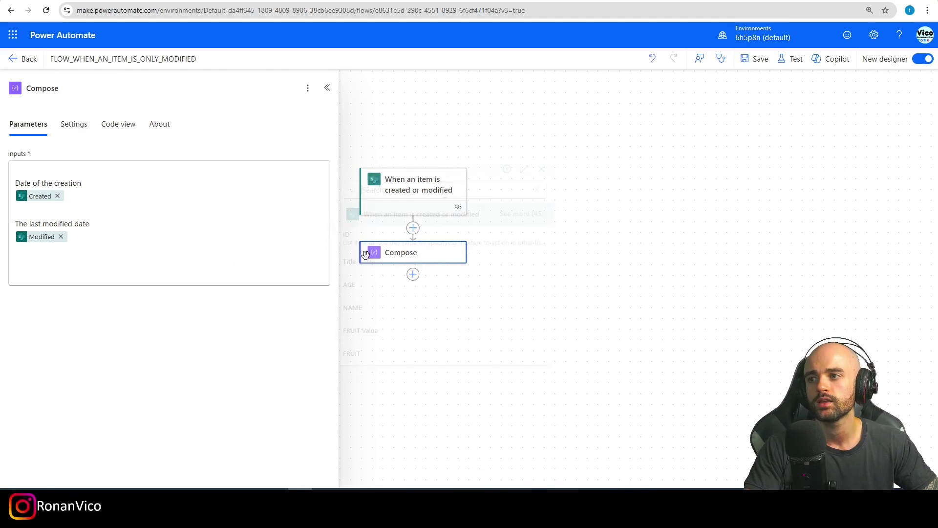
{"action": "type", "text": "sion"}
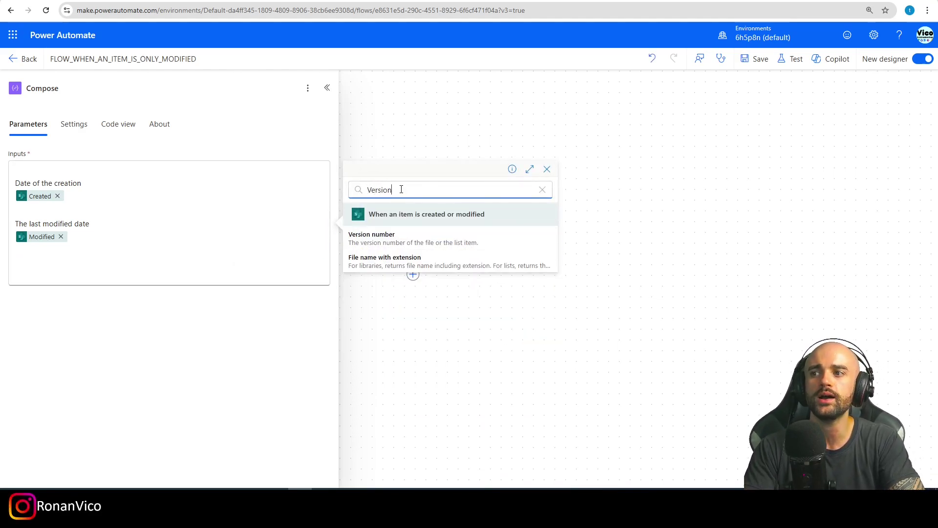
{"action": "left_click", "coordinate": [406, 234]}
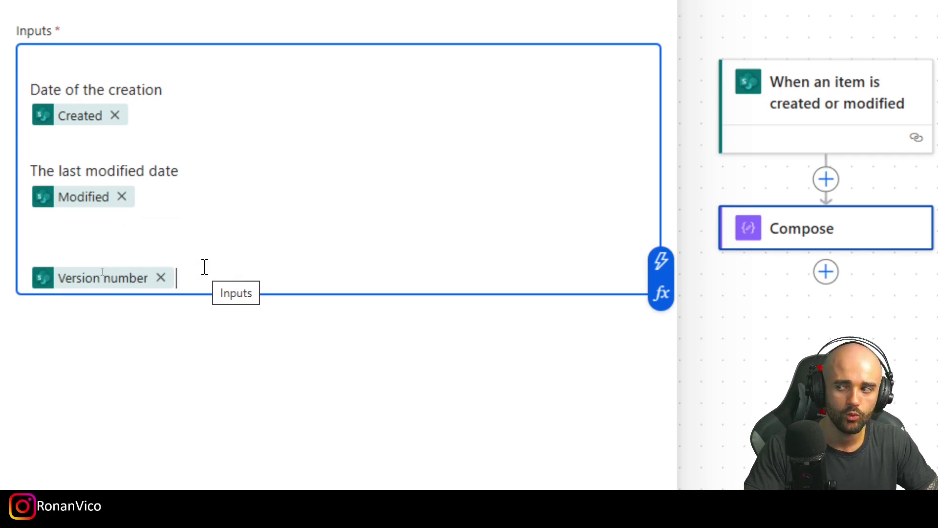
{"action": "type", "text": "Version number"}
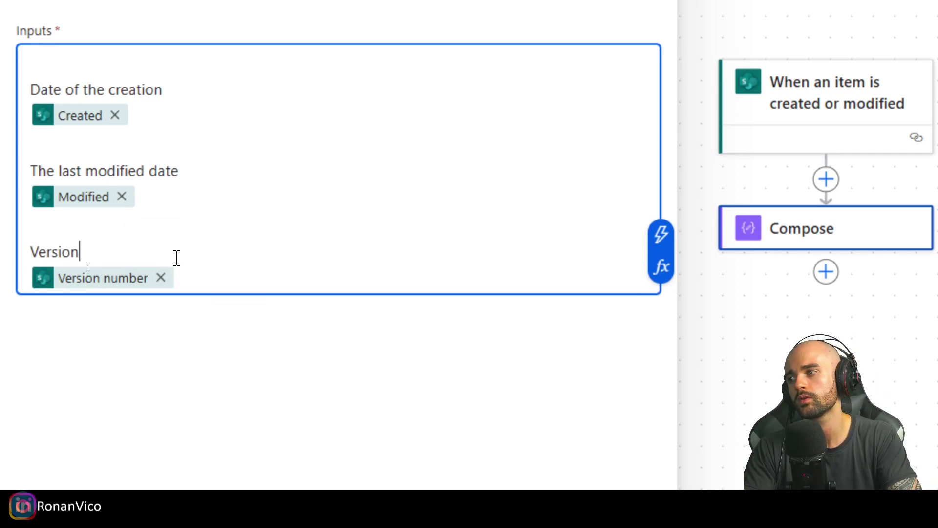
{"action": "left_click", "coordinate": [757, 59]}
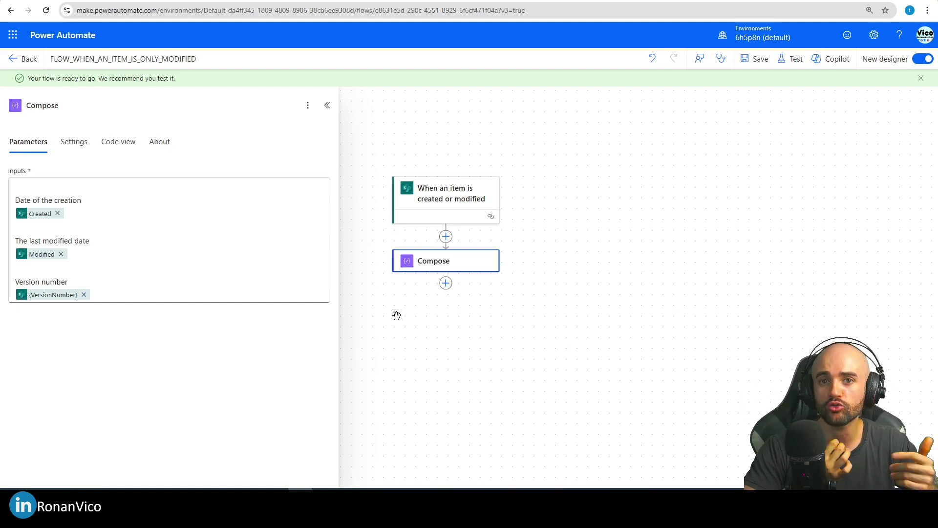
- Insert a Compose action after the first and rename it 'CONDITION CHECK IF CREATED IS EQUALS MODIFIED'
{"action": "left_click", "coordinate": [445, 284]}
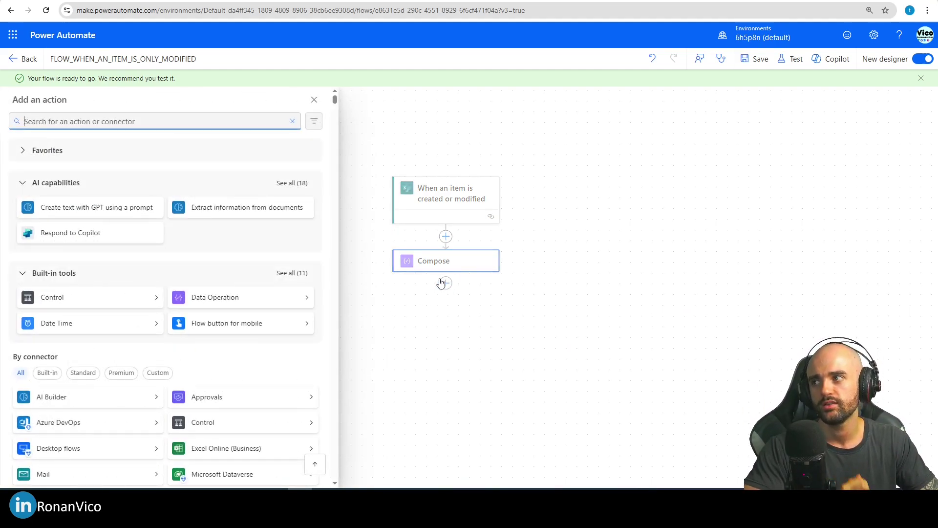
{"action": "type", "text": "compose"}
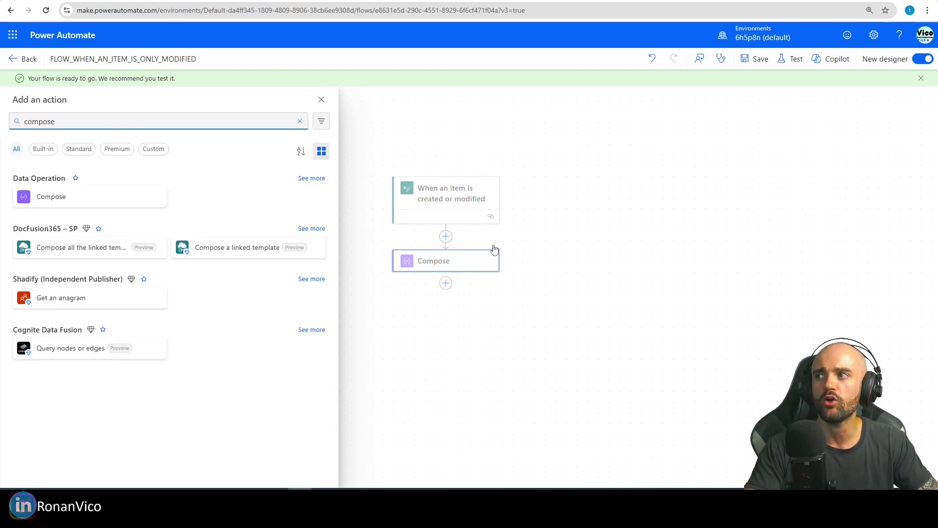
{"action": "left_click", "coordinate": [122, 195]}
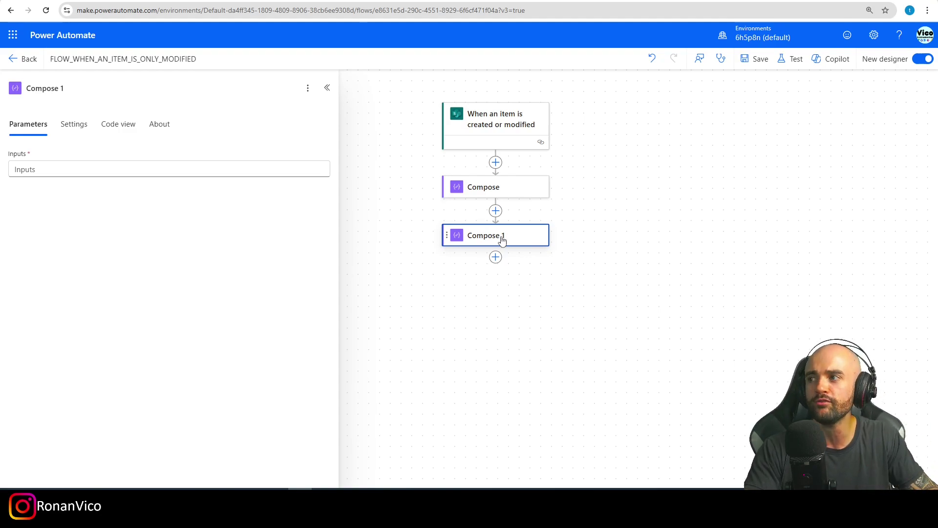
{"action": "left_click", "coordinate": [62, 85]}
{"action": "triple_click", "coordinate": [63, 85]}
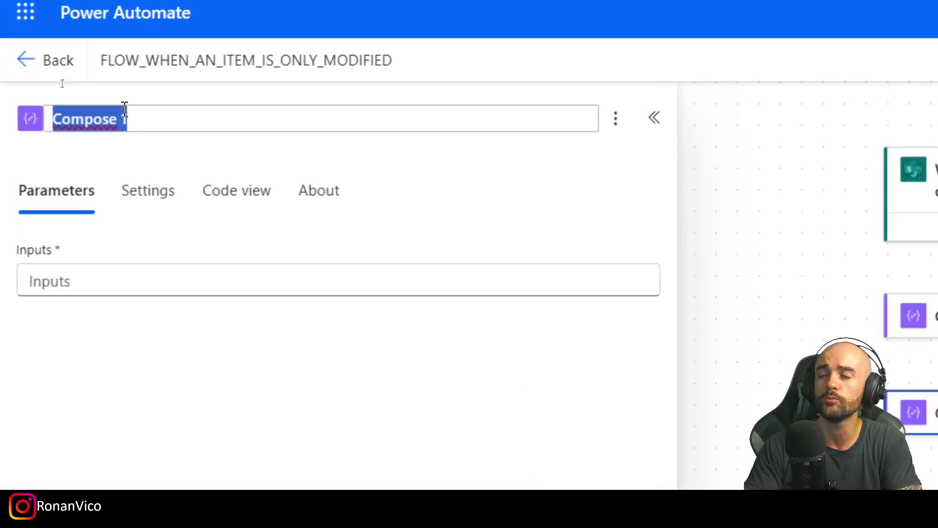
{"action": "type", "text": "CONDITION C"}
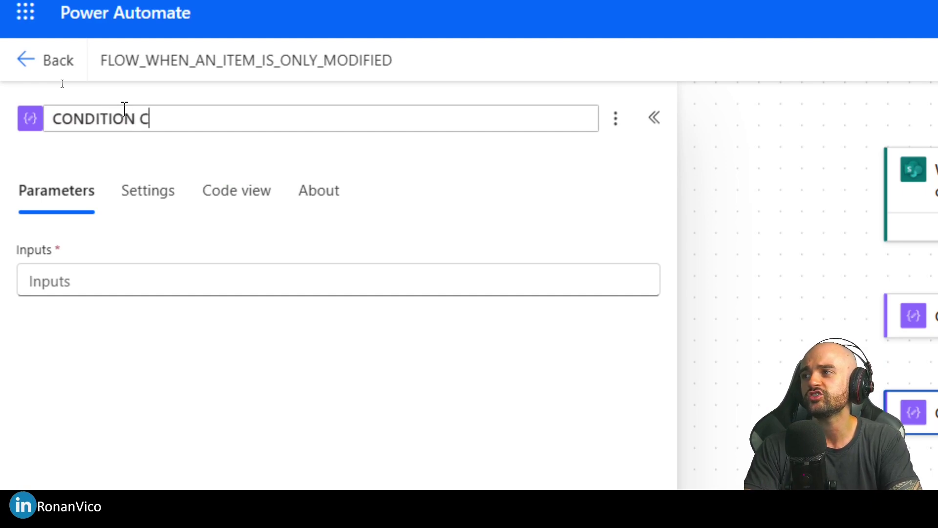
{"action": "type", "text": "HECK IF CREATED"}
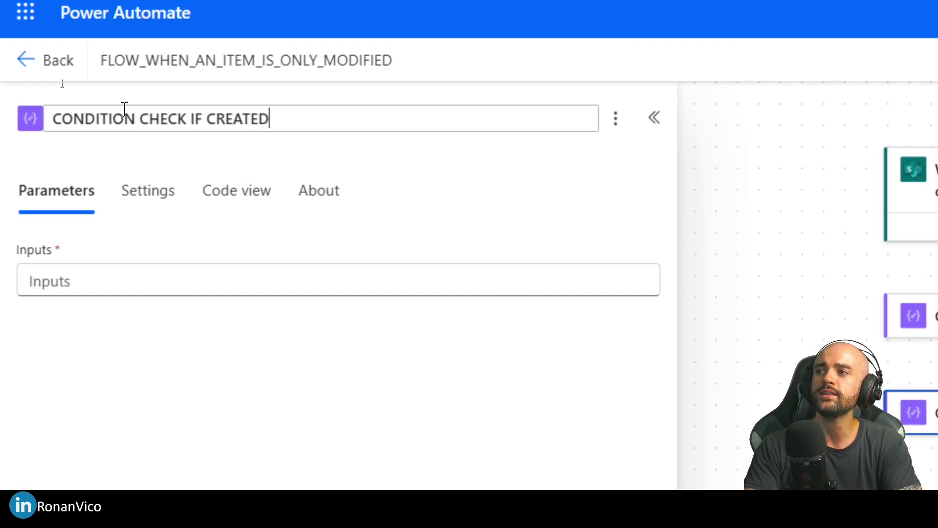
{"action": "type", "text": " IS EQUALS MODIF"}
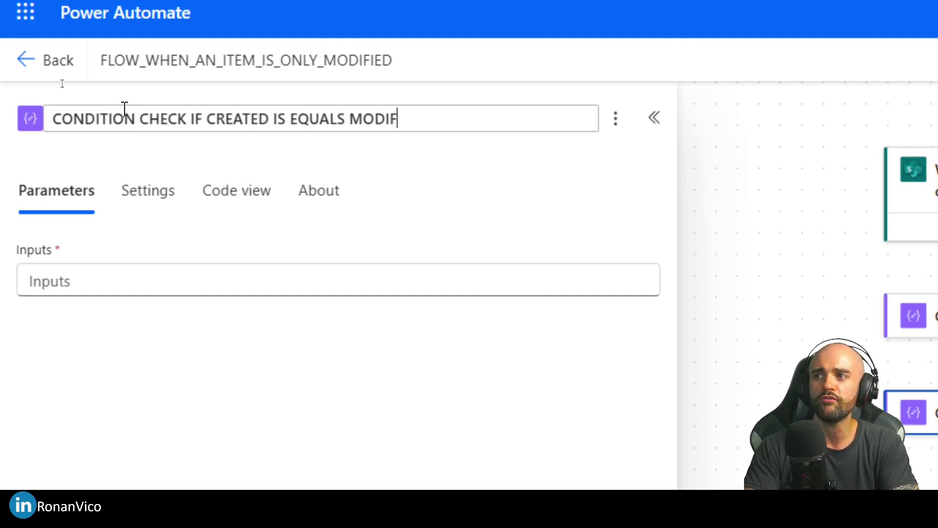
{"action": "type", "text": "IED"}
{"action": "key", "text": "Return"}
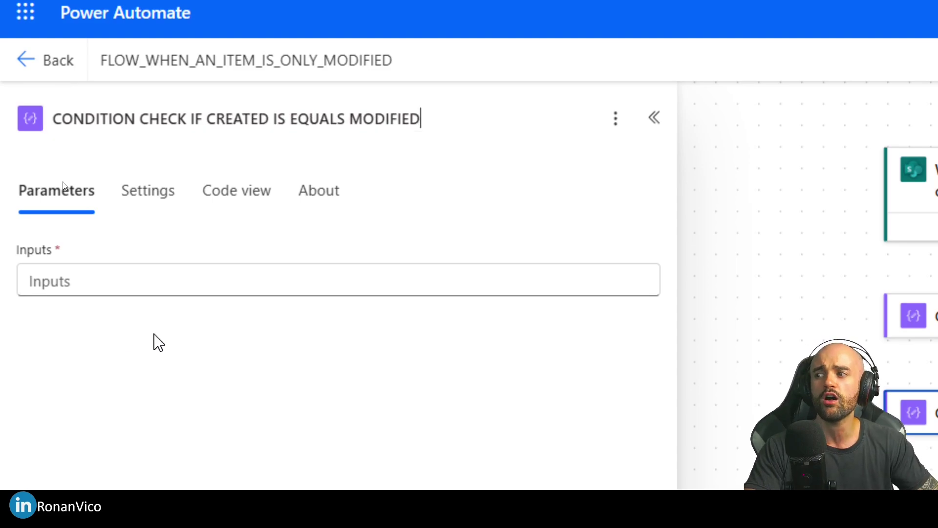
{"action": "left_click", "coordinate": [79, 283]}
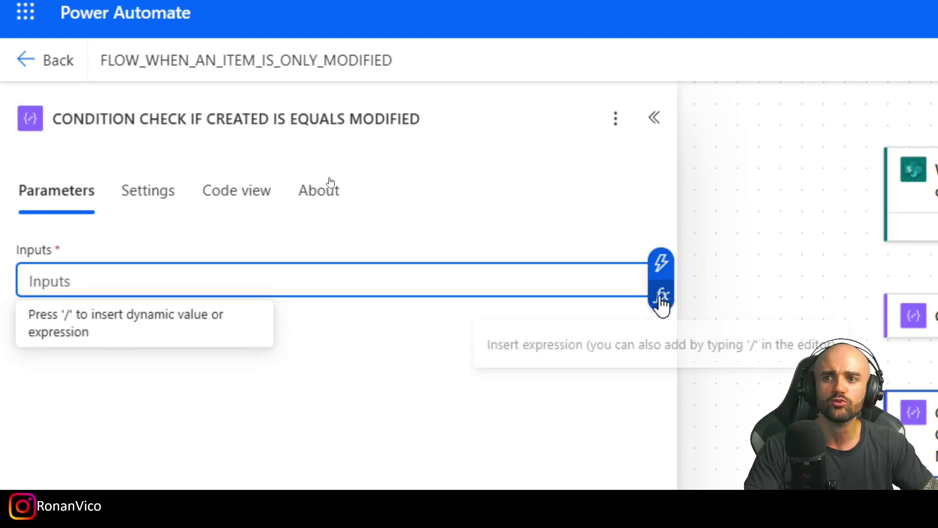
- Start an equals() expression with the trigger's Created date as its first argument
{"action": "left_click", "coordinate": [661, 295]}
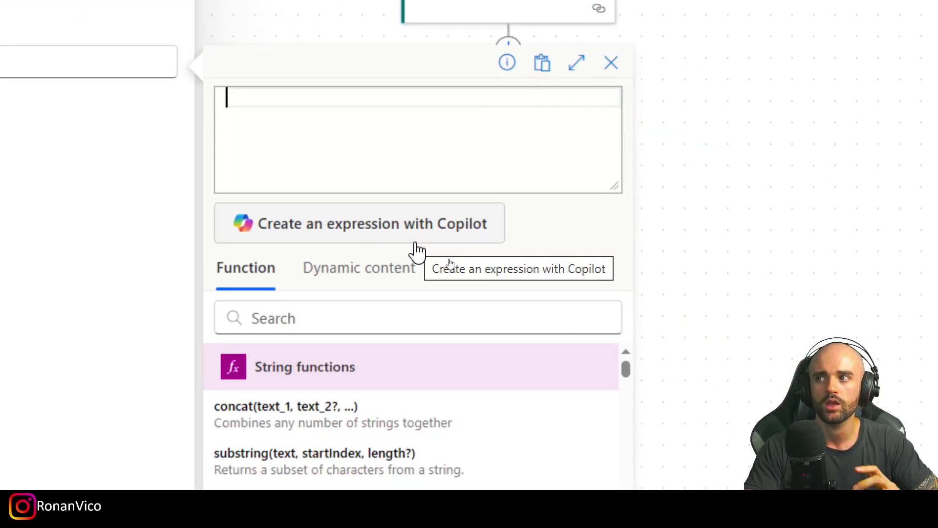
{"action": "type", "text": "equals("}
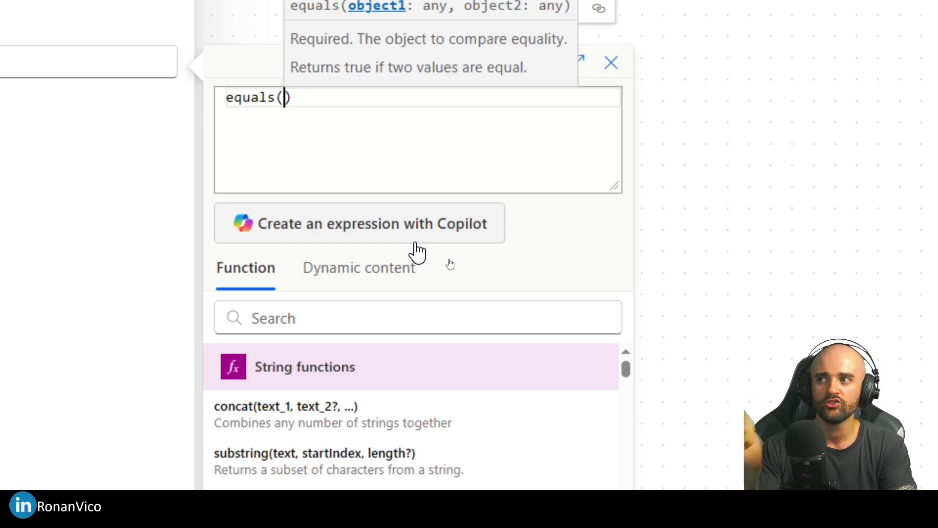
{"action": "key", "text": "Return"}
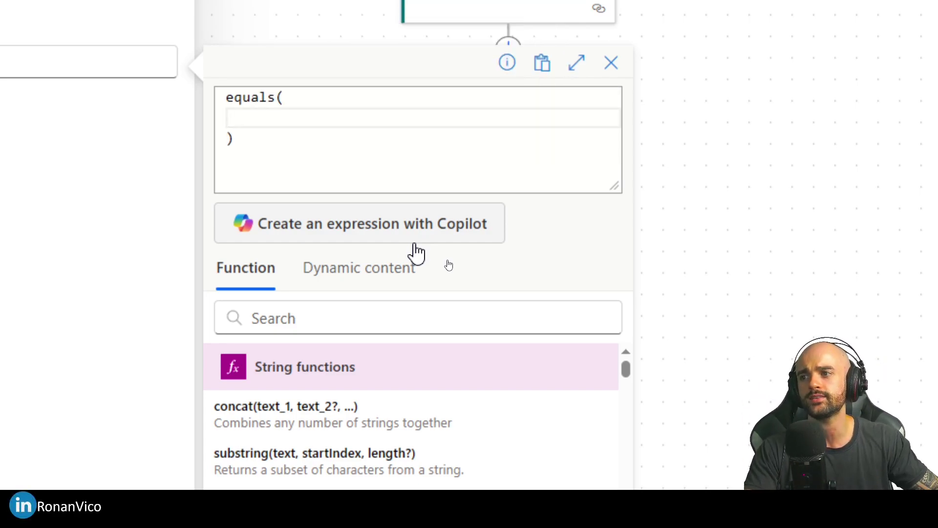
{"action": "left_click", "coordinate": [399, 268]}
{"action": "scroll", "coordinate": [398, 458], "scroll_direction": "down", "scroll_amount": 2}
{"action": "left_click", "coordinate": [330, 318]}
{"action": "type", "text": "created"}
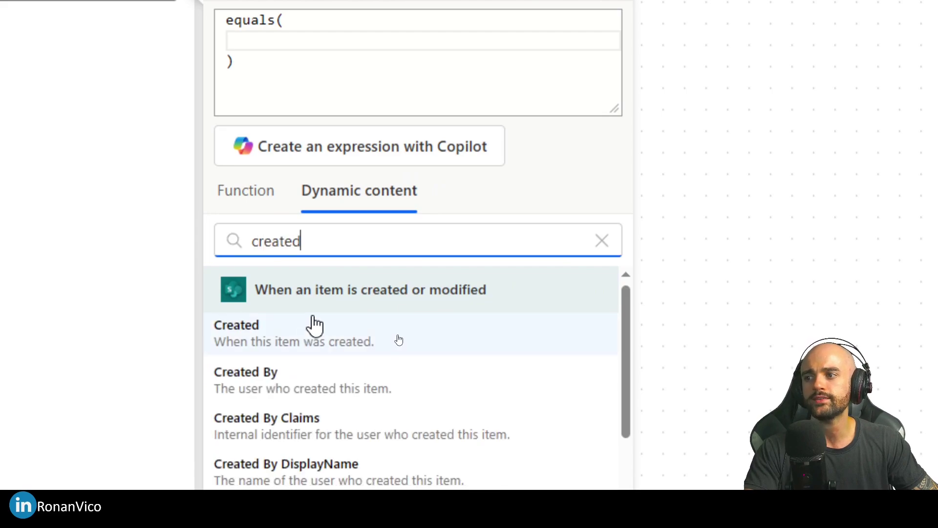
{"action": "left_click", "coordinate": [312, 413]}
{"action": "key", "text": "Return"}
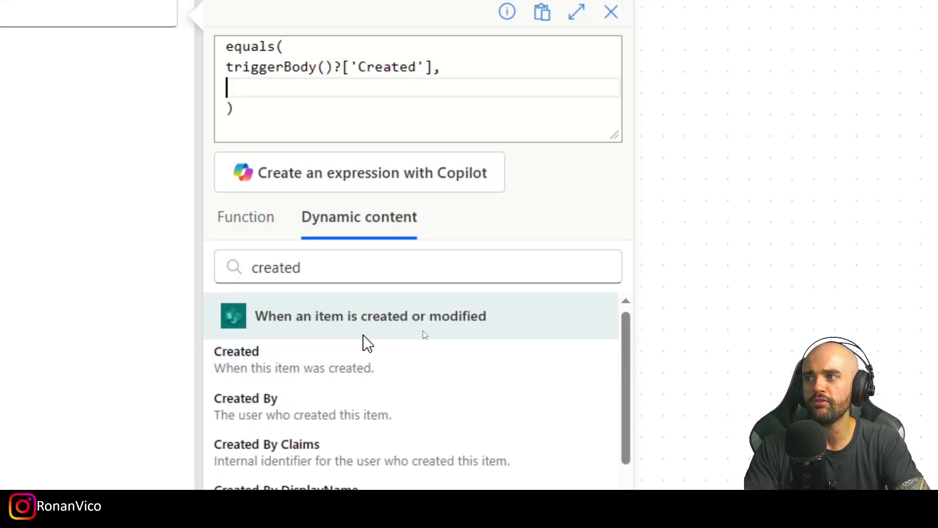
- Add Modified as the second equals() argument and apply the expression to the step's input
{"action": "double_click", "coordinate": [383, 273]}
{"action": "type", "text": "mod"}
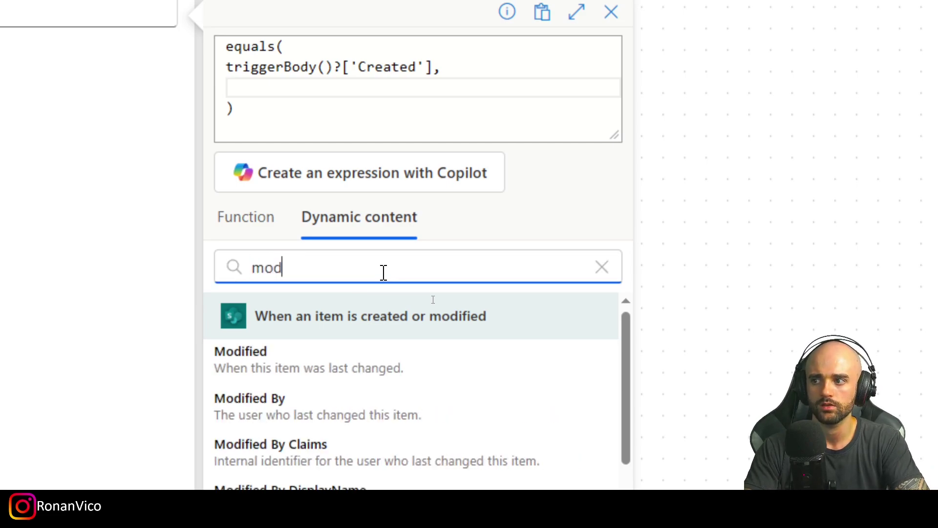
{"action": "type", "text": "ifi"}
{"action": "left_click", "coordinate": [465, 356]}
{"action": "left_click", "coordinate": [308, 125]}
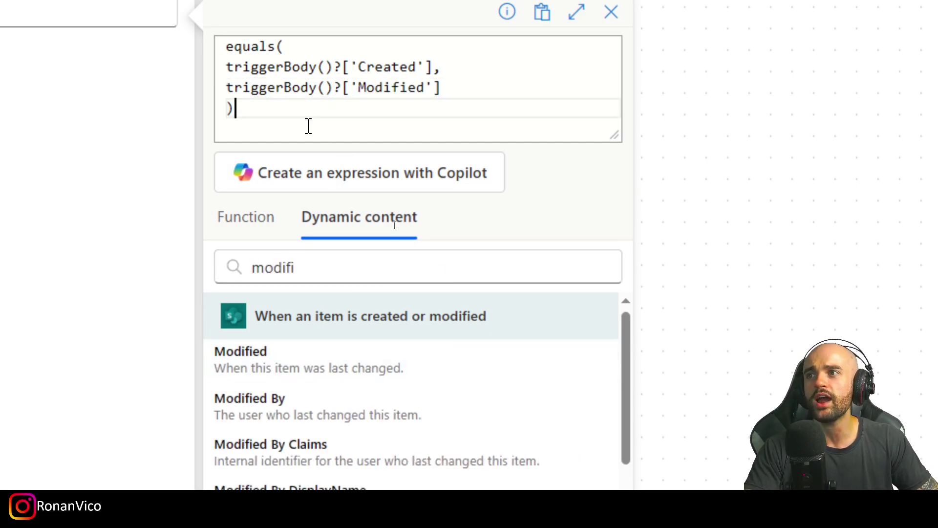
{"action": "key", "text": "ctrl+a"}
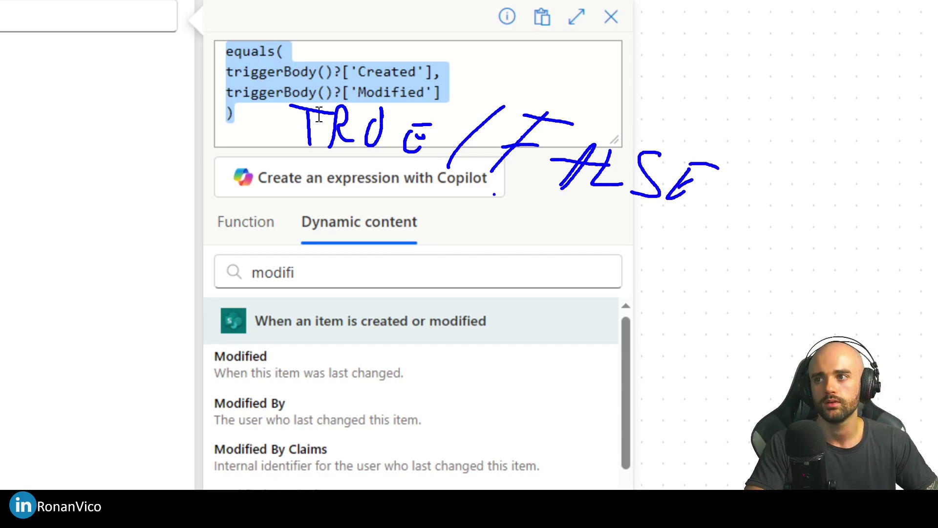
{"action": "left_click", "coordinate": [373, 442]}
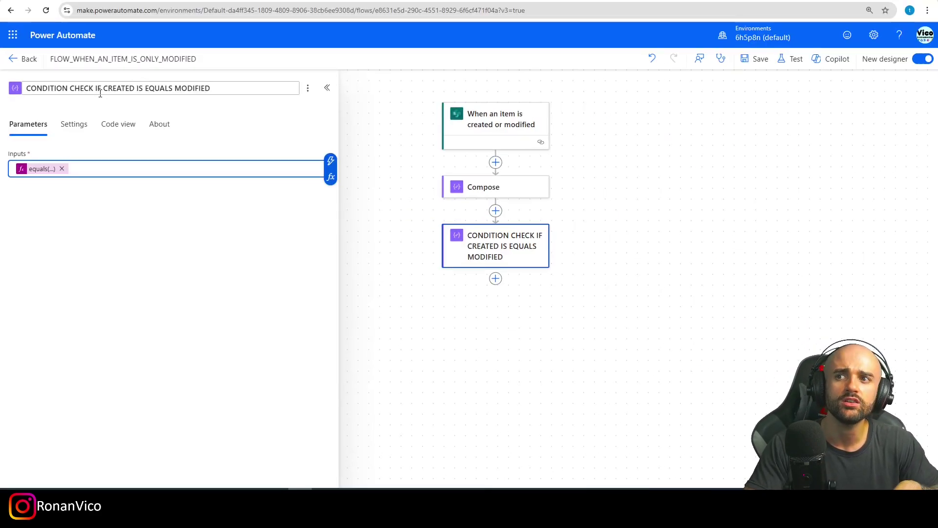
- Add a Compose after the Created/Modified check titled 'CONDITION check if version nubmer is 1.0'
{"action": "left_click_drag", "start_coordinate": [431, 195], "coordinate": [365, 126]}
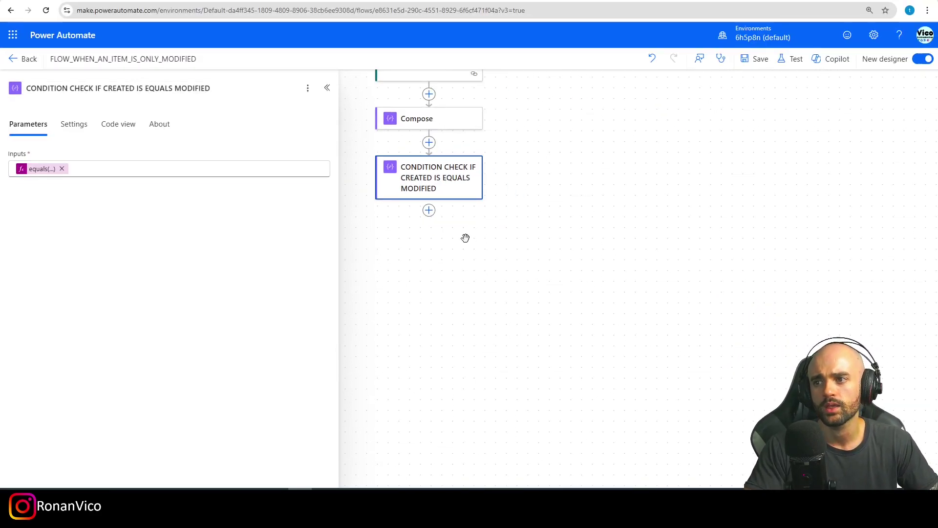
{"action": "left_click", "coordinate": [429, 211]}
{"action": "type", "text": "compose"}
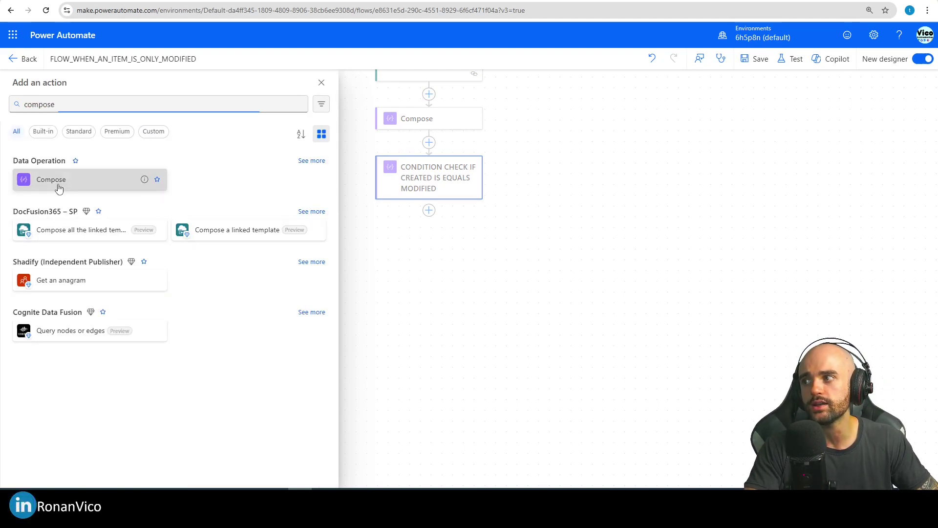
{"action": "left_click", "coordinate": [57, 182]}
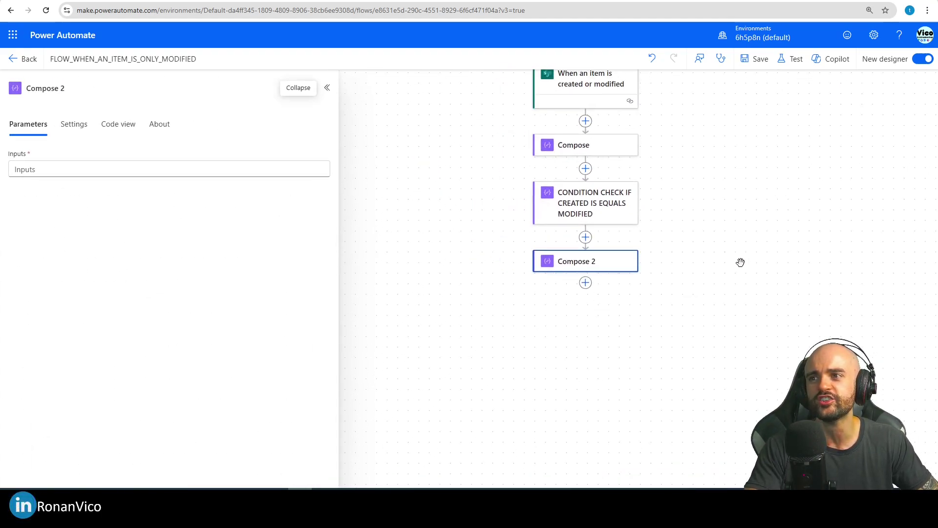
{"action": "left_click", "coordinate": [506, 128]}
{"action": "left_click", "coordinate": [442, 235]}
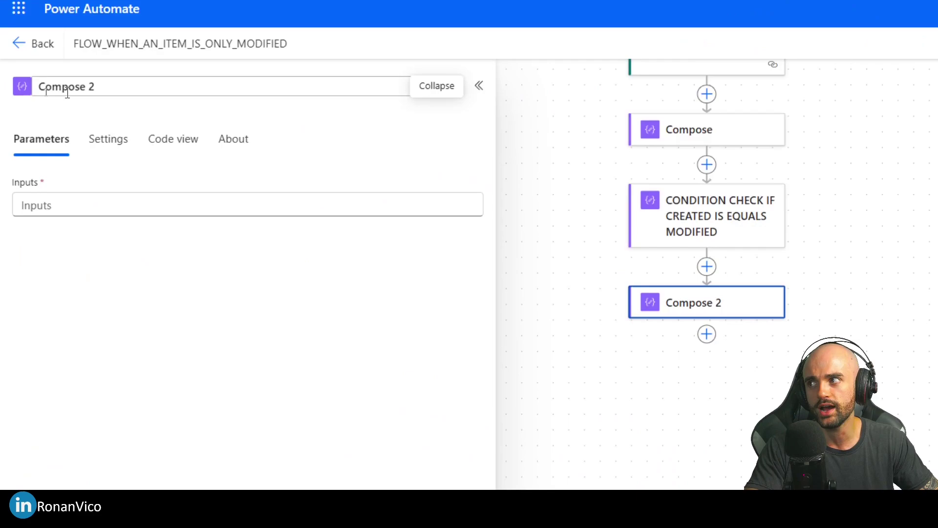
{"action": "triple_click", "coordinate": [67, 93]}
{"action": "type", "text": "CONDITION"}
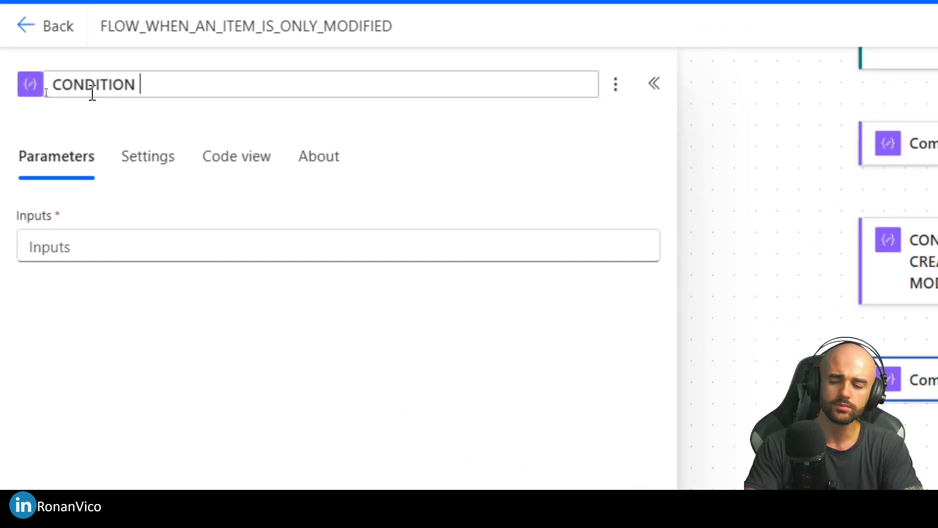
{"action": "type", "text": " check if version nubmer is 1.0"}
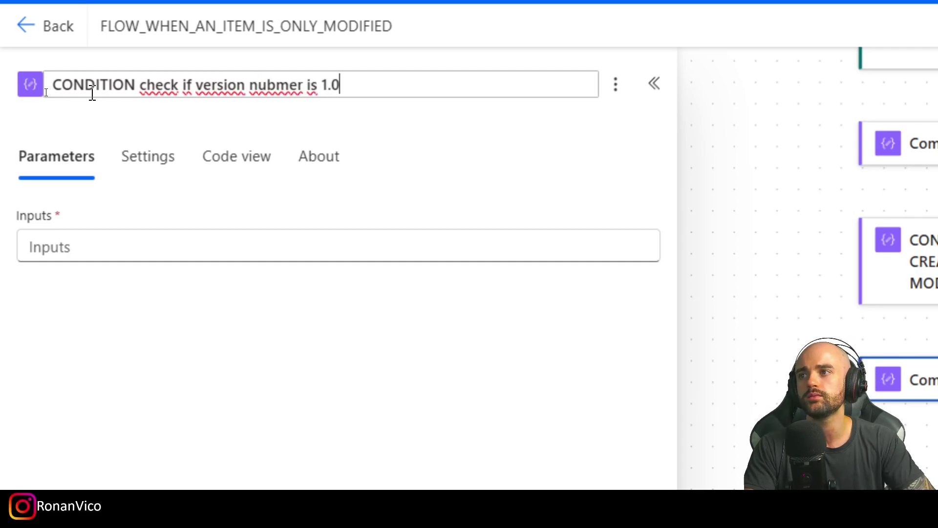
{"action": "left_click", "coordinate": [39, 132]}
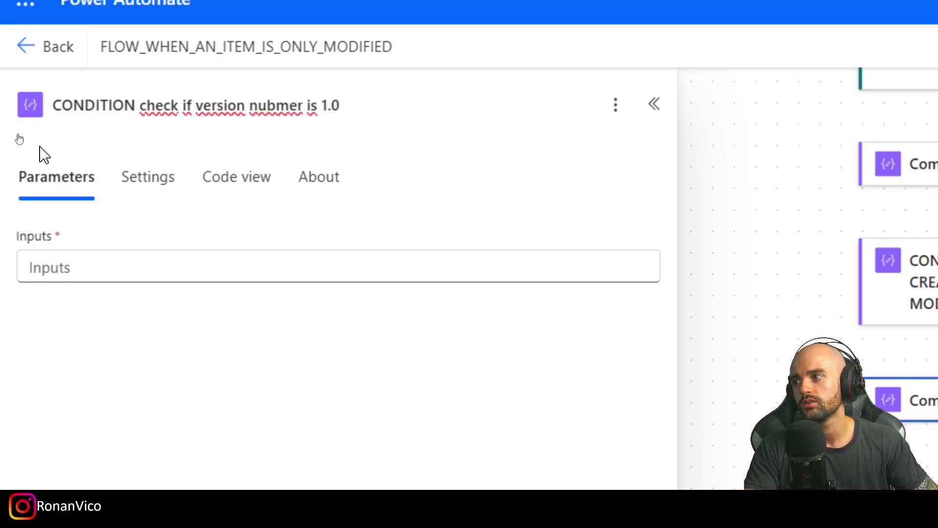
{"action": "left_click", "coordinate": [29, 247]}
{"action": "left_click", "coordinate": [648, 273]}
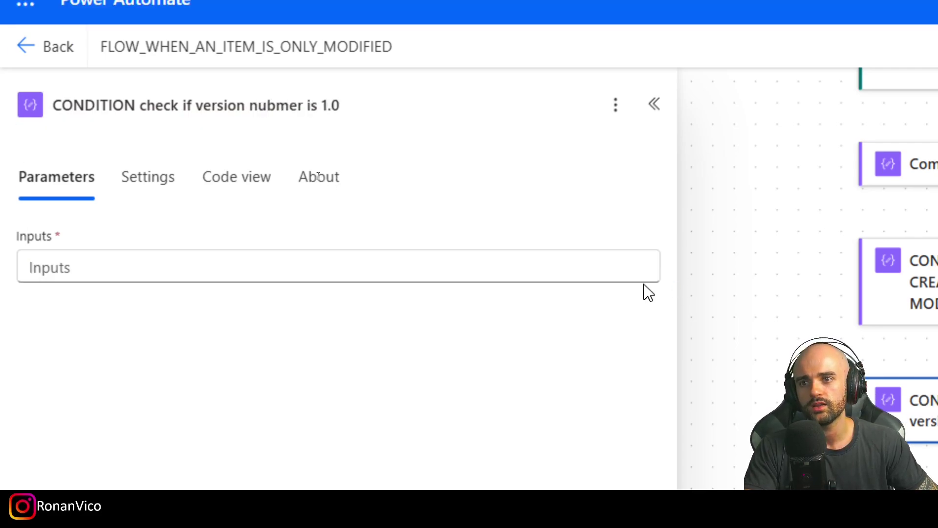
- Start an int( expression in the step's input with the Version number field inside it
{"action": "left_click", "coordinate": [649, 274]}
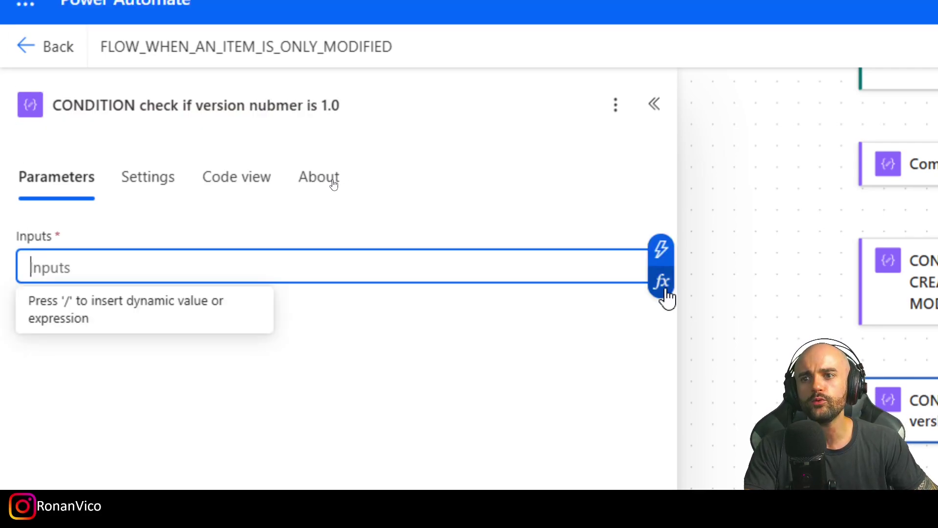
{"action": "left_click", "coordinate": [661, 283]}
{"action": "left_click", "coordinate": [839, 472]}
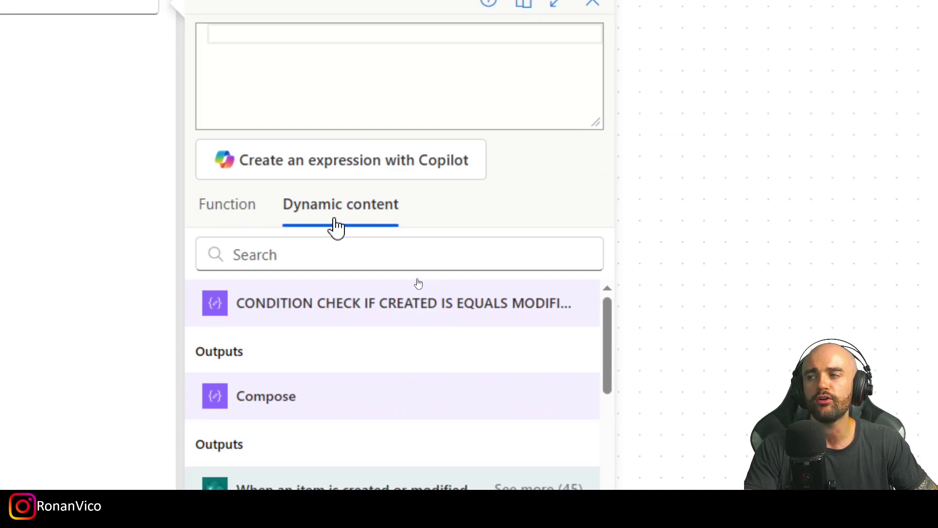
{"action": "type", "text": "int("}
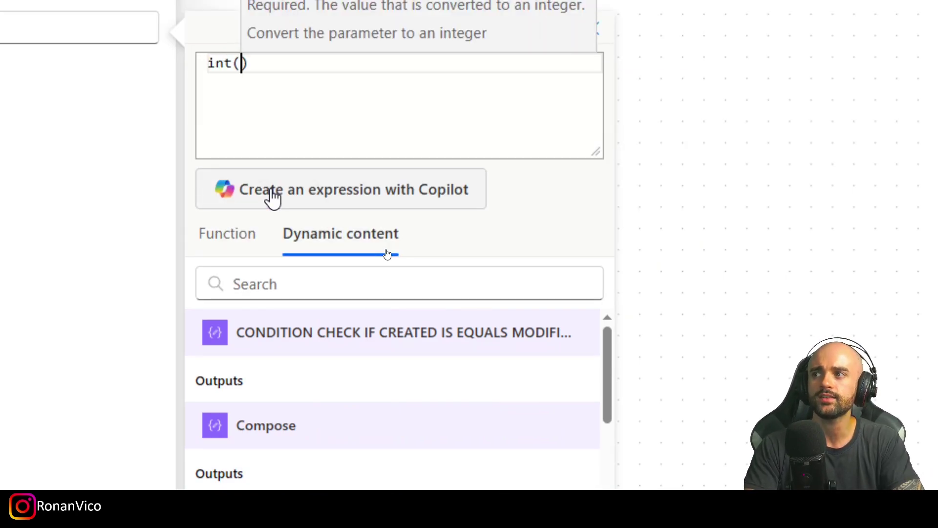
{"action": "left_click", "coordinate": [321, 283]}
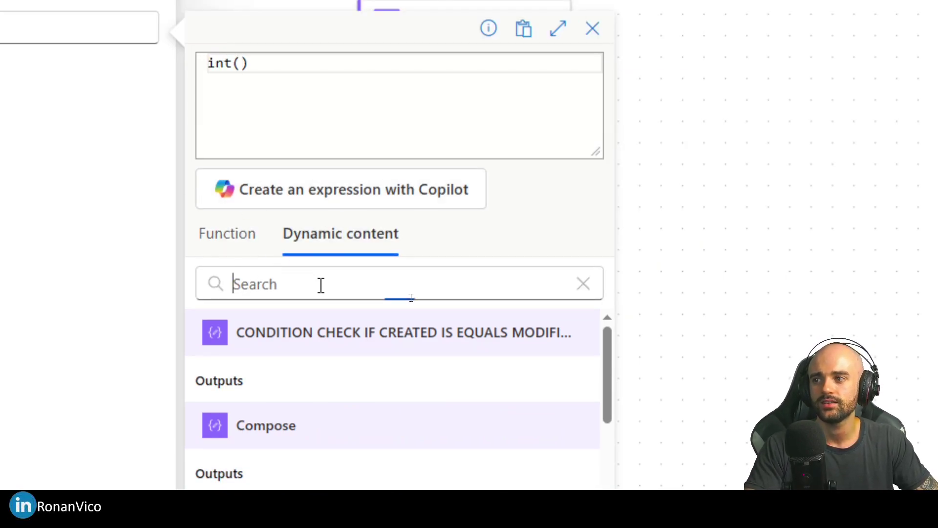
{"action": "type", "text": "version"}
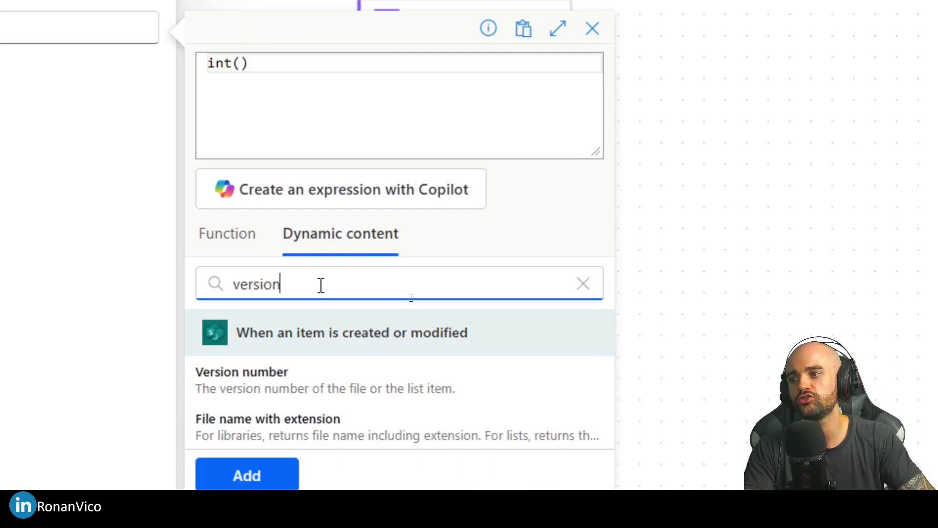
{"action": "left_click", "coordinate": [315, 373]}
- Wrap it as equals(int(Version number),1), add it to the input, and start a flow test
{"action": "key", "text": "Home"}
{"action": "type", "text": "equals("}
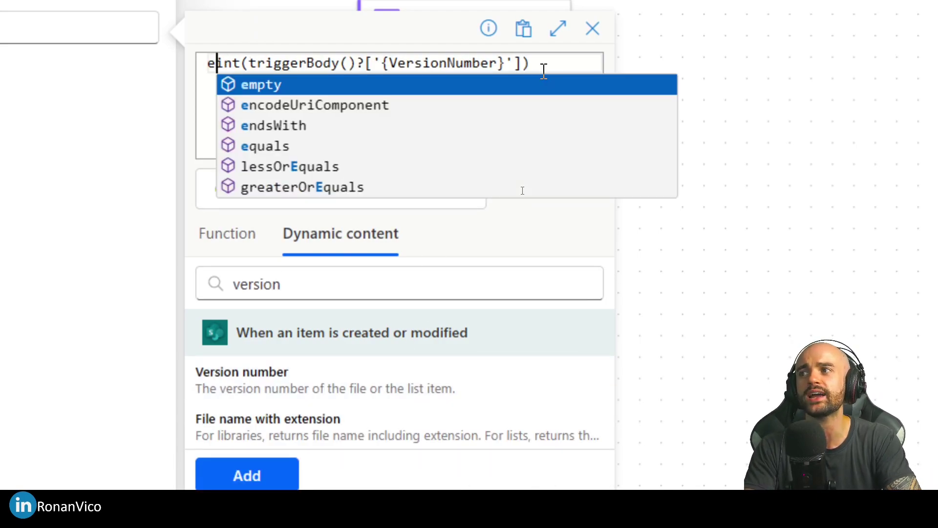
{"action": "key", "text": "End"}
{"action": "type", "text": ",1)"}
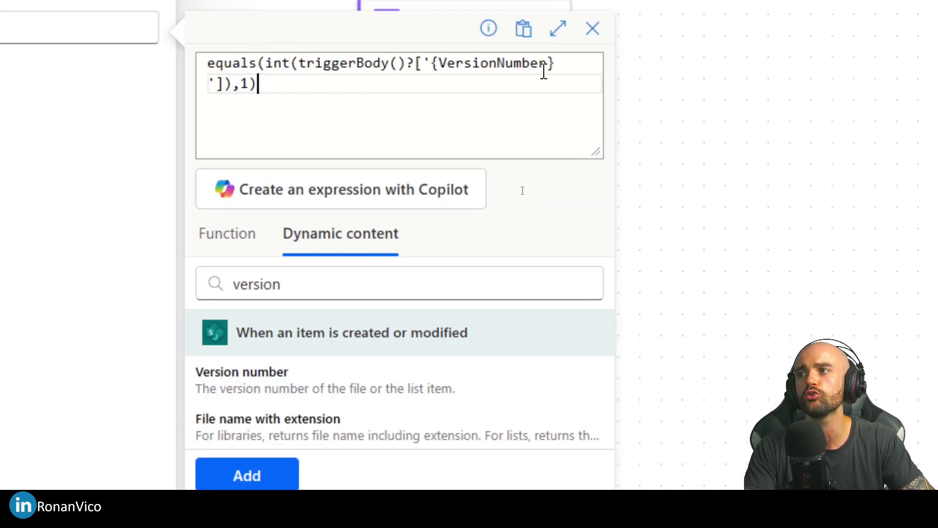
{"action": "double_click", "coordinate": [277, 63]}
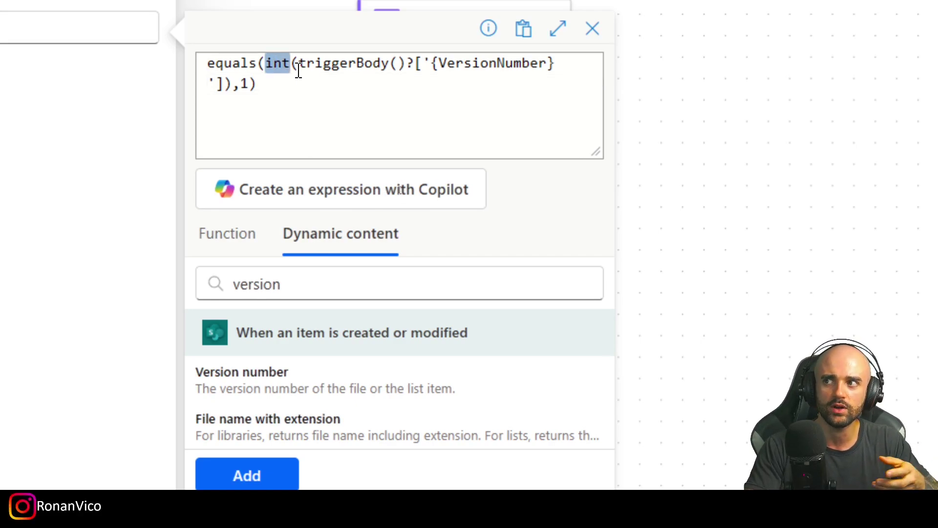
{"action": "left_click", "coordinate": [247, 474]}
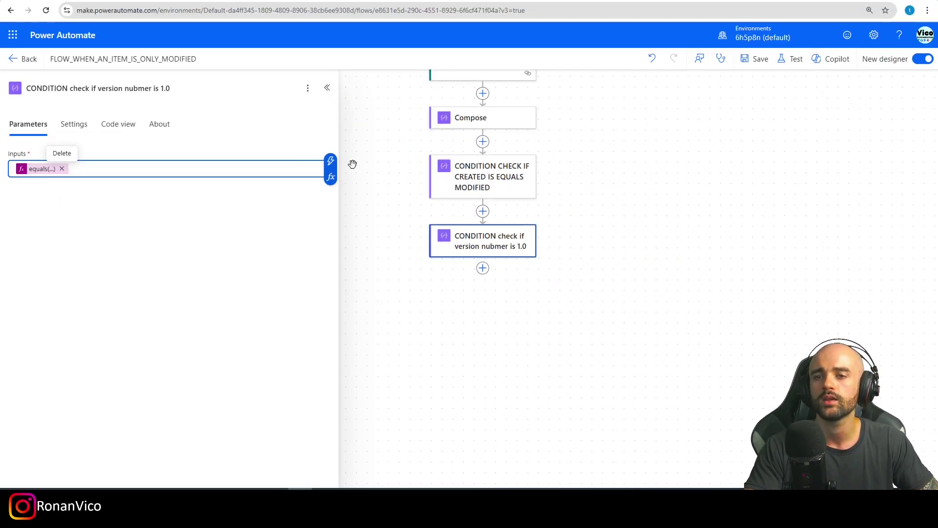
{"action": "scroll", "coordinate": [536, 203], "scroll_direction": "up", "scroll_amount": 1}
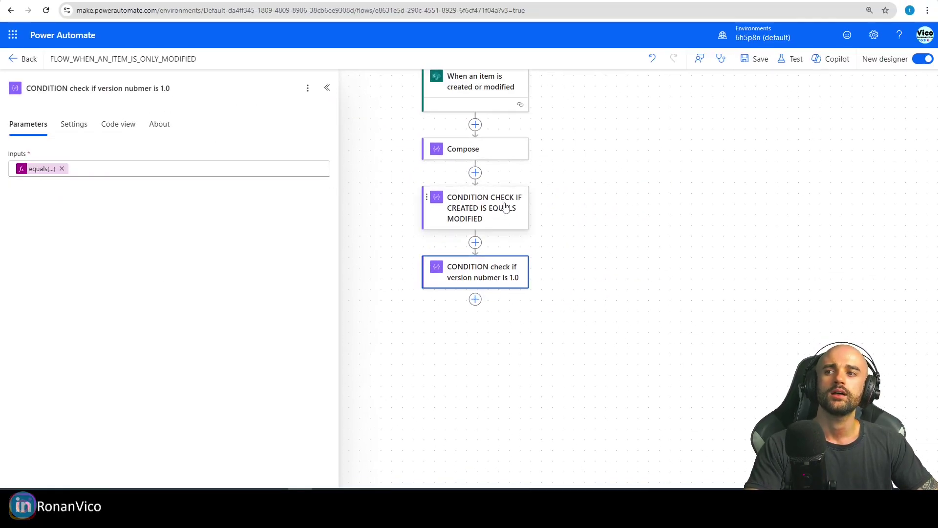
{"action": "left_click", "coordinate": [791, 58]}
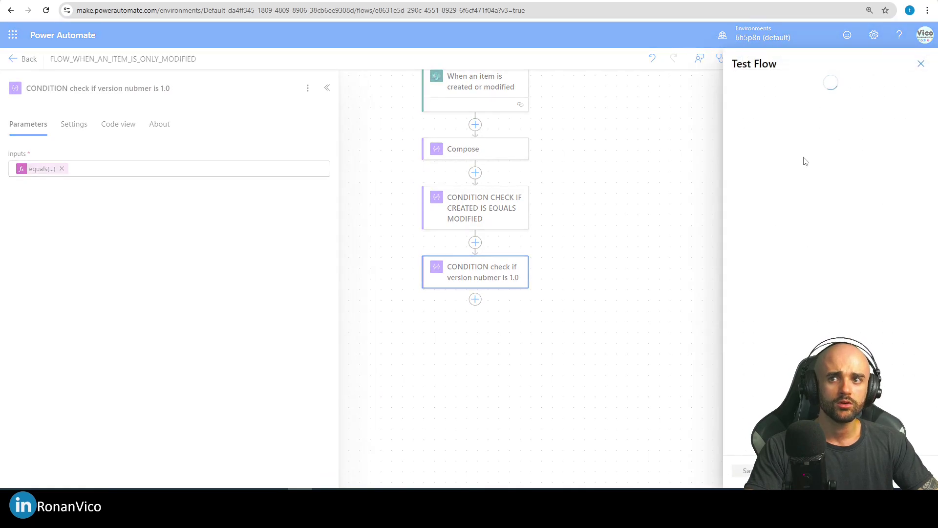
- Save and test the flow with the recently used trigger run, then check both check steps' results
{"action": "left_click", "coordinate": [779, 130]}
{"action": "left_click", "coordinate": [774, 145]}
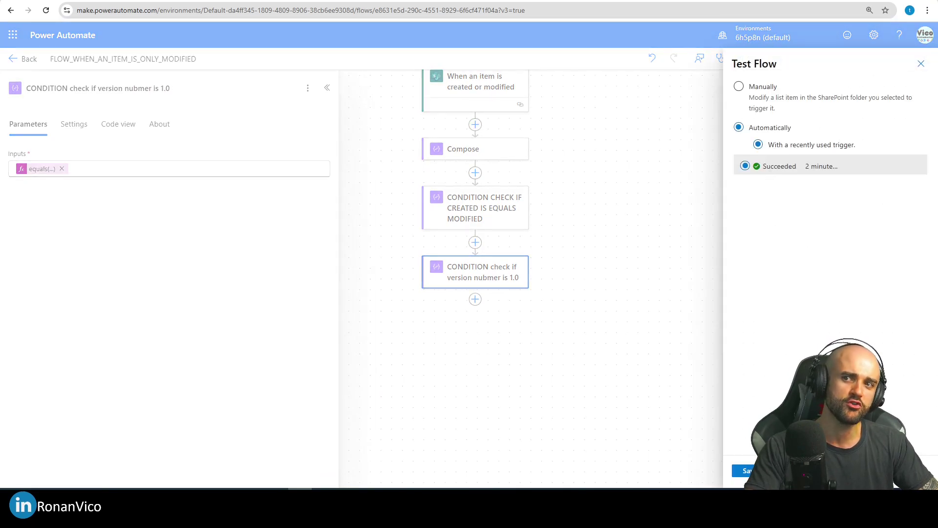
{"action": "left_click", "coordinate": [752, 471]}
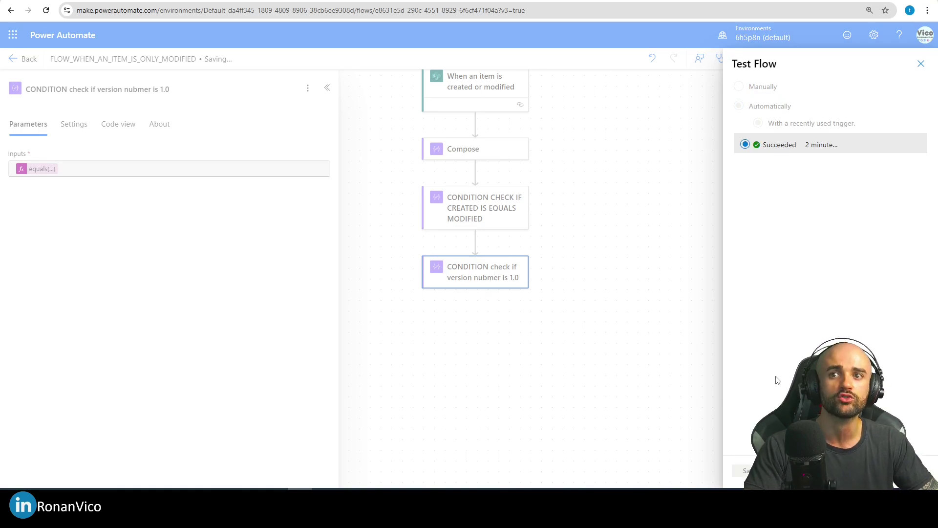
{"action": "left_click", "coordinate": [473, 224]}
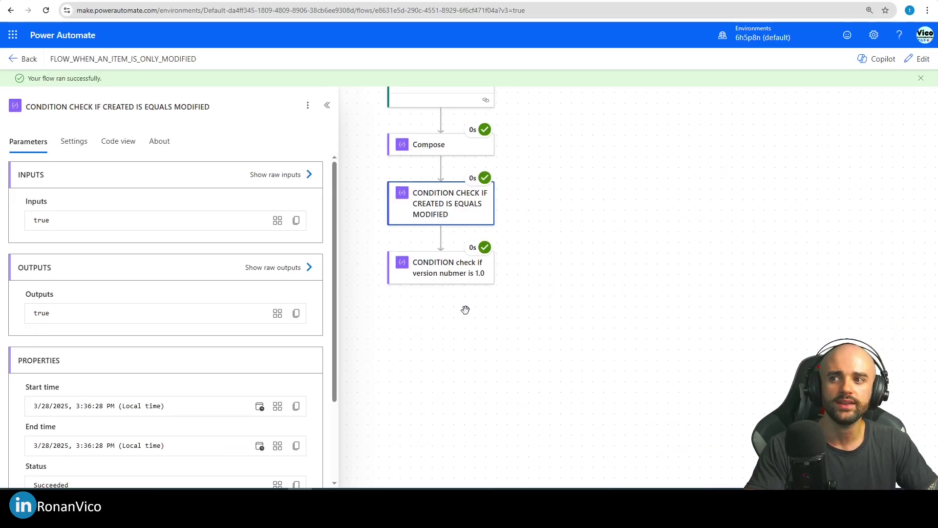
{"action": "left_click", "coordinate": [421, 280]}
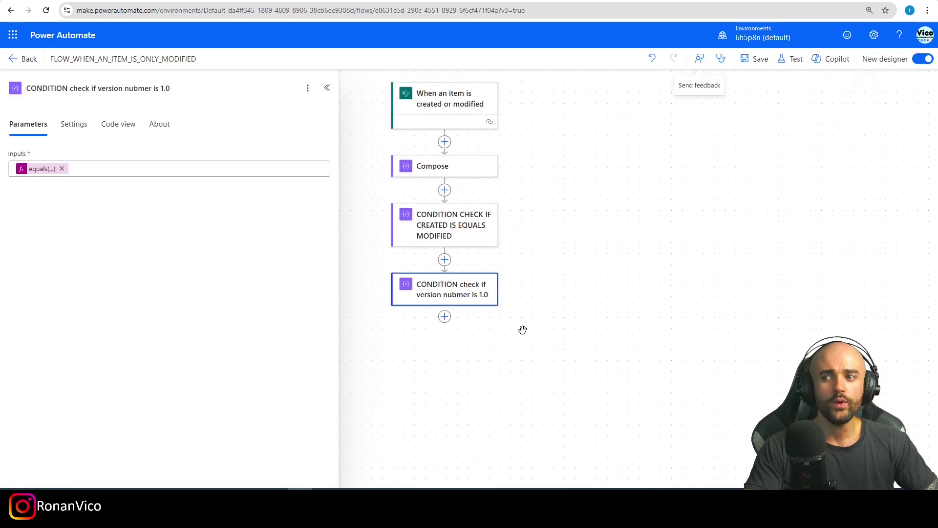
- Add a Condition action with True and False branches after the version check step
{"action": "left_click", "coordinate": [445, 316]}
{"action": "type", "text": "conditi"}
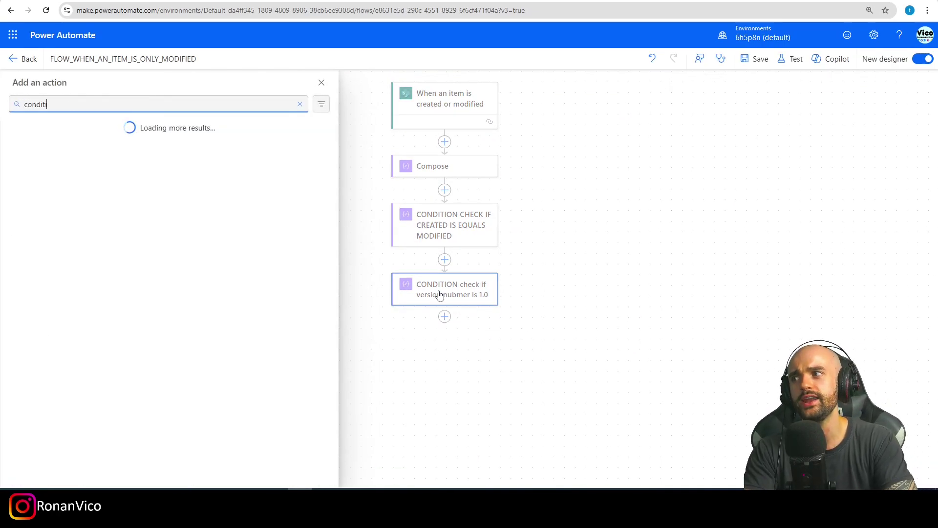
{"action": "type", "text": "on"}
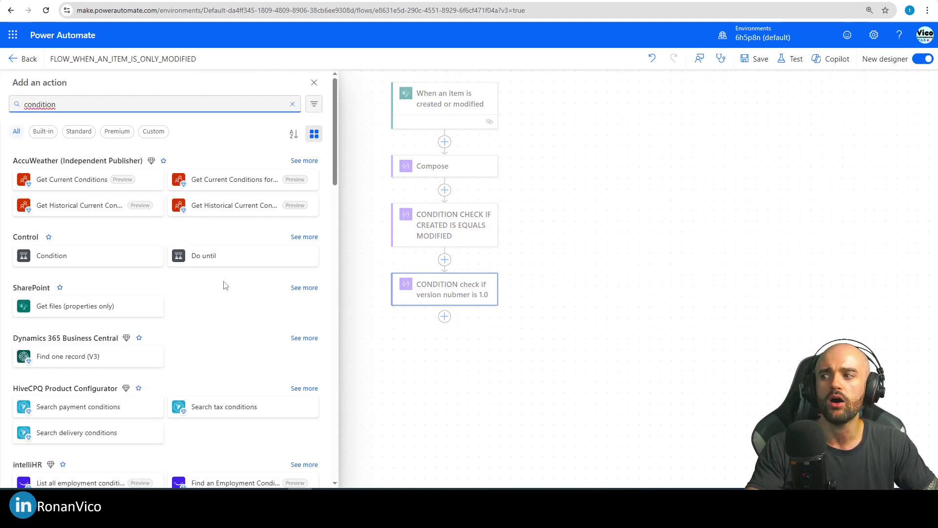
{"action": "left_click", "coordinate": [78, 255]}
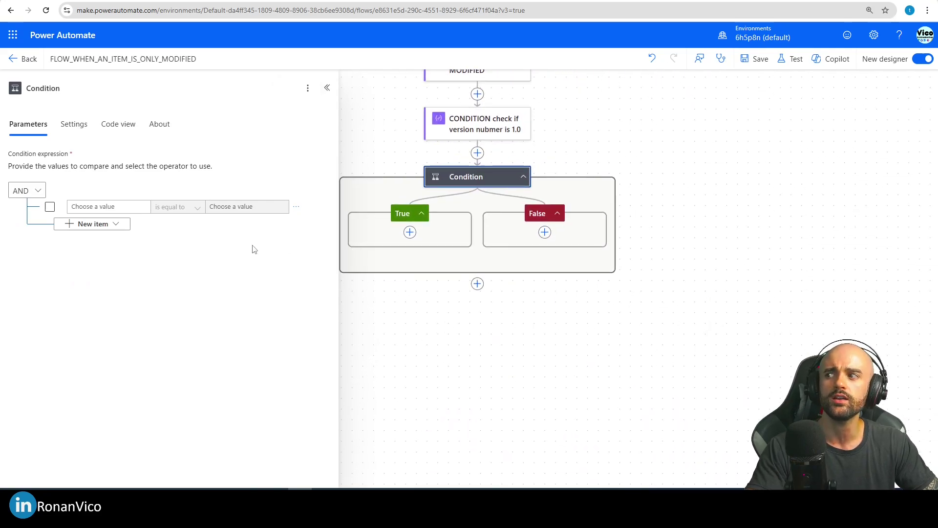
{"action": "left_click", "coordinate": [527, 95]}
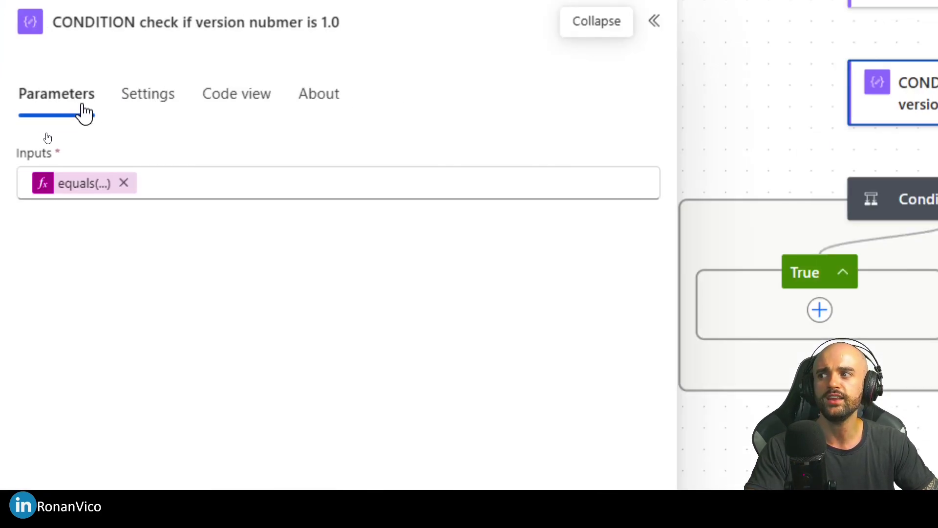
{"action": "left_click", "coordinate": [192, 177]}
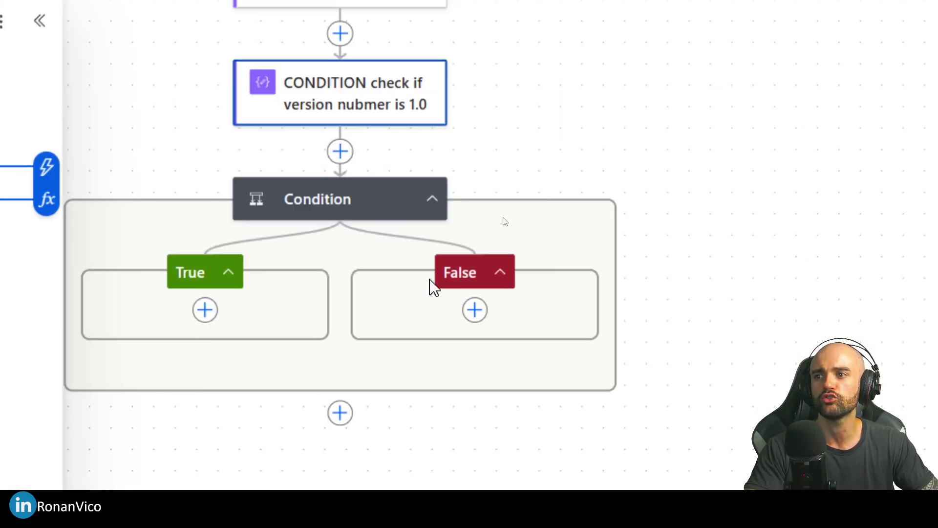
- Make the condition test whether an earlier step's Outputs is equal to the expression true
{"action": "left_click", "coordinate": [329, 212]}
{"action": "left_click", "coordinate": [122, 259]}
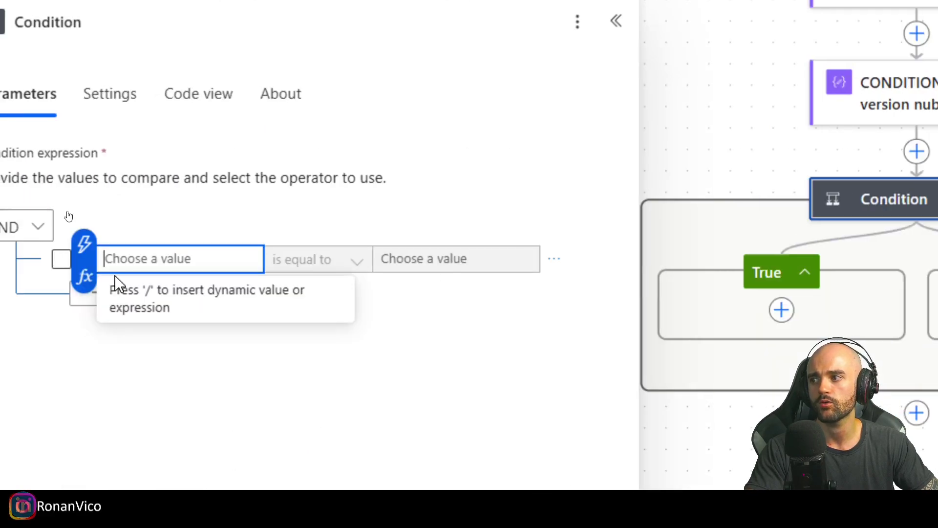
{"action": "left_click", "coordinate": [83, 243]}
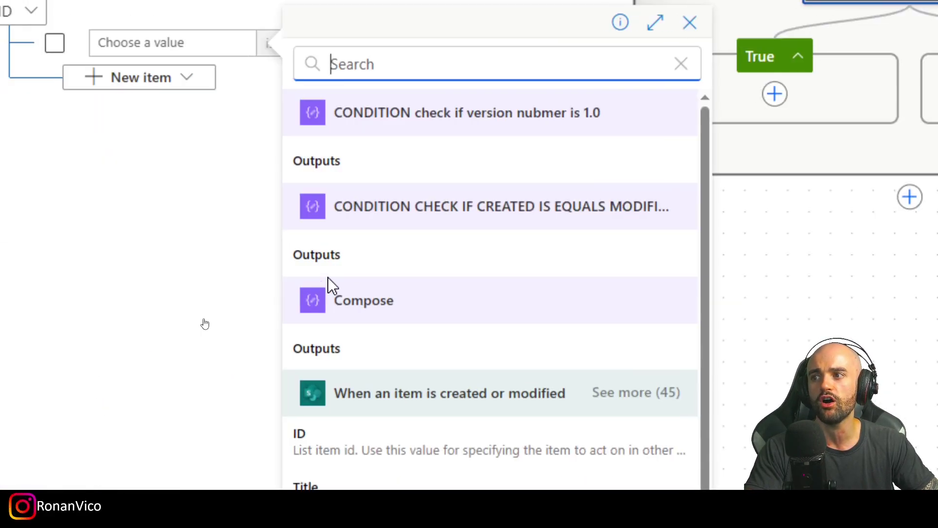
{"action": "left_click", "coordinate": [342, 271]}
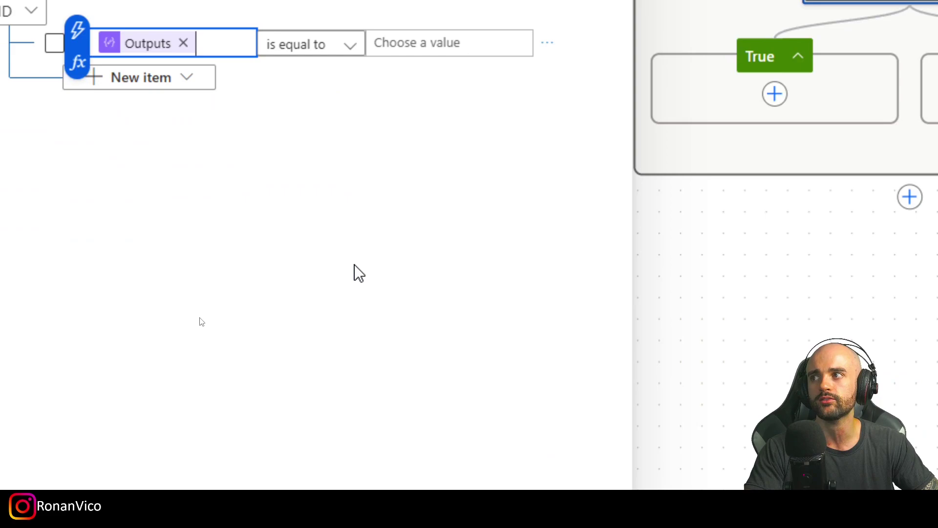
{"action": "left_click", "coordinate": [429, 45]}
{"action": "left_click", "coordinate": [352, 59]}
{"action": "type", "text": "true"}
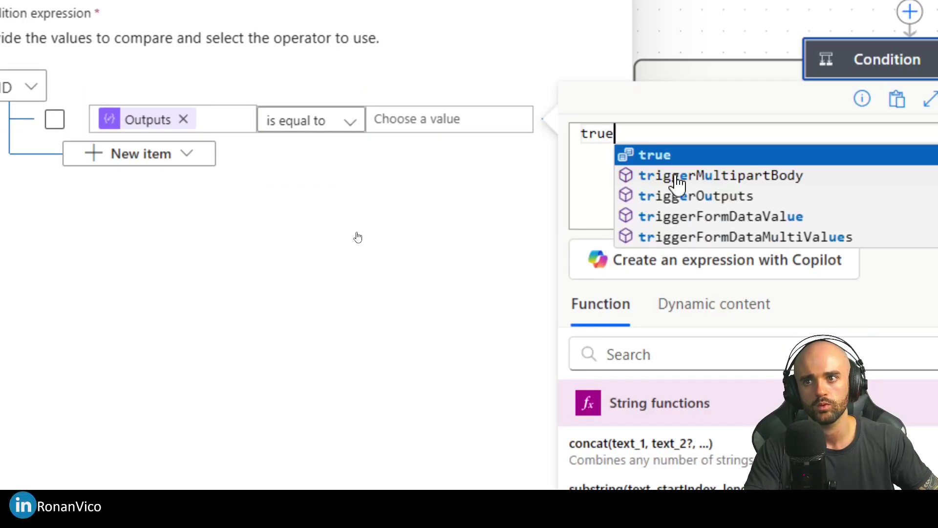
{"action": "left_click", "coordinate": [324, 471]}
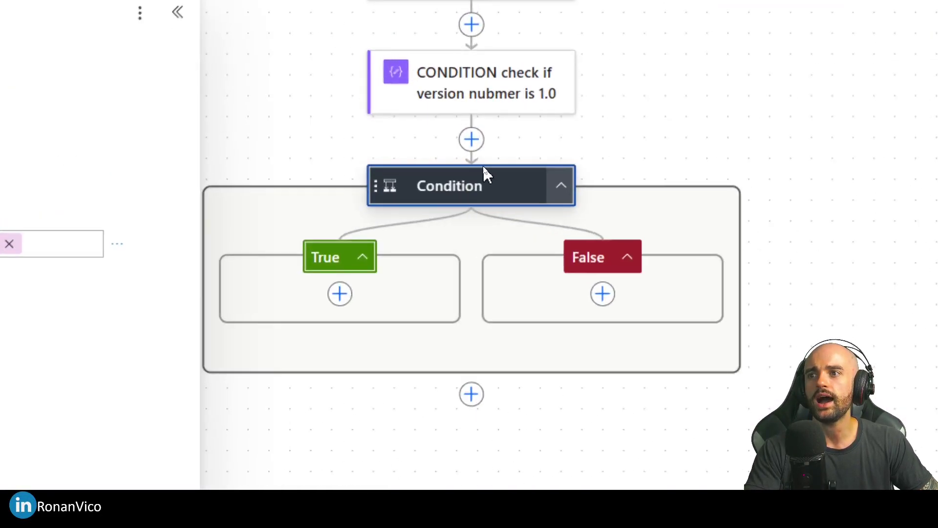
- Rename the condition to THE ITEM WAS JUST CREATED
{"action": "left_click", "coordinate": [74, 91]}
{"action": "key", "text": "ctrl+a"}
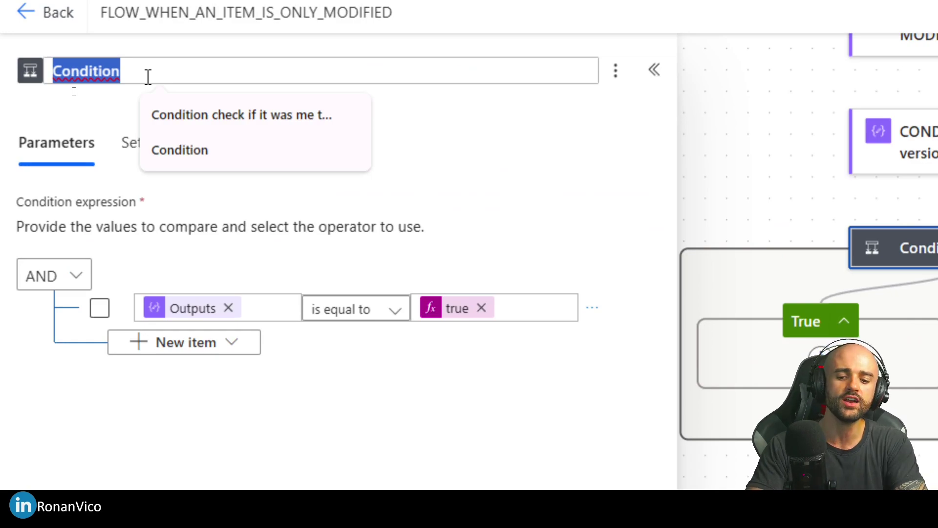
{"action": "type", "text": "THE ITEM WA"}
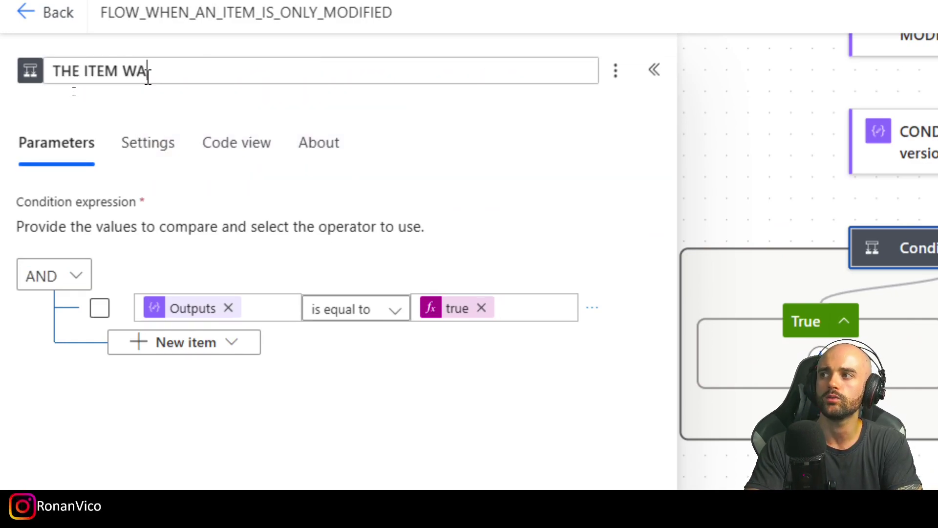
{"action": "type", "text": "S JUST CR"}
{"action": "key", "text": "BackSpace"}
{"action": "key", "text": "BackSpace"}
{"action": "type", "text": "JUST CREA"}
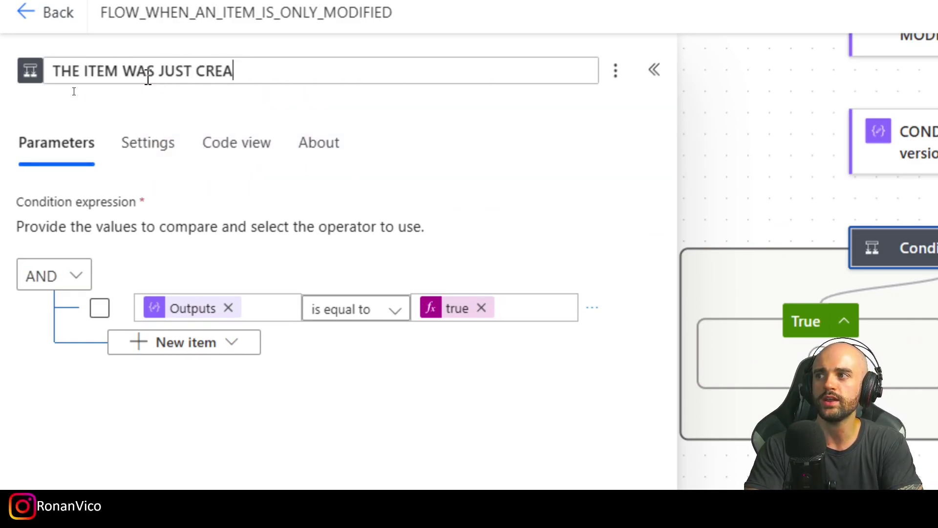
{"action": "type", "text": "TED"}
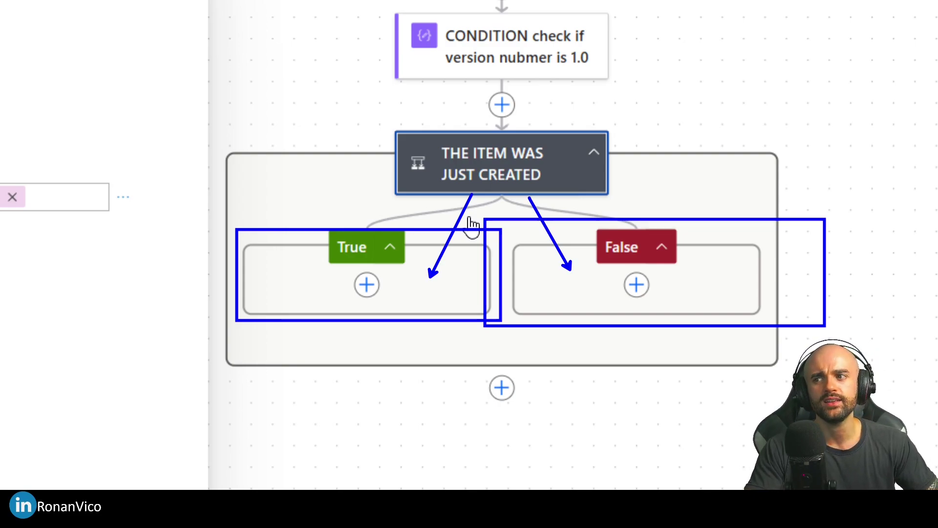
{"action": "left_click_drag", "start_coordinate": [434, 298], "coordinate": [426, 377]}
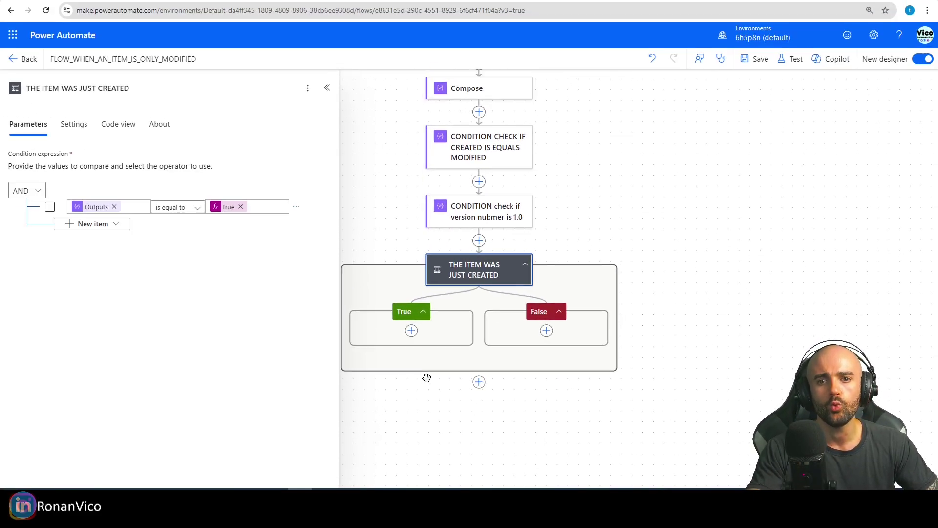
- Add a Terminate action to the condition's True branch with its status set to Succeeded
{"action": "left_click", "coordinate": [412, 331]}
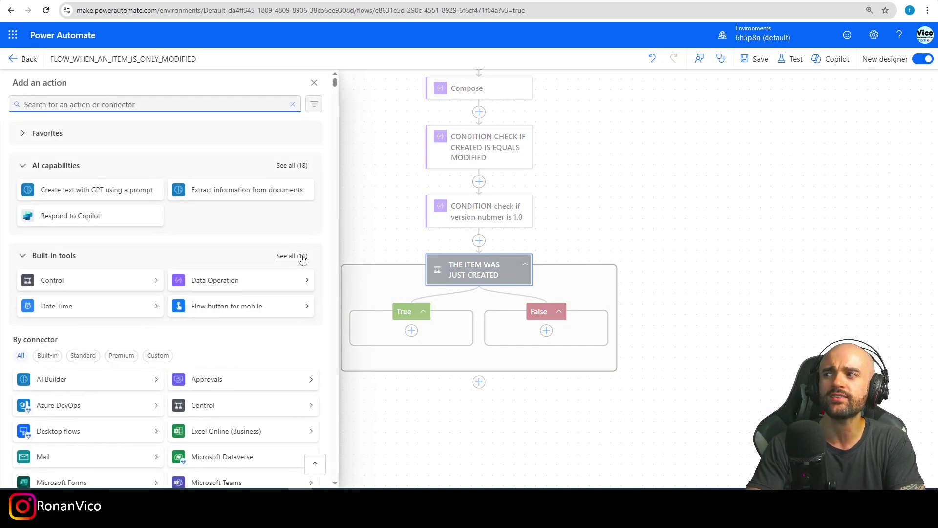
{"action": "type", "text": "terminate"}
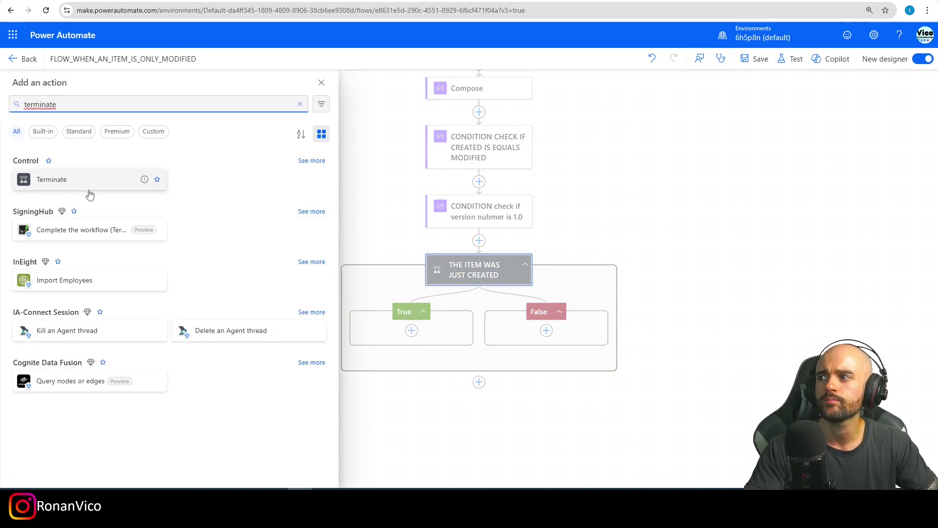
{"action": "left_click", "coordinate": [74, 180]}
{"action": "left_click_drag", "start_coordinate": [662, 335], "coordinate": [535, 361]}
{"action": "left_click", "coordinate": [165, 171]}
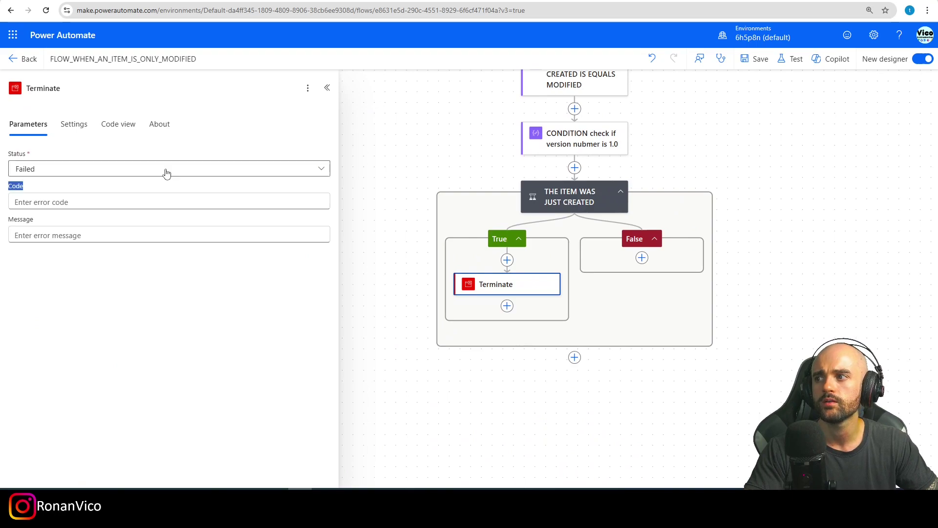
{"action": "left_click", "coordinate": [97, 225]}
{"action": "left_click_drag", "start_coordinate": [778, 220], "coordinate": [717, 263]}
{"action": "left_click", "coordinate": [716, 263]}
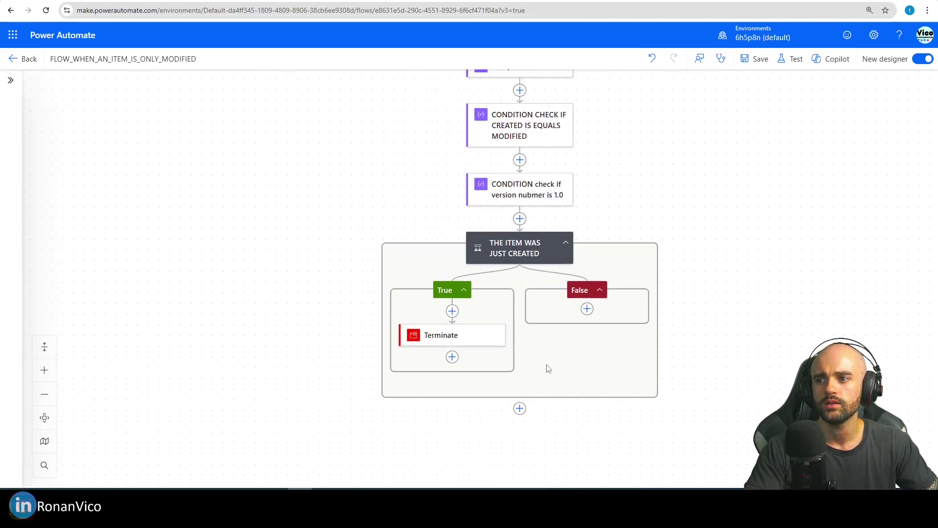
{"action": "left_click", "coordinate": [498, 341]}
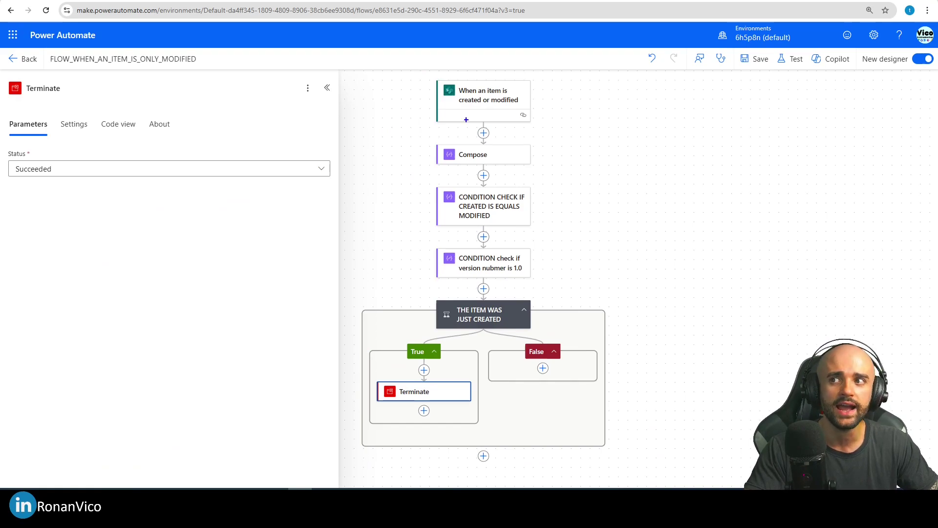
{"action": "left_click_drag", "start_coordinate": [423, 143], "coordinate": [423, 71]}
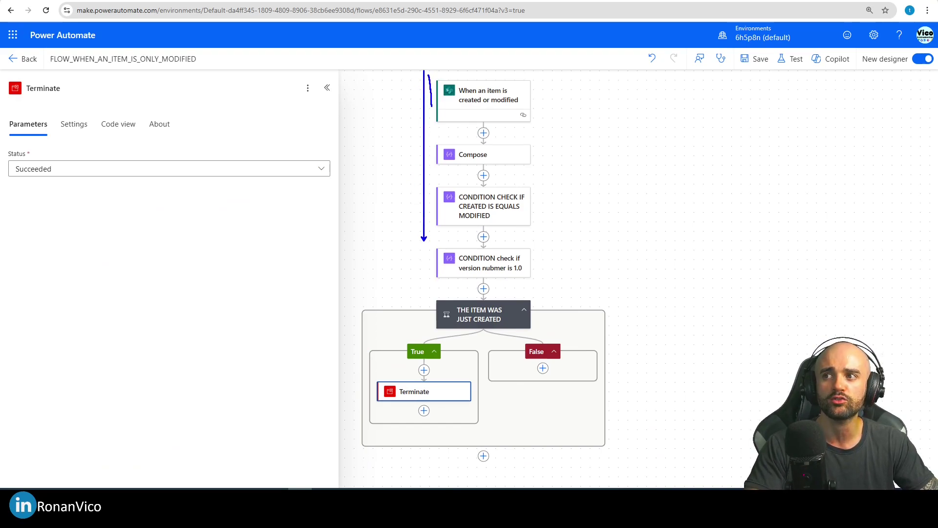
{"action": "left_click_drag", "start_coordinate": [432, 105], "coordinate": [431, 138]}
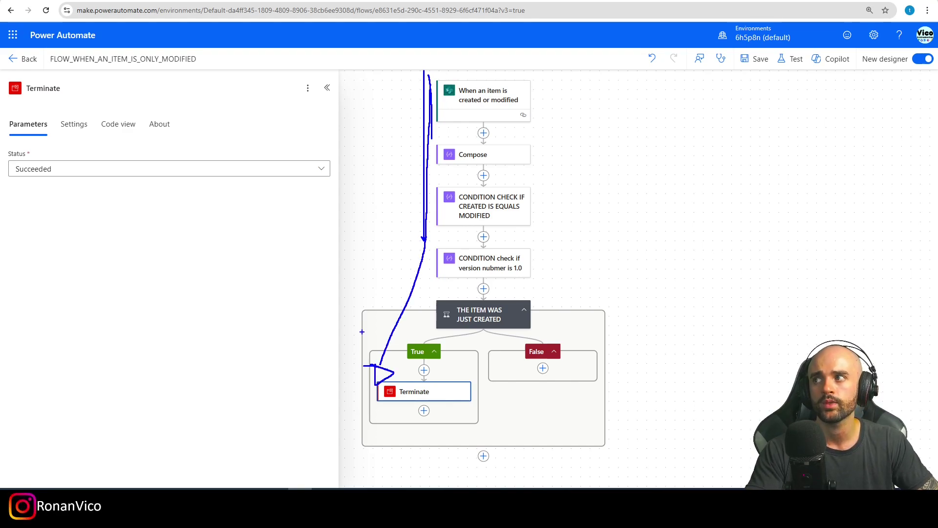
{"action": "key", "text": "Escape"}
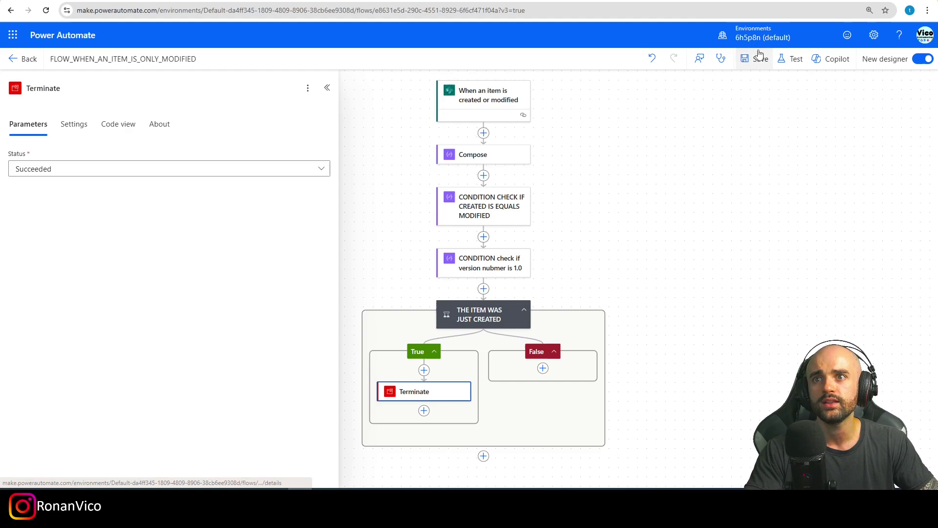
- Save the flow, wait for saving to finish, then reopen it in Edit from its details page
{"action": "left_click", "coordinate": [757, 58]}
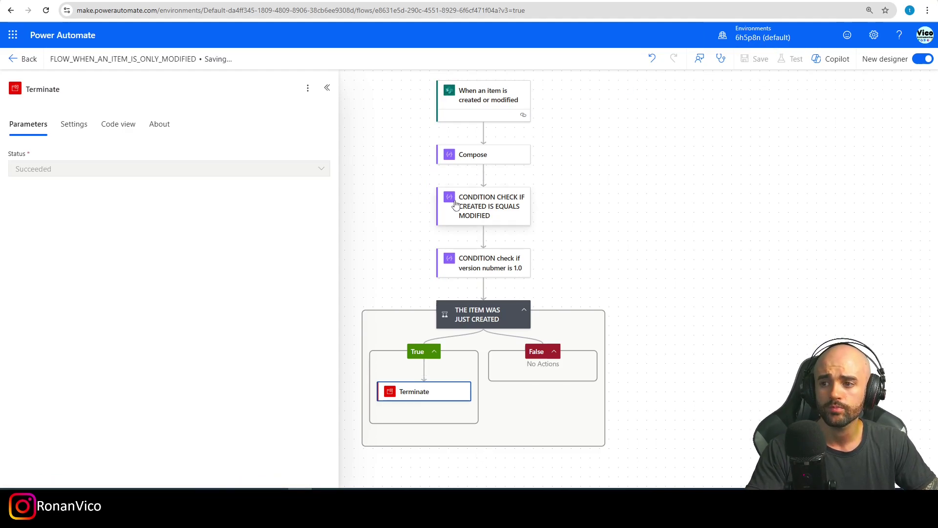
{"action": "left_click", "coordinate": [23, 61]}
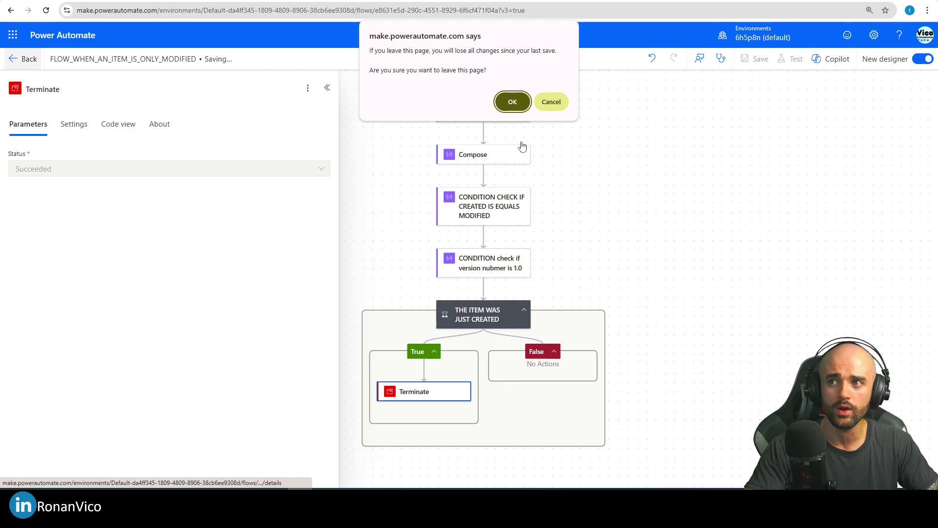
{"action": "left_click", "coordinate": [548, 105]}
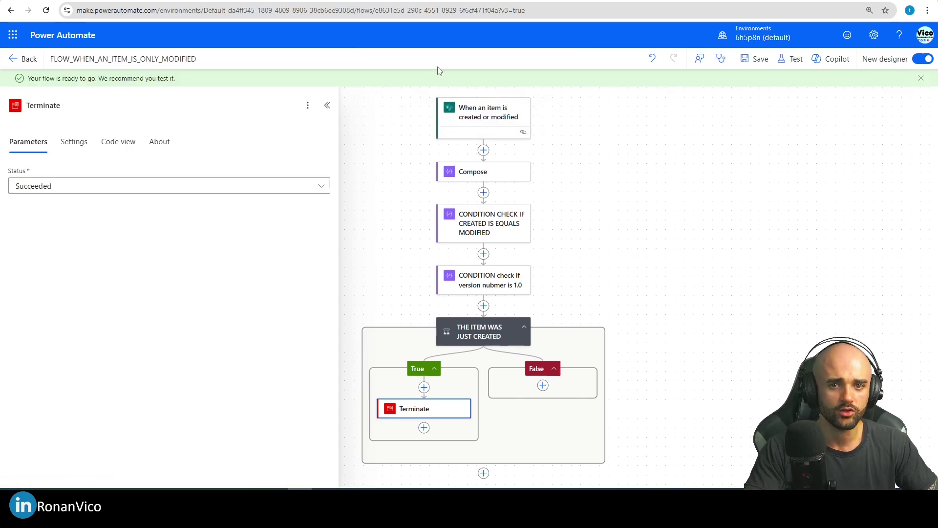
{"action": "left_click", "coordinate": [21, 60]}
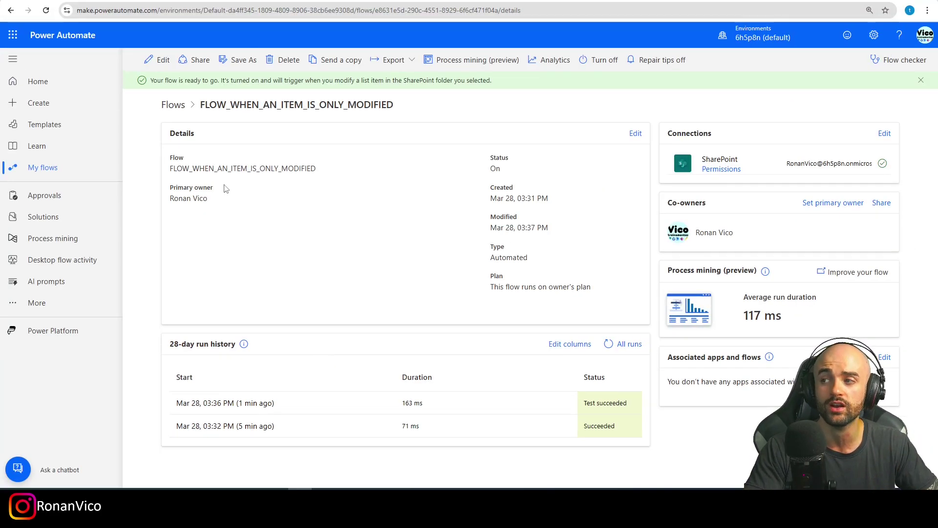
{"action": "left_click", "coordinate": [155, 60]}
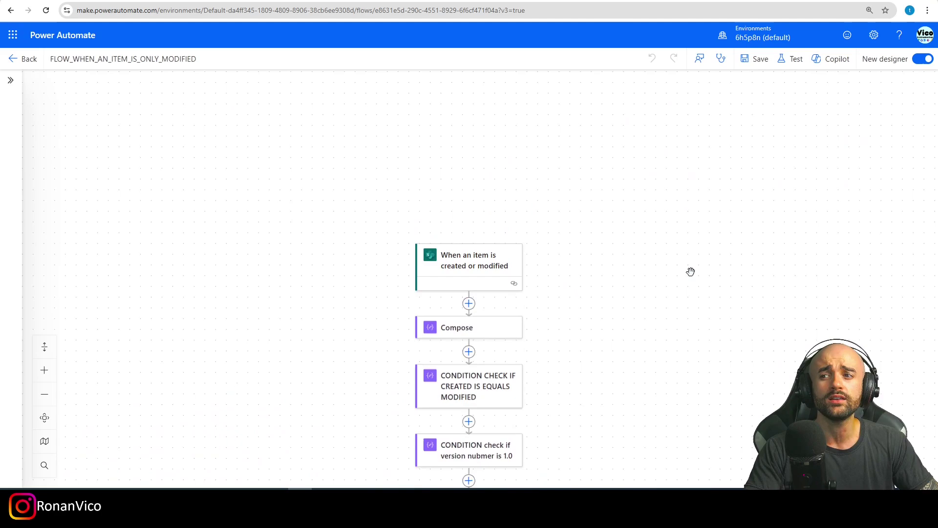
- Review the Created-equals-Modified and version check expressions, then select the SharePoint trigger card
{"action": "left_click", "coordinate": [473, 403]}
{"action": "left_click", "coordinate": [27, 171]}
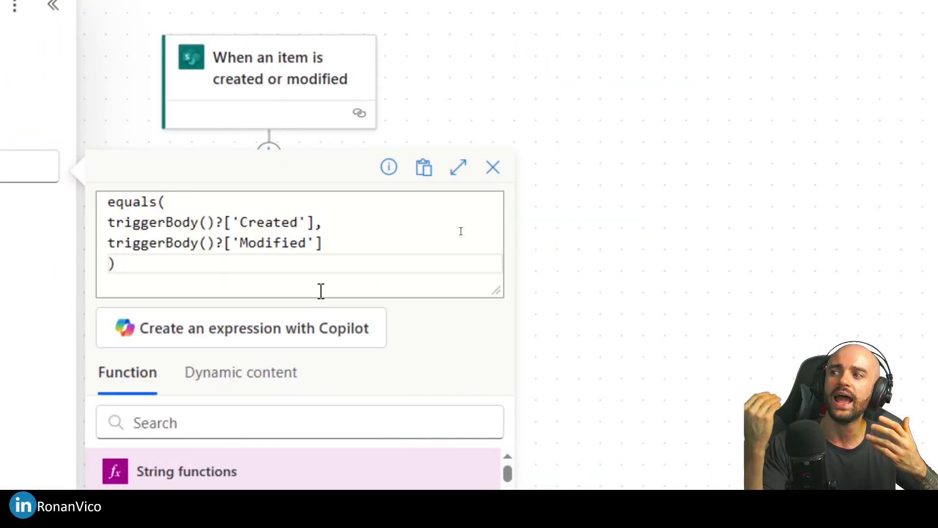
{"action": "left_click", "coordinate": [665, 228]}
{"action": "left_click", "coordinate": [272, 447]}
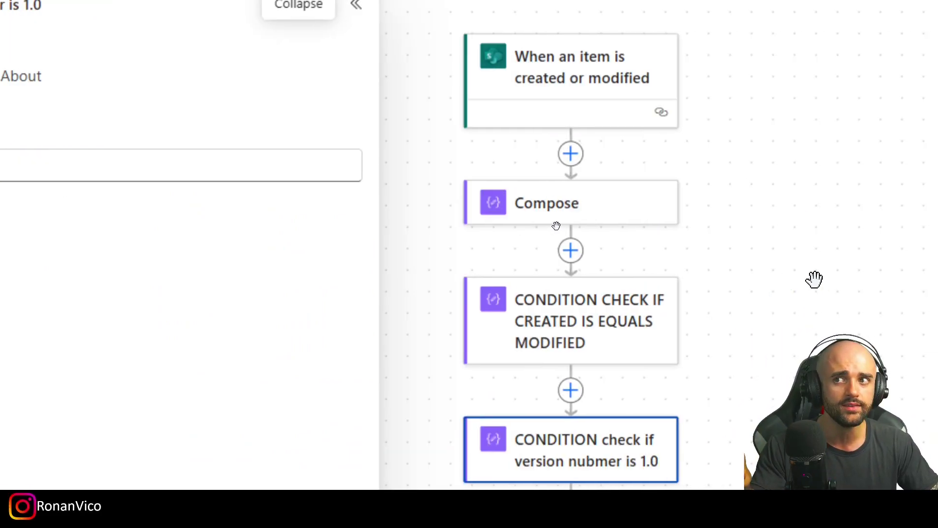
{"action": "left_click", "coordinate": [540, 90]}
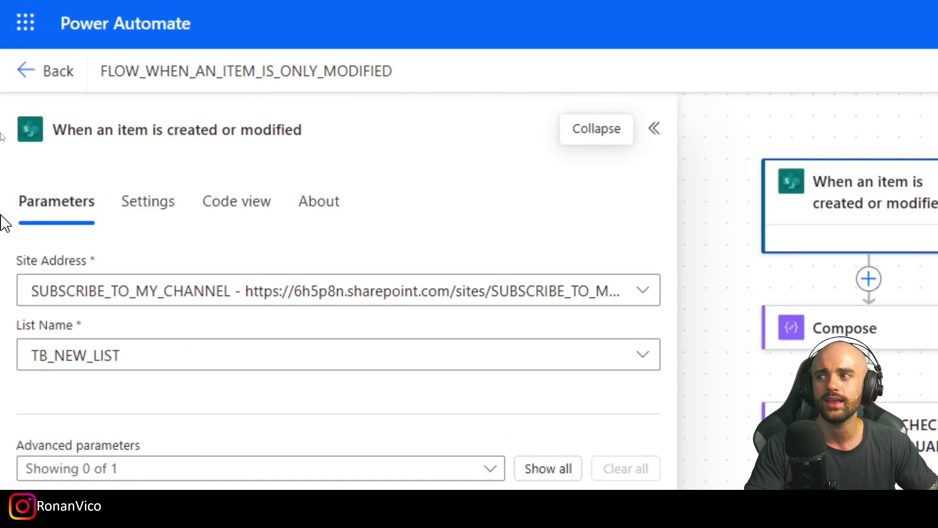
- Open the trigger's Settings and highlight the empty Trigger conditions section
{"action": "left_click", "coordinate": [128, 219]}
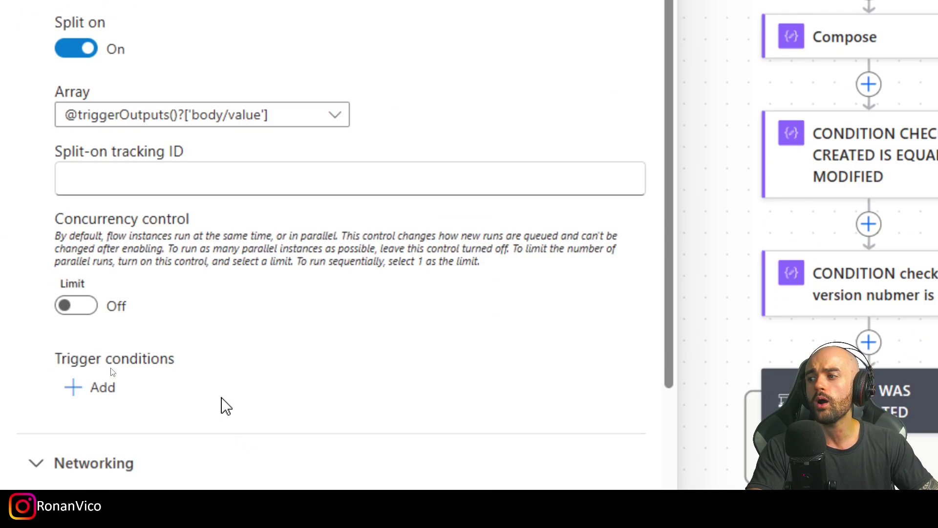
{"action": "left_click_drag", "start_coordinate": [52, 364], "coordinate": [221, 366]}
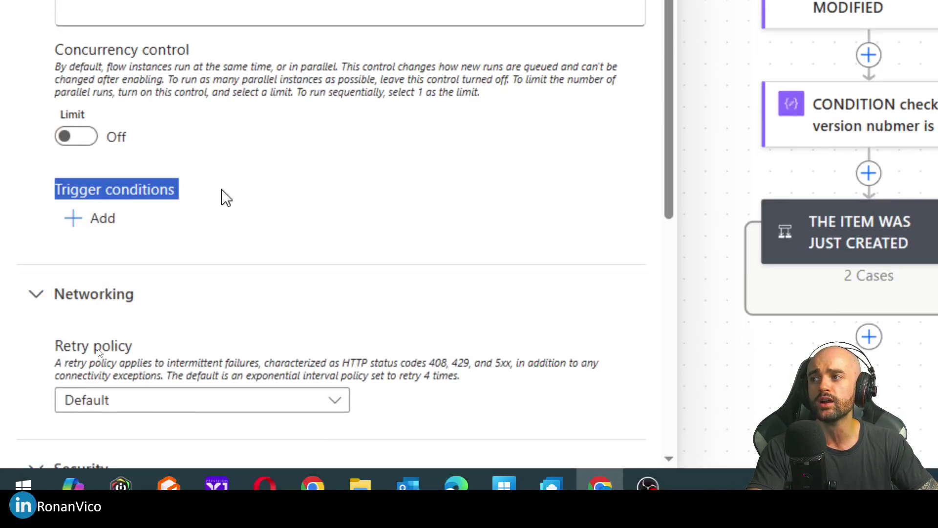
{"action": "left_click_drag", "start_coordinate": [55, 190], "coordinate": [228, 194]}
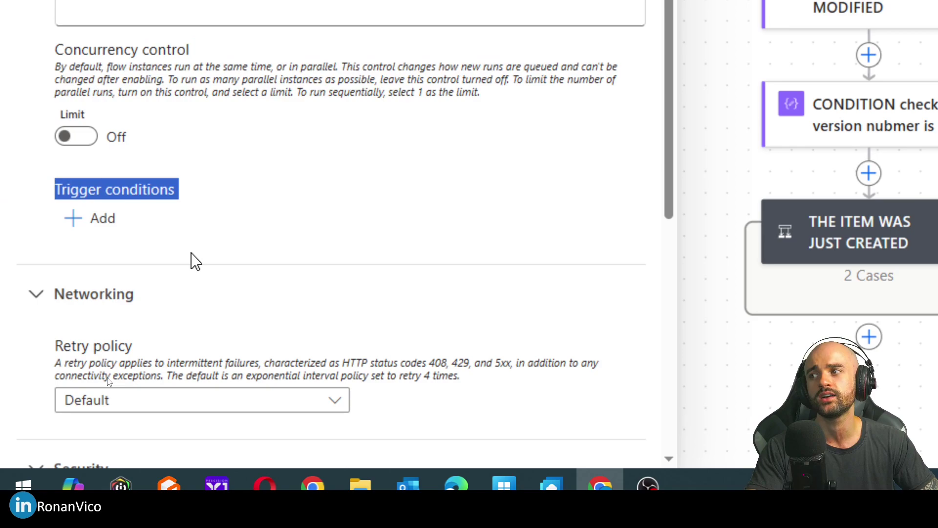
{"action": "left_click", "coordinate": [183, 183]}
{"action": "left_click_drag", "start_coordinate": [64, 191], "coordinate": [180, 190]}
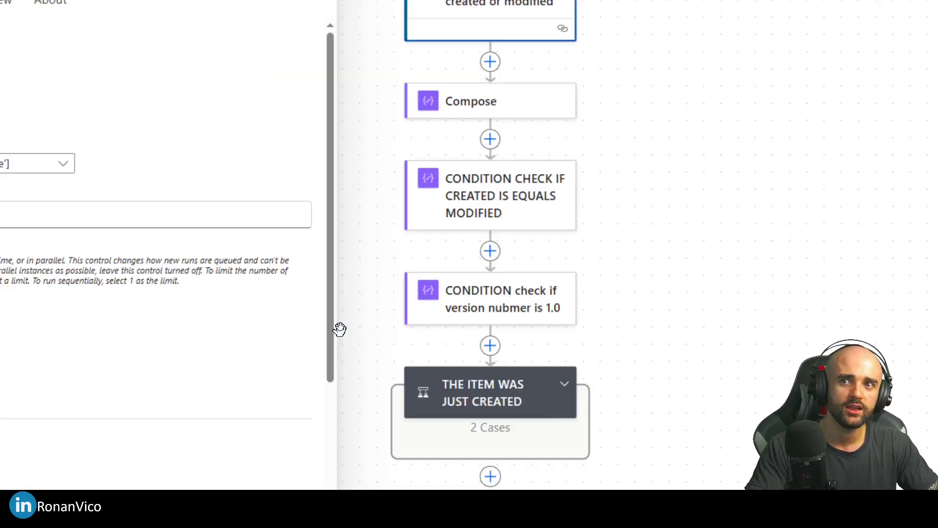
- Wrap the Created-equals-Modified check's equals expression in not() and update it
{"action": "left_click", "coordinate": [482, 232]}
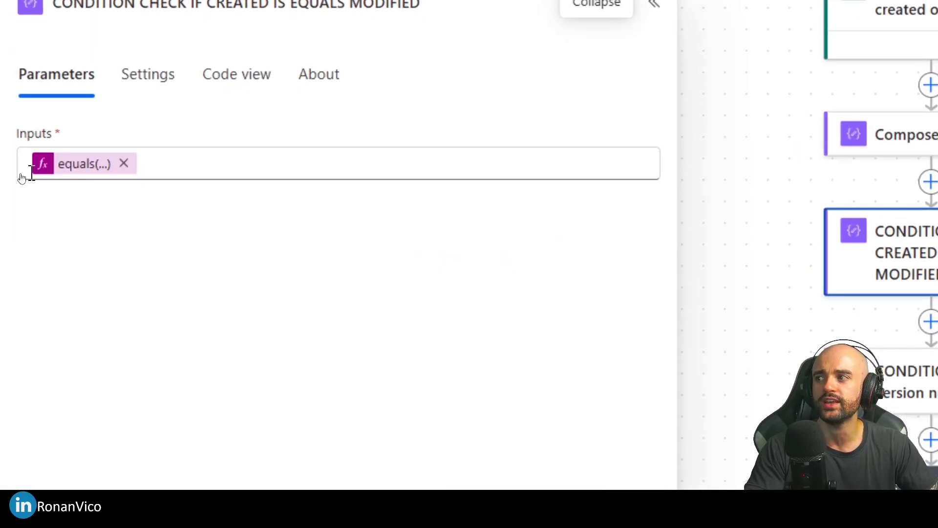
{"action": "left_click", "coordinate": [69, 171]}
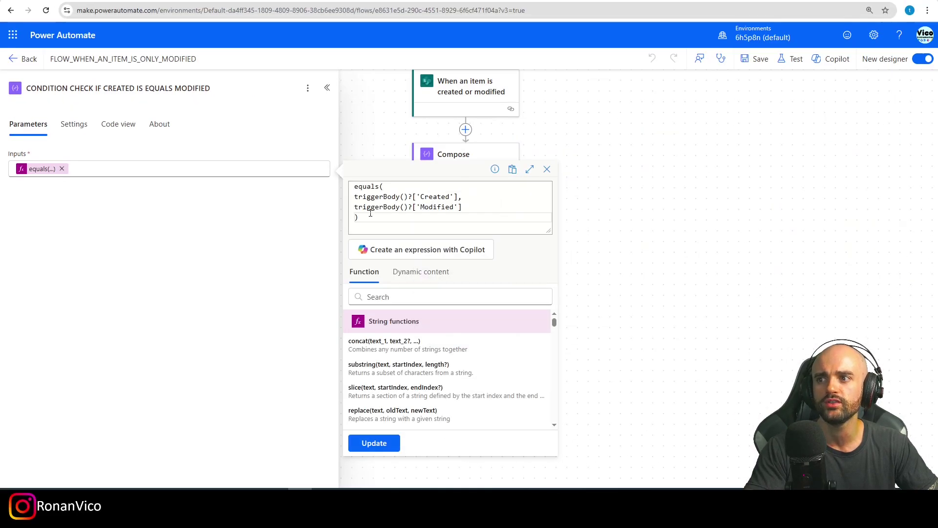
{"action": "key", "text": "ctrl+Home"}
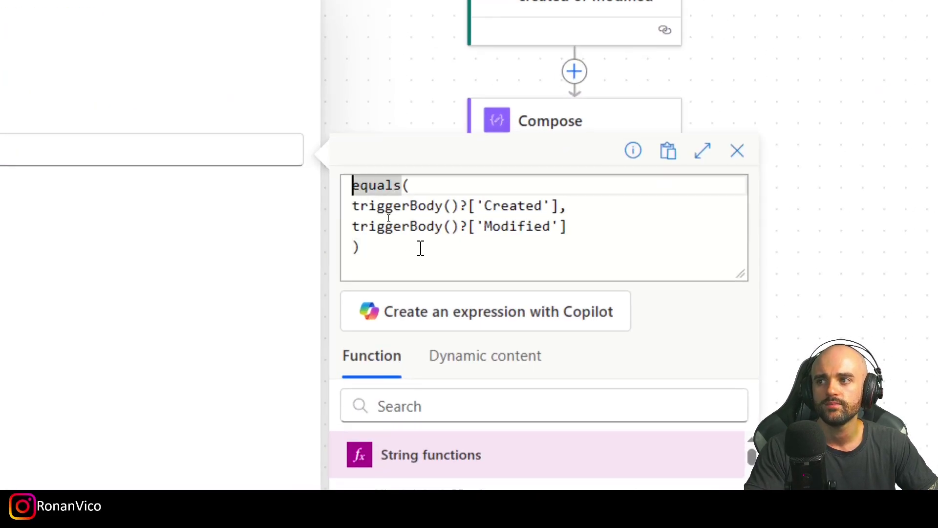
{"action": "type", "text": "not("}
{"action": "left_click", "coordinate": [420, 248]}
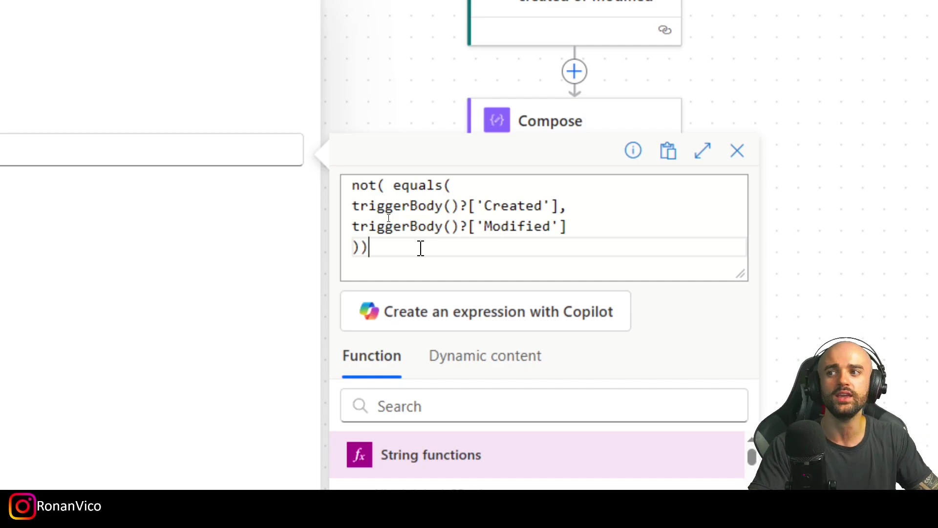
{"action": "left_click", "coordinate": [395, 187]}
{"action": "key", "text": "BackSpace"}
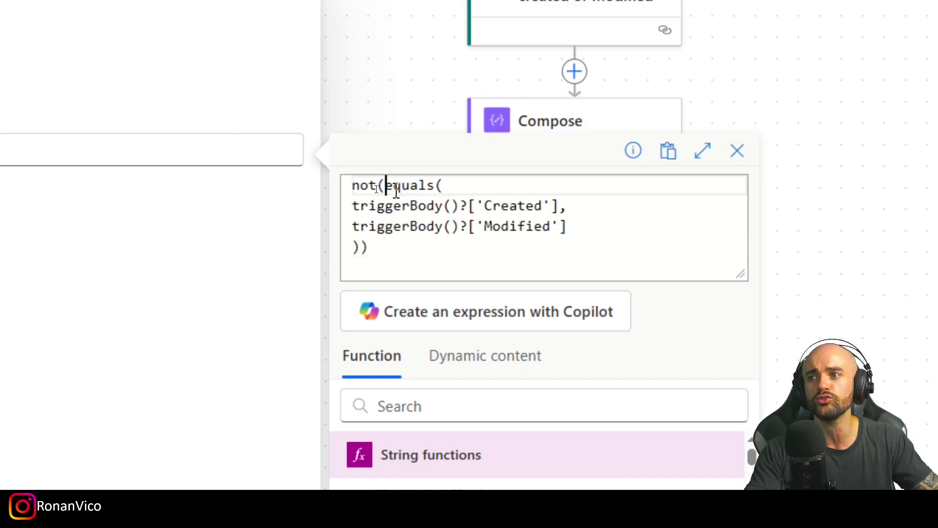
{"action": "left_click_drag", "start_coordinate": [566, 227], "coordinate": [315, 220]}
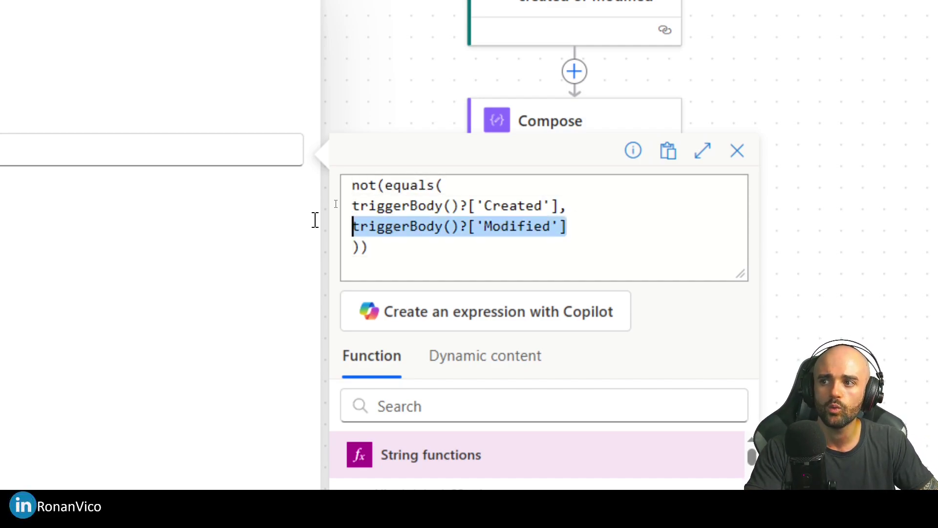
{"action": "left_click", "coordinate": [383, 440]}
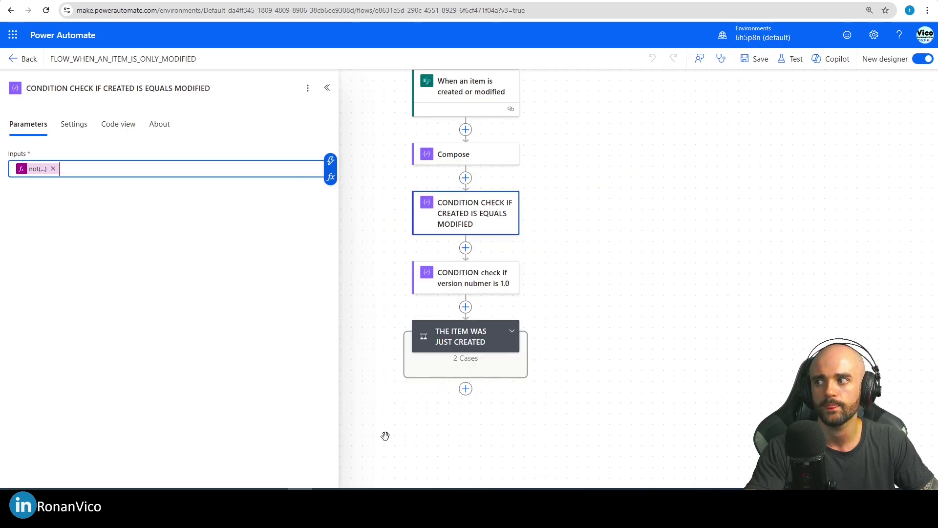
- Wrap the version-equals-1 check's expression in not() and update it
{"action": "left_click", "coordinate": [466, 286]}
{"action": "left_click", "coordinate": [39, 169]}
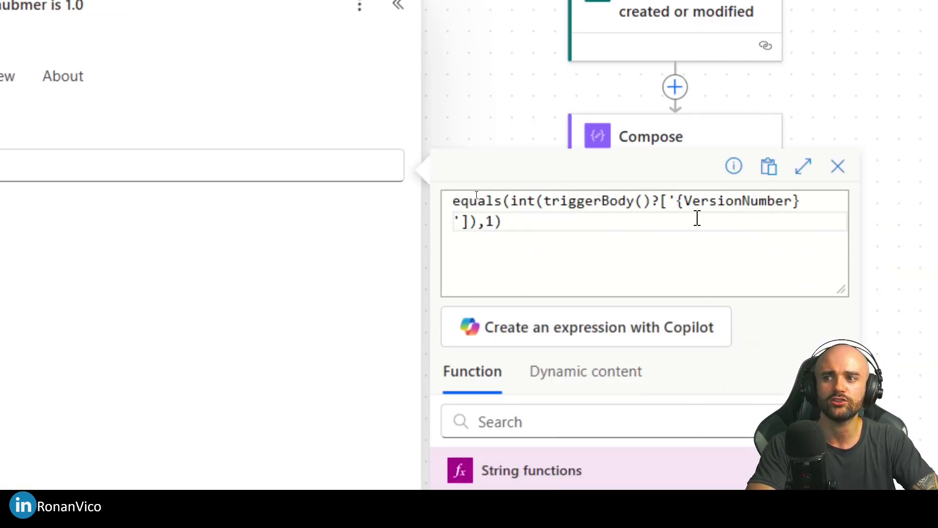
{"action": "left_click", "coordinate": [366, 186]}
{"action": "left_click", "coordinate": [477, 195]}
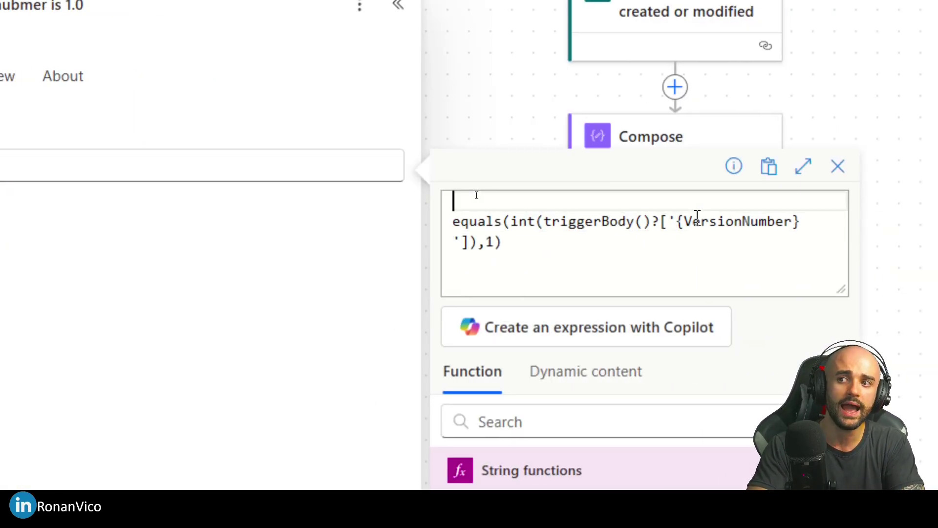
{"action": "left_click_drag", "start_coordinate": [506, 221], "coordinate": [797, 223]}
{"action": "left_click", "coordinate": [498, 205]}
{"action": "type", "text": "n"}
{"action": "key", "text": "Tab"}
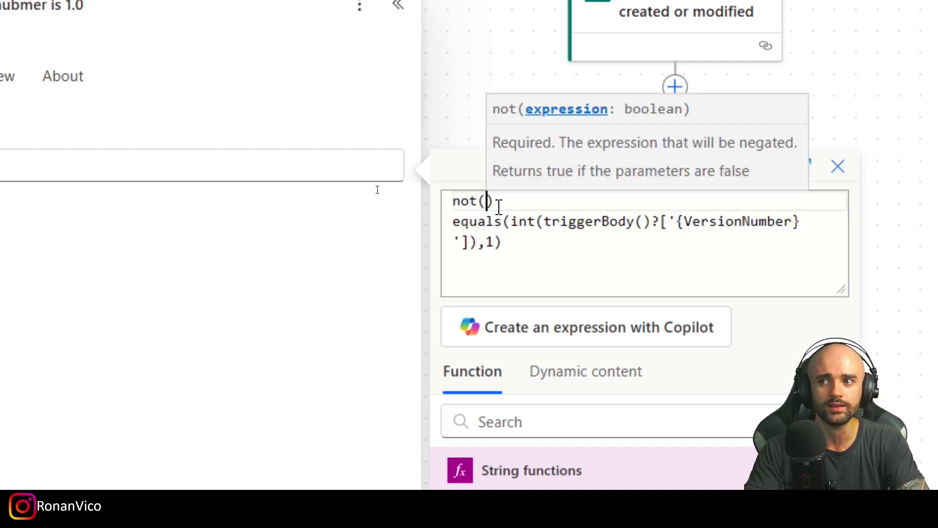
{"action": "left_click", "coordinate": [483, 207]}
{"action": "key", "text": "ctrl+End"}
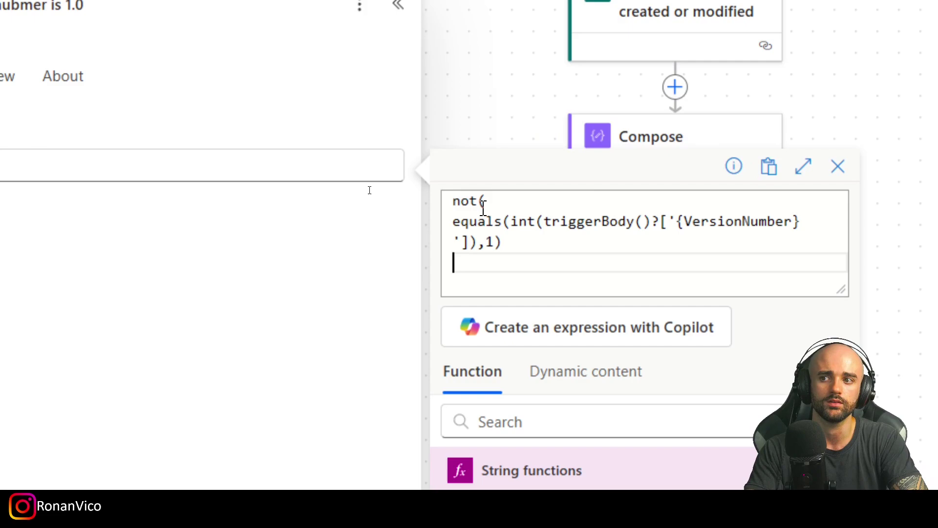
{"action": "left_click", "coordinate": [379, 442]}
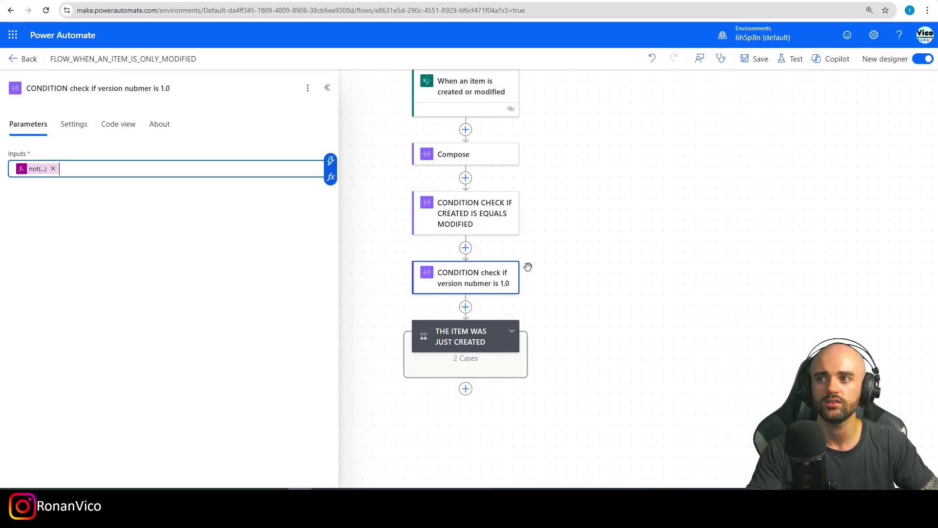
- Rename the condition step to THE ITEM WAS MODIFIED AND NOT CREATED and check its branches
{"action": "left_click", "coordinate": [457, 227]}
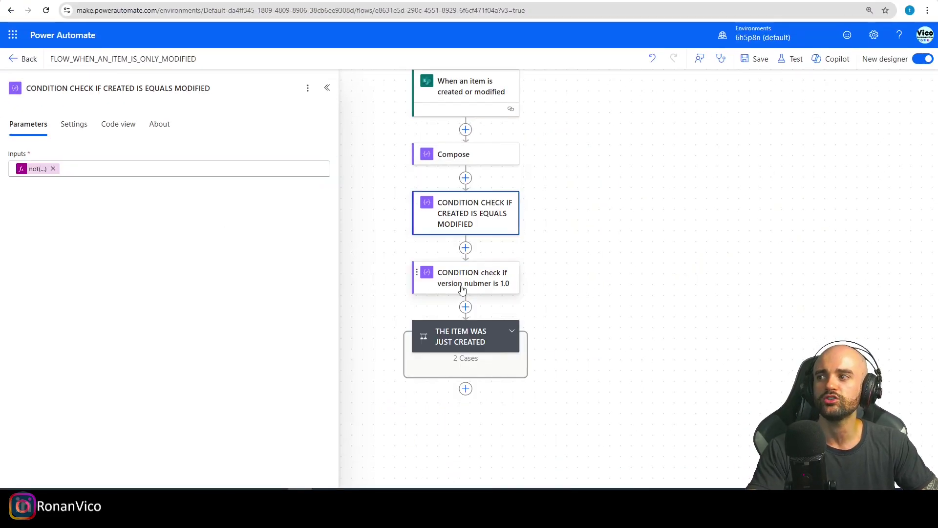
{"action": "left_click", "coordinate": [464, 278]}
{"action": "left_click", "coordinate": [440, 347]}
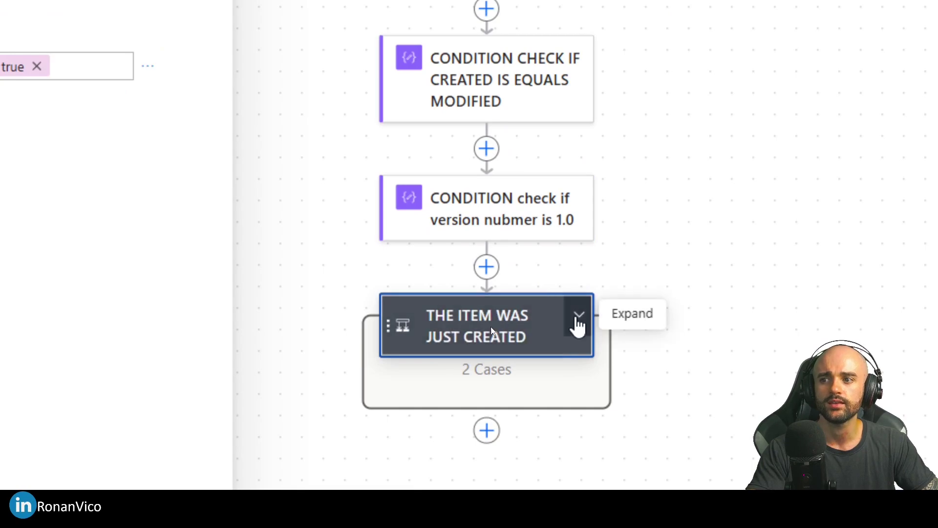
{"action": "triple_click", "coordinate": [92, 59]}
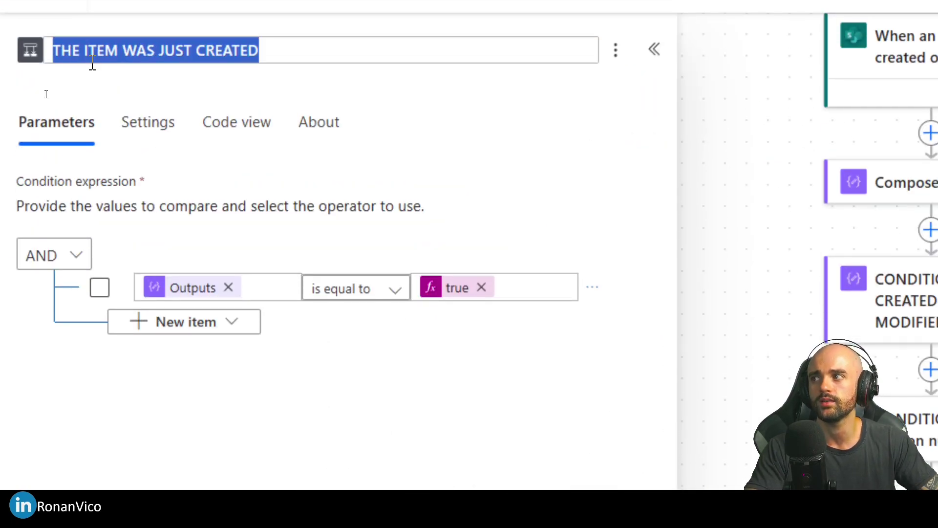
{"action": "type", "text": "THE ITEM WAS"}
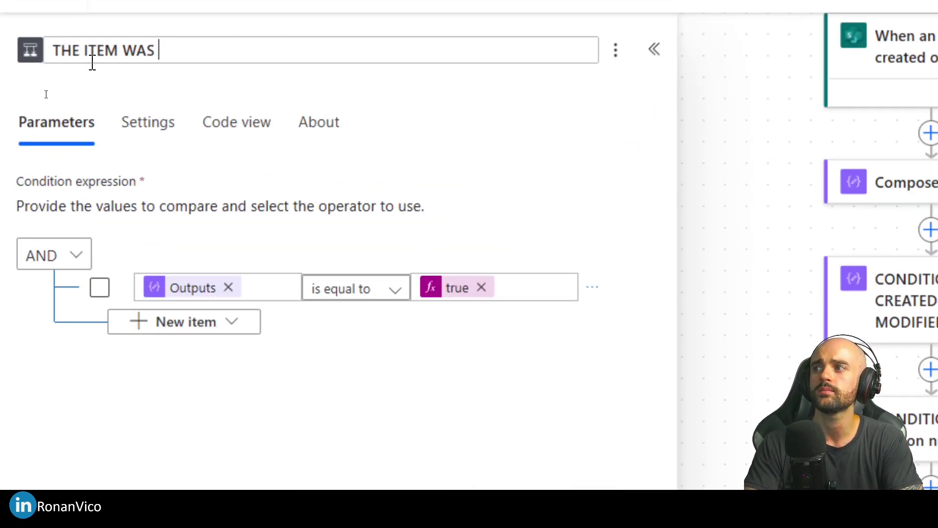
{"action": "type", "text": " MODIFIED AND NOT CREATED"}
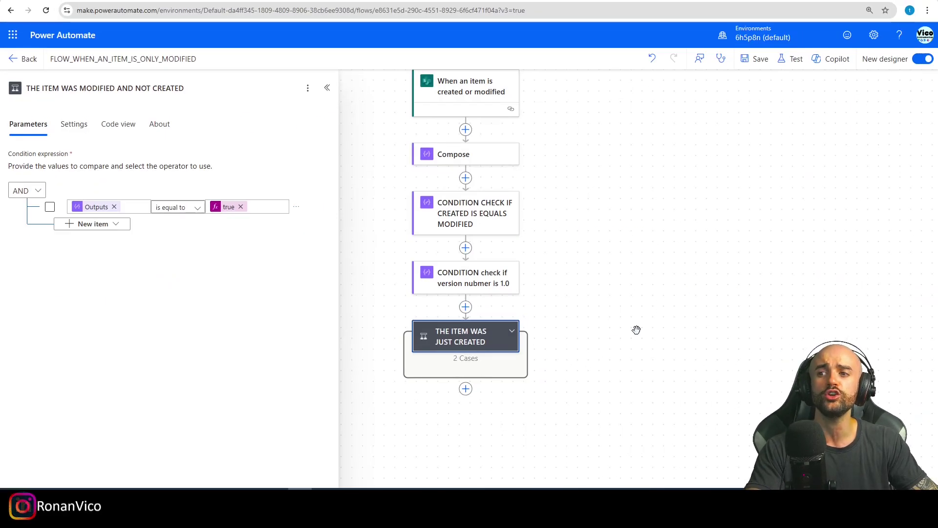
{"action": "left_click_drag", "start_coordinate": [636, 330], "coordinate": [598, 336]}
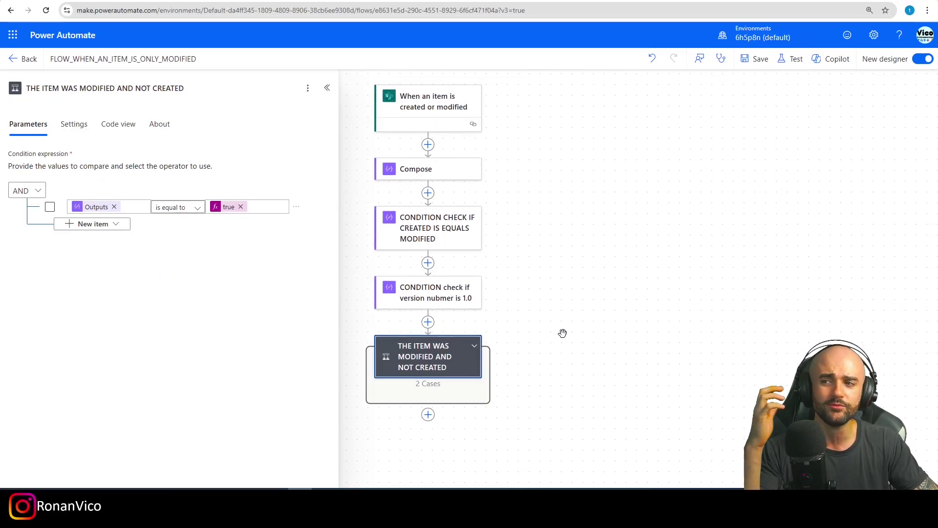
{"action": "left_click", "coordinate": [474, 345]}
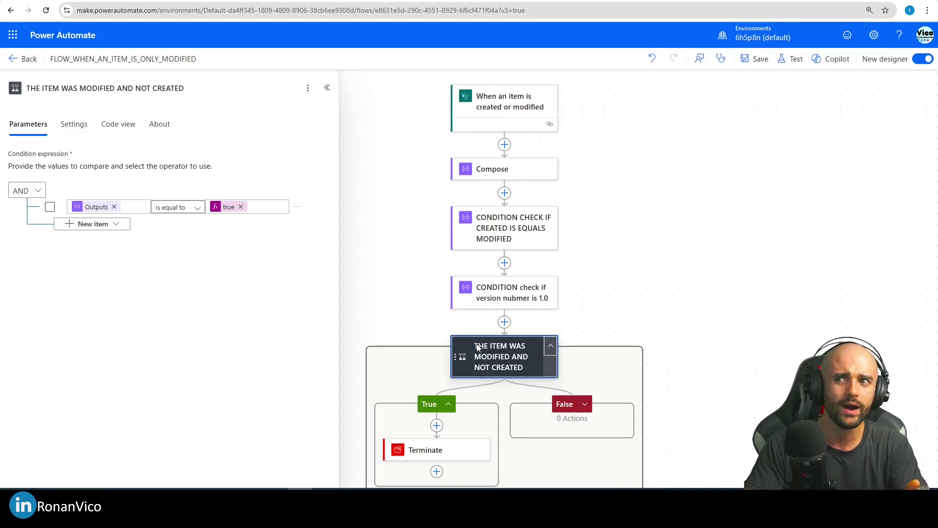
{"action": "left_click", "coordinate": [477, 347]}
- Review both check steps, then set up a test with the recently used trigger
{"action": "left_click", "coordinate": [379, 319]}
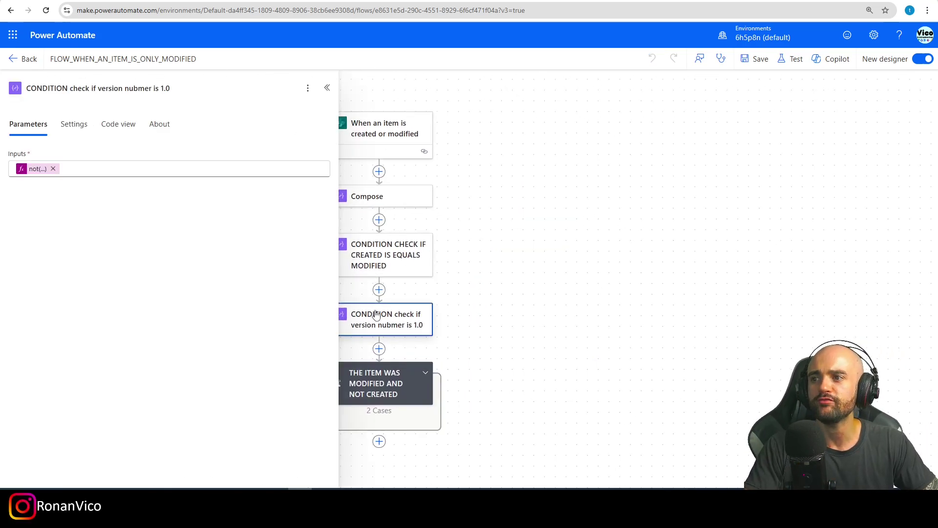
{"action": "left_click", "coordinate": [386, 270]}
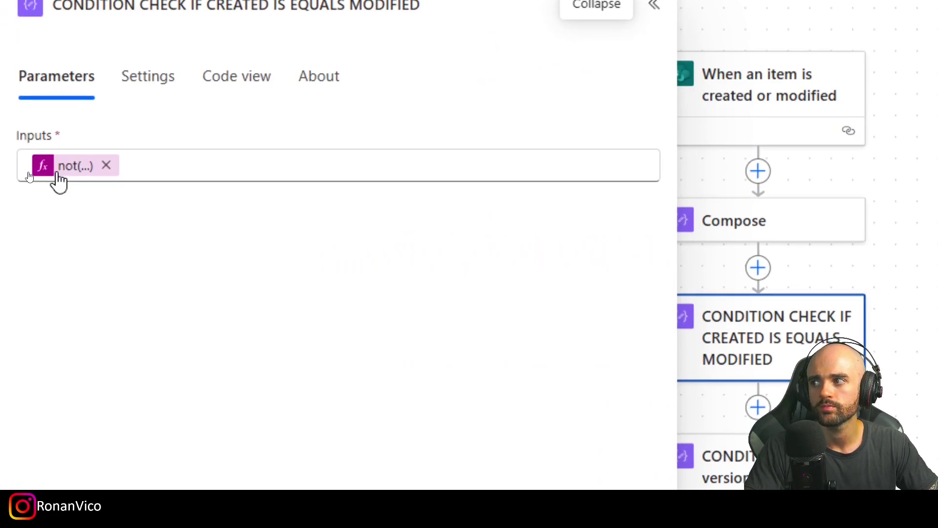
{"action": "left_click", "coordinate": [788, 59]}
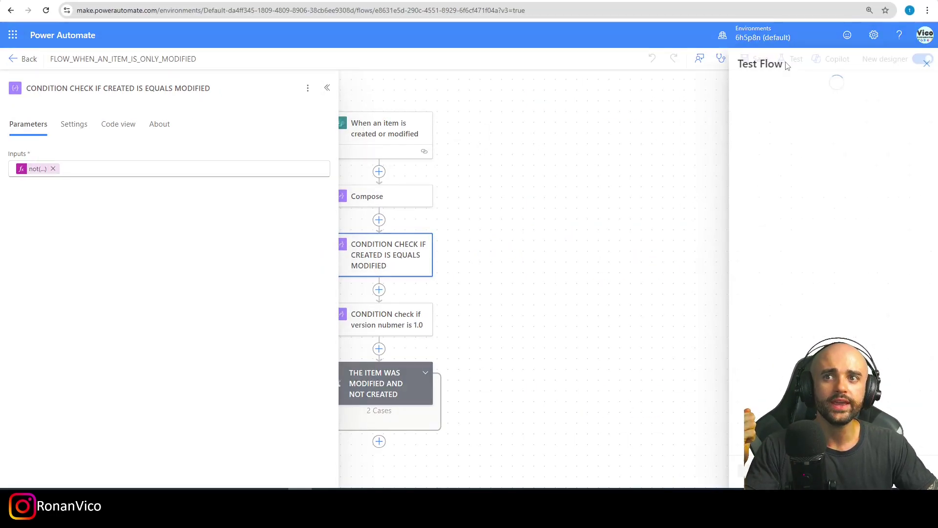
{"action": "left_click", "coordinate": [768, 128]}
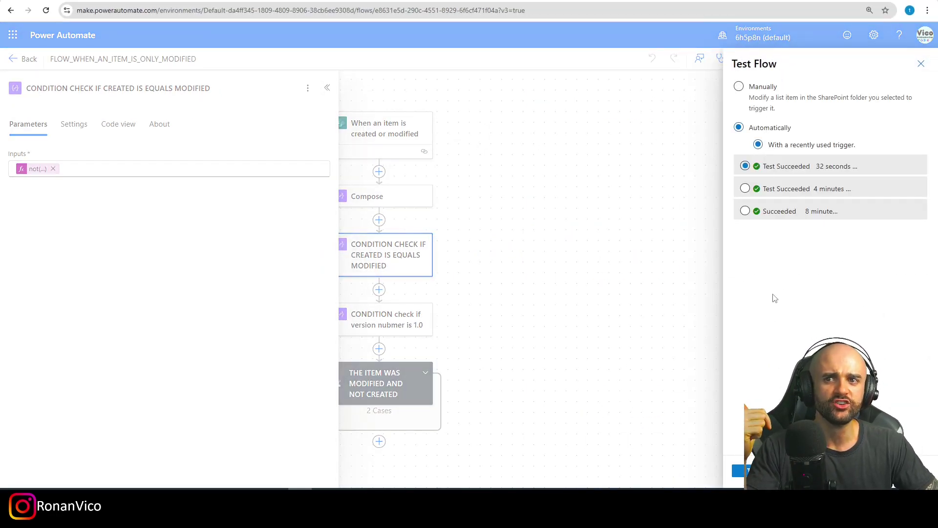
- Run the test, confirm the Created-equals-Modified raw output is false, then switch to TB_NEW_LIST
{"action": "left_click", "coordinate": [740, 470]}
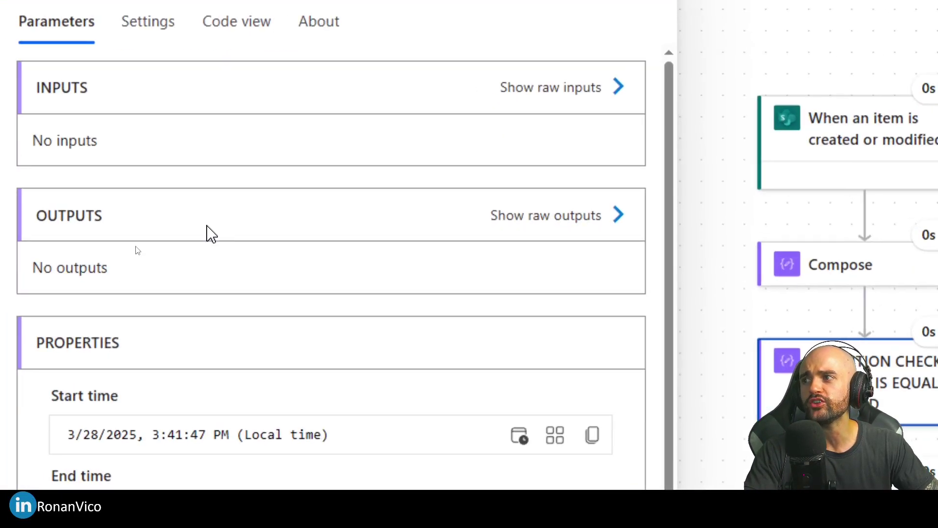
{"action": "left_click", "coordinate": [581, 227]}
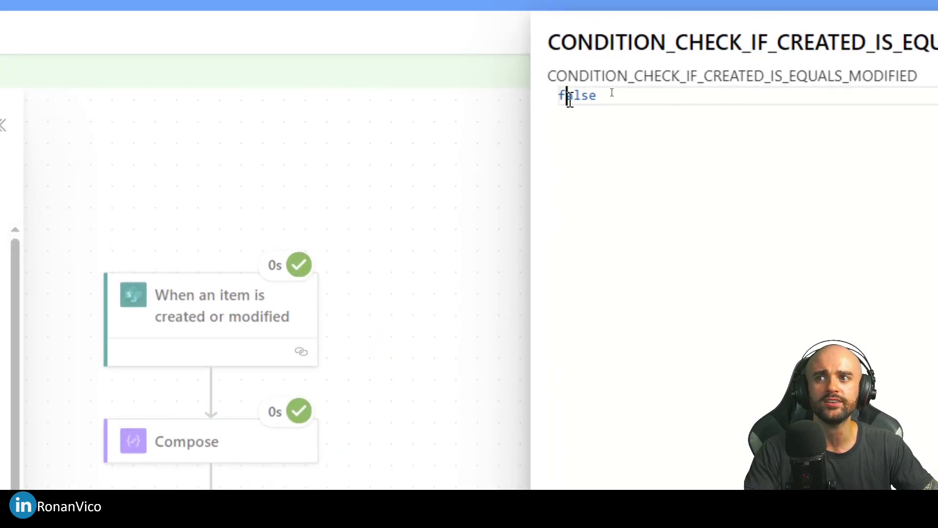
{"action": "double_click", "coordinate": [570, 97]}
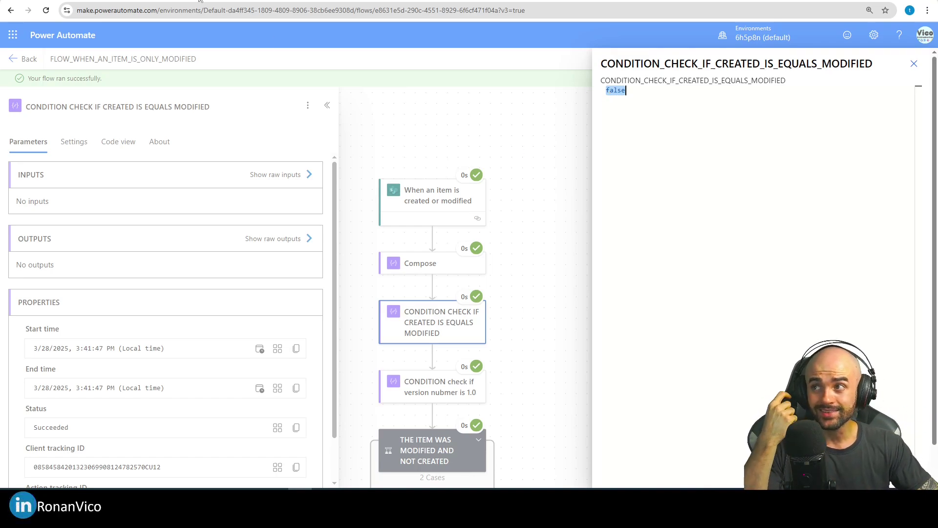
{"action": "left_click", "coordinate": [913, 64]}
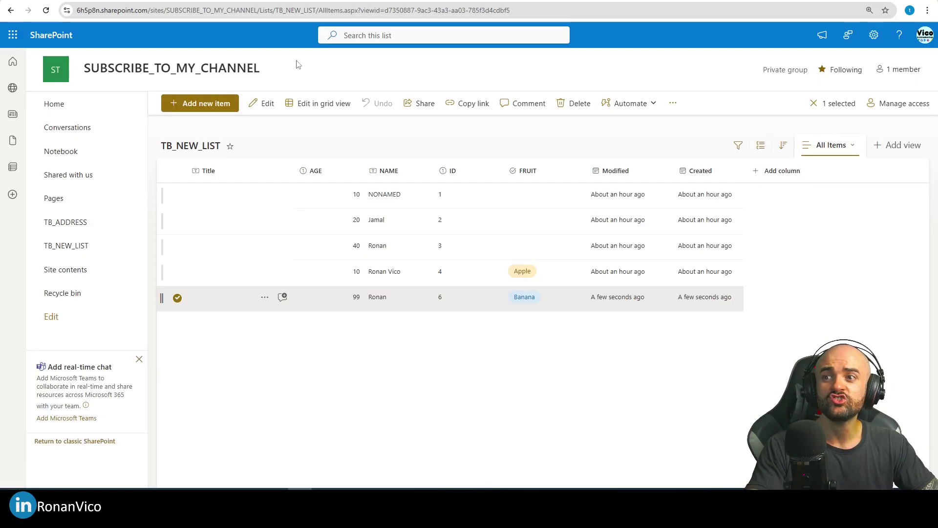
- Open list item ID 6's properties and switch its FRUIT from Banana to Orange
{"action": "left_click", "coordinate": [505, 343]}
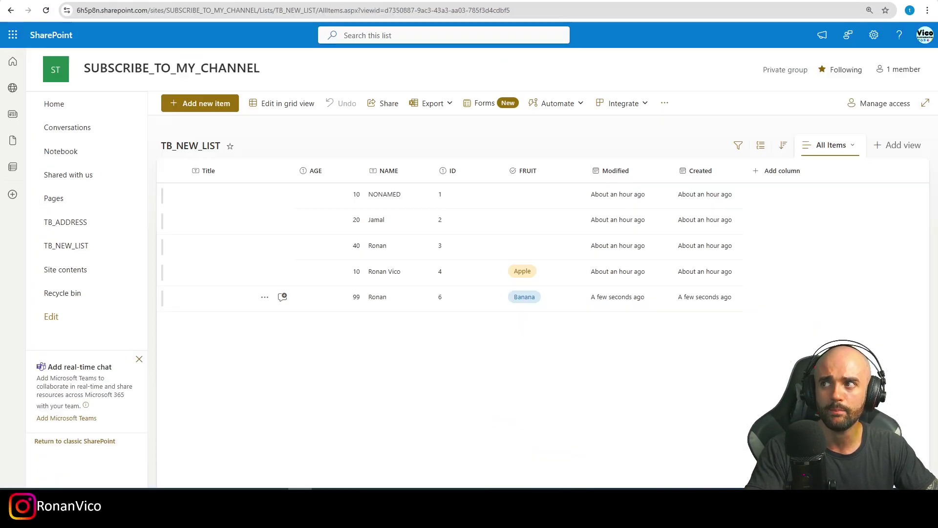
{"action": "double_click", "coordinate": [474, 309]}
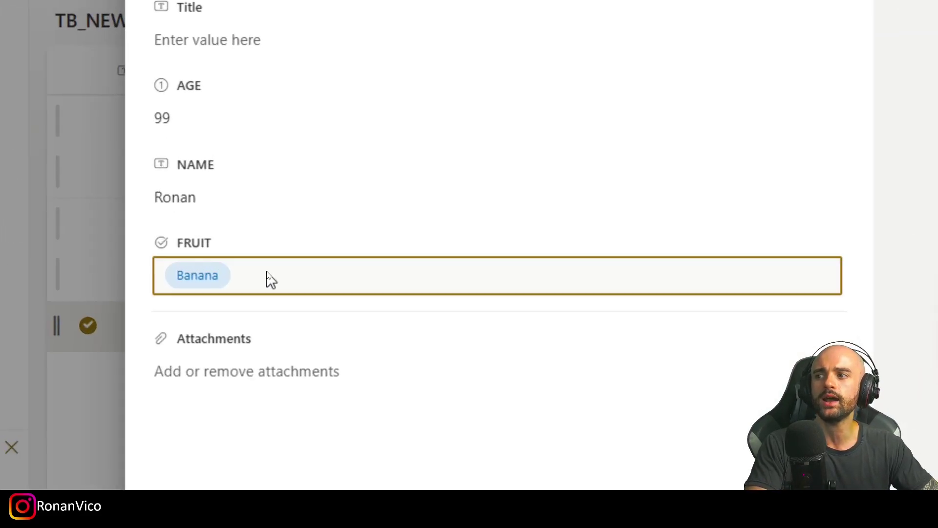
{"action": "left_click", "coordinate": [269, 274]}
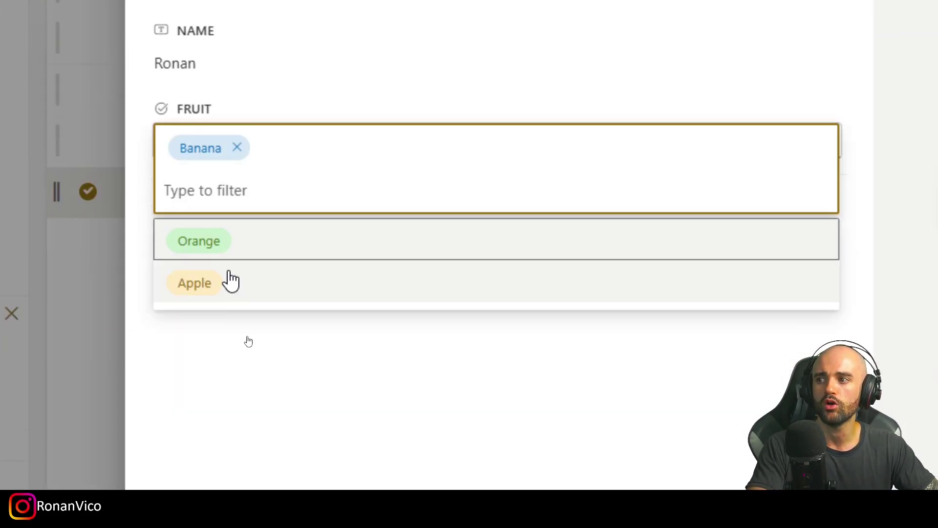
{"action": "left_click", "coordinate": [230, 379]}
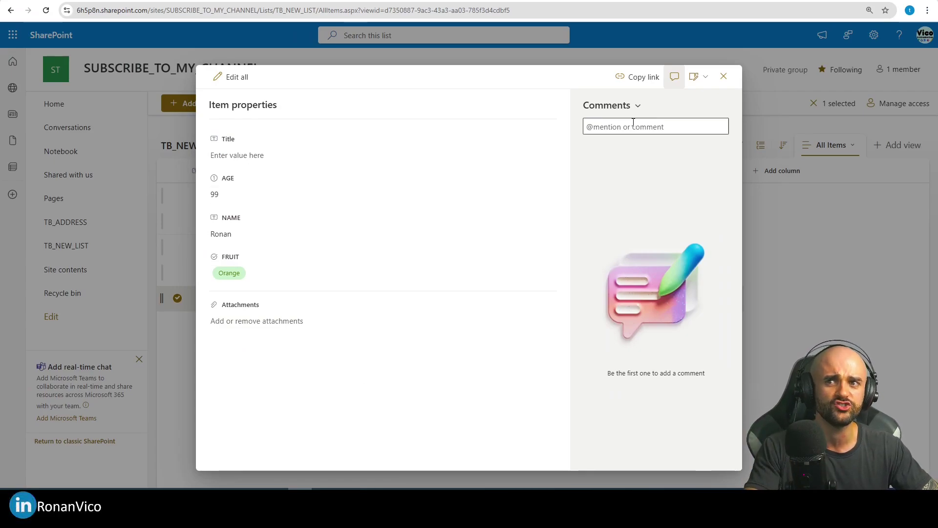
{"action": "left_click", "coordinate": [724, 76]}
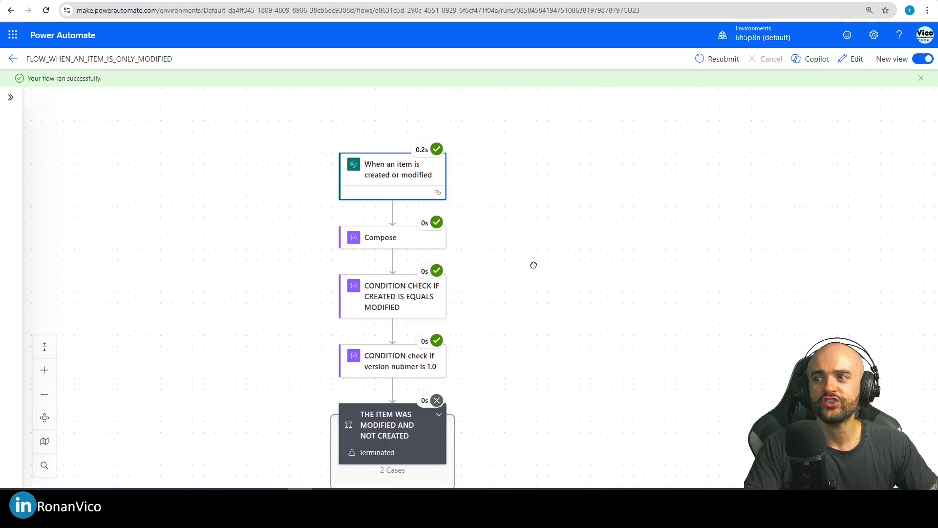
- Inspect the Compose step's run output, highlighting the creation and last modified dates
{"action": "left_click_drag", "start_coordinate": [533, 265], "coordinate": [477, 232]}
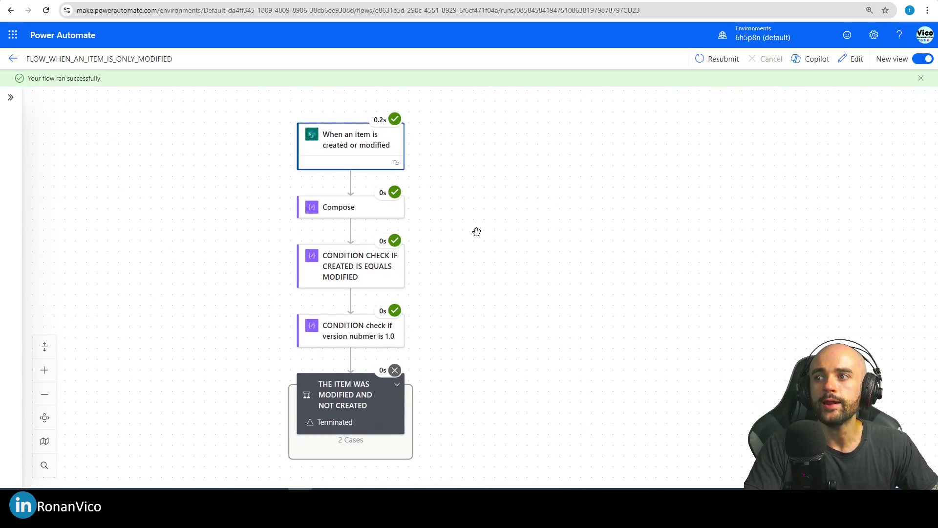
{"action": "left_click", "coordinate": [359, 211]}
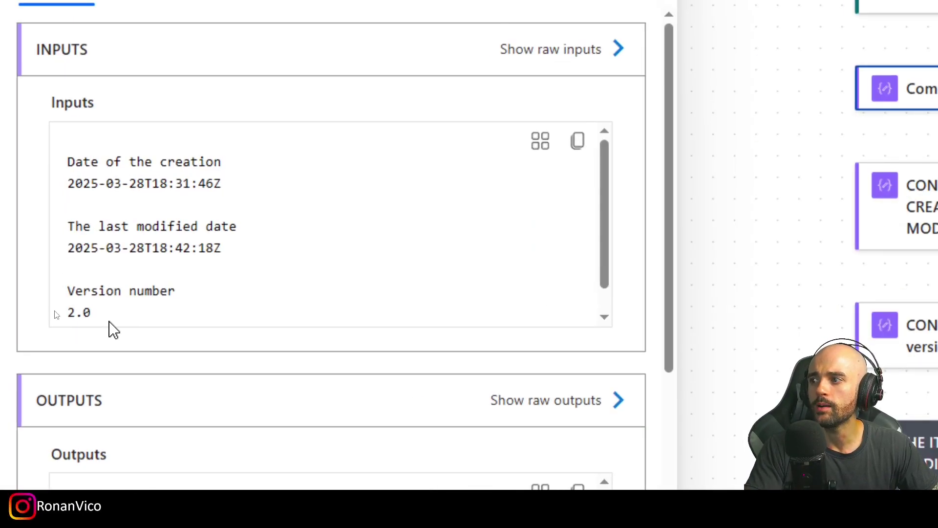
{"action": "left_click_drag", "start_coordinate": [110, 322], "coordinate": [61, 285]}
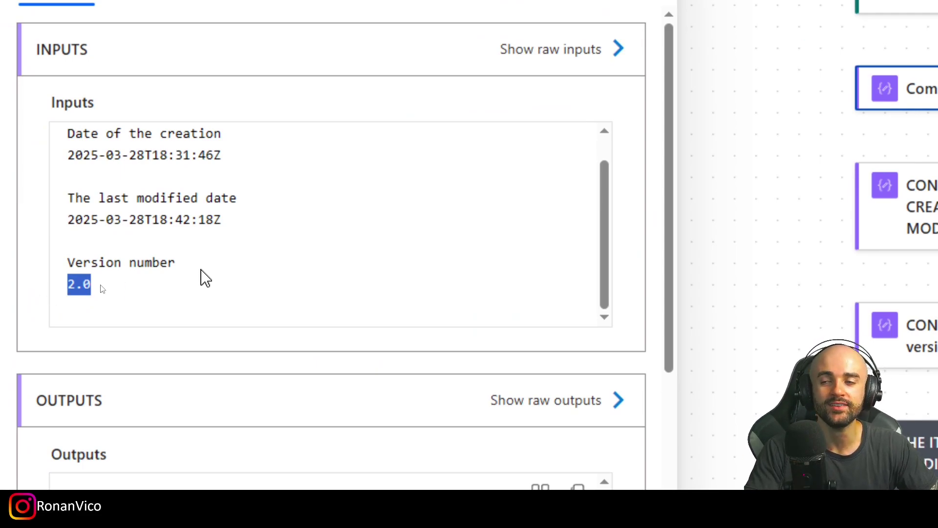
{"action": "scroll", "coordinate": [210, 276], "scroll_direction": "up", "scroll_amount": 1}
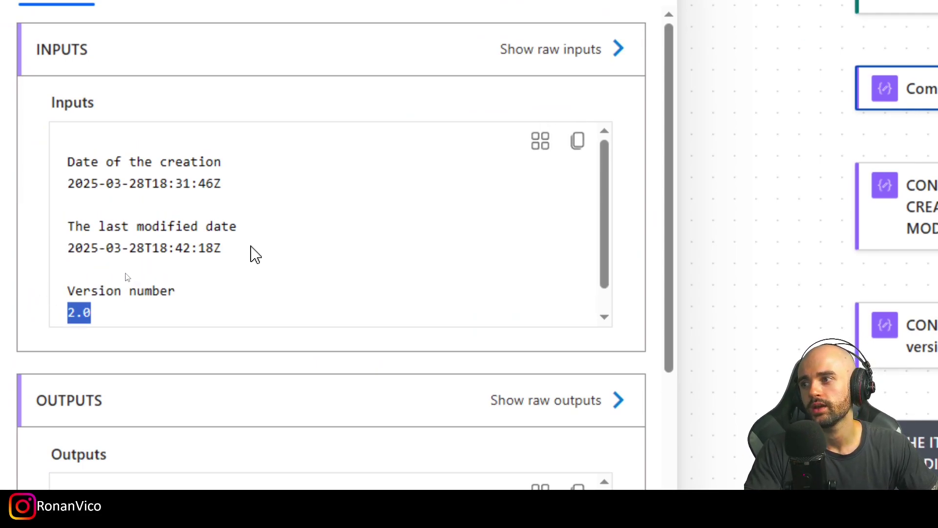
{"action": "left_click_drag", "start_coordinate": [251, 246], "coordinate": [47, 249]}
{"action": "left_click_drag", "start_coordinate": [68, 183], "coordinate": [261, 199]}
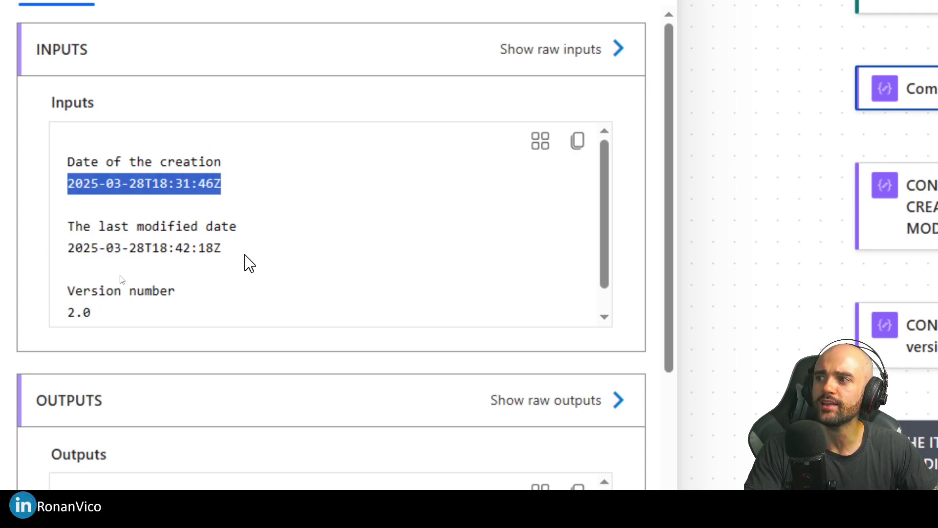
{"action": "left_click_drag", "start_coordinate": [229, 249], "coordinate": [42, 245]}
{"action": "left_click_drag", "start_coordinate": [69, 186], "coordinate": [295, 191]}
{"action": "left_click_drag", "start_coordinate": [98, 247], "coordinate": [31, 276]}
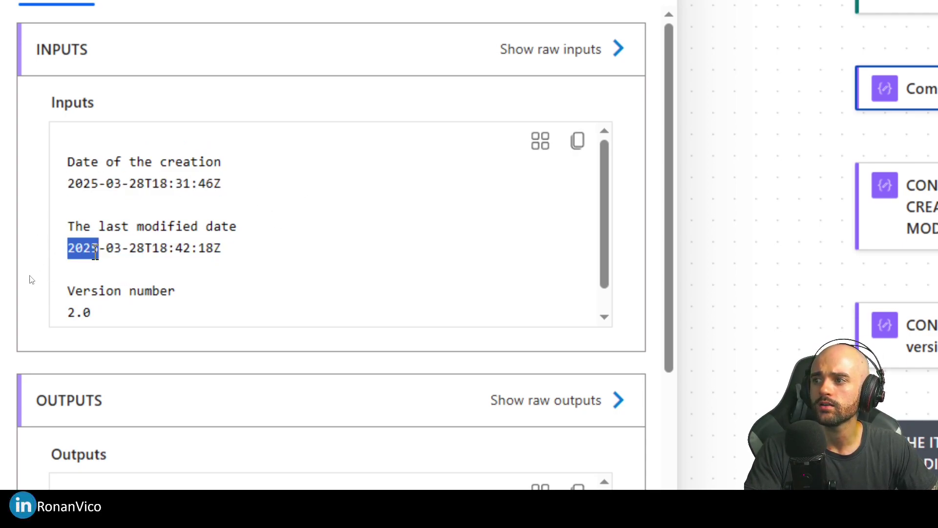
{"action": "mouse_move", "coordinate": [64, 248]}
{"action": "left_mouse_down"}
{"action": "mouse_move", "coordinate": [215, 245]}
{"action": "mouse_move", "coordinate": [49, 248]}
{"action": "left_mouse_up"}
{"action": "left_click", "coordinate": [222, 255]}
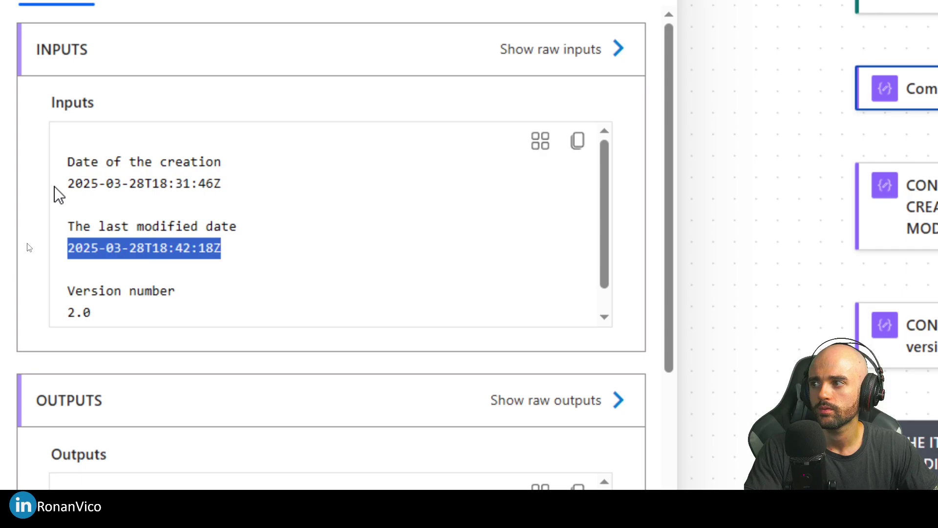
{"action": "left_click_drag", "start_coordinate": [66, 184], "coordinate": [231, 199]}
- Check both condition steps' run results, confirming the version-number check returned true
{"action": "left_click", "coordinate": [410, 210]}
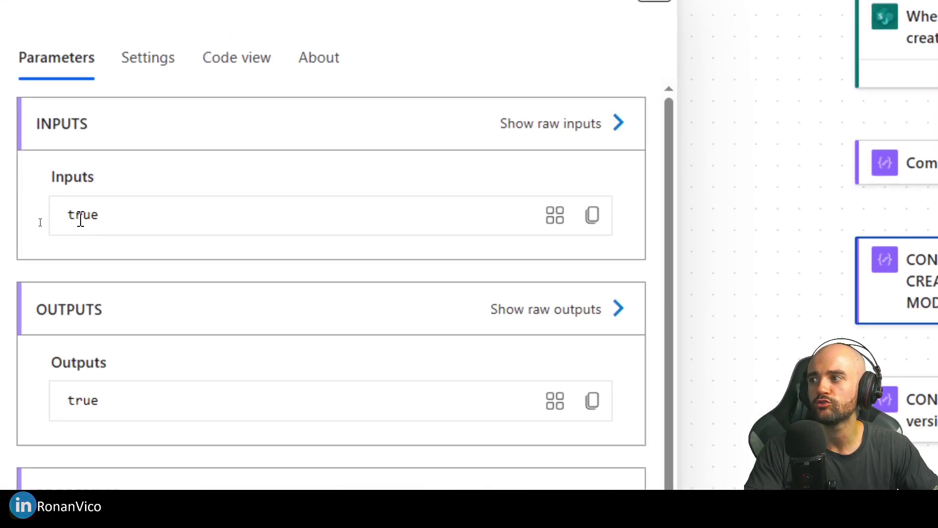
{"action": "double_click", "coordinate": [42, 220]}
{"action": "left_click", "coordinate": [470, 313]}
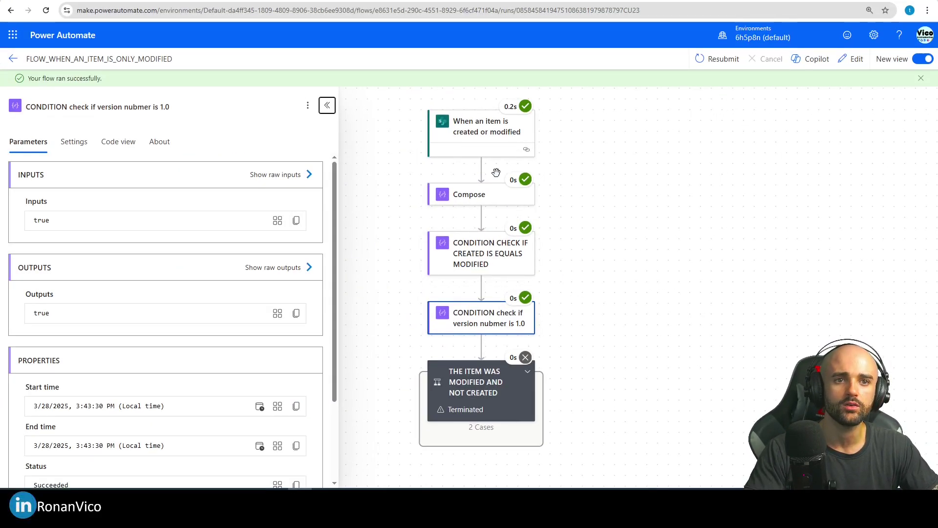
- Switch to edit mode, check the condition's not(equals) expression, and open the trigger's details
{"action": "left_click", "coordinate": [852, 59]}
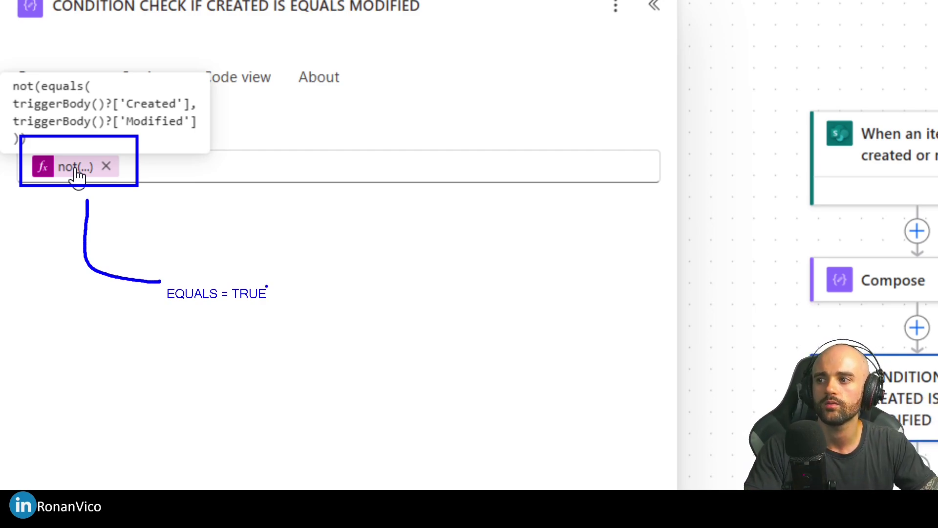
{"action": "left_click", "coordinate": [146, 173]}
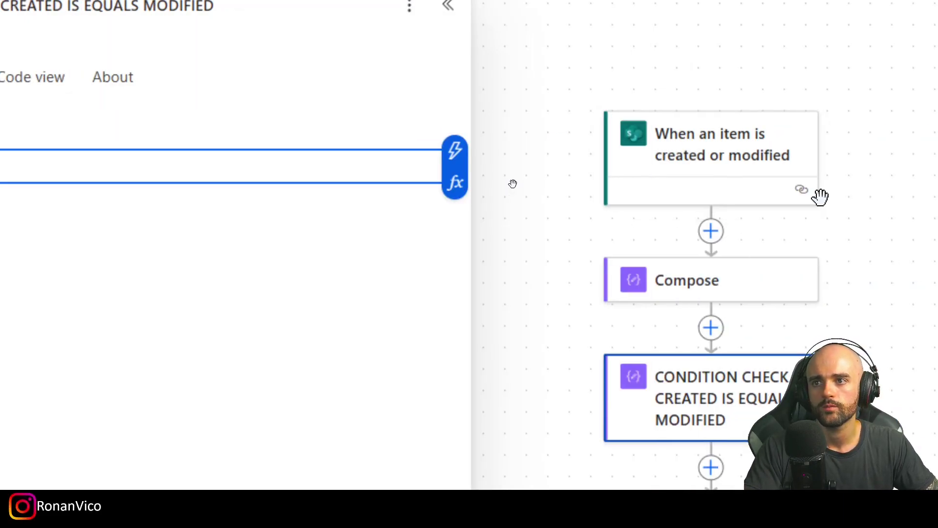
{"action": "left_click", "coordinate": [718, 166]}
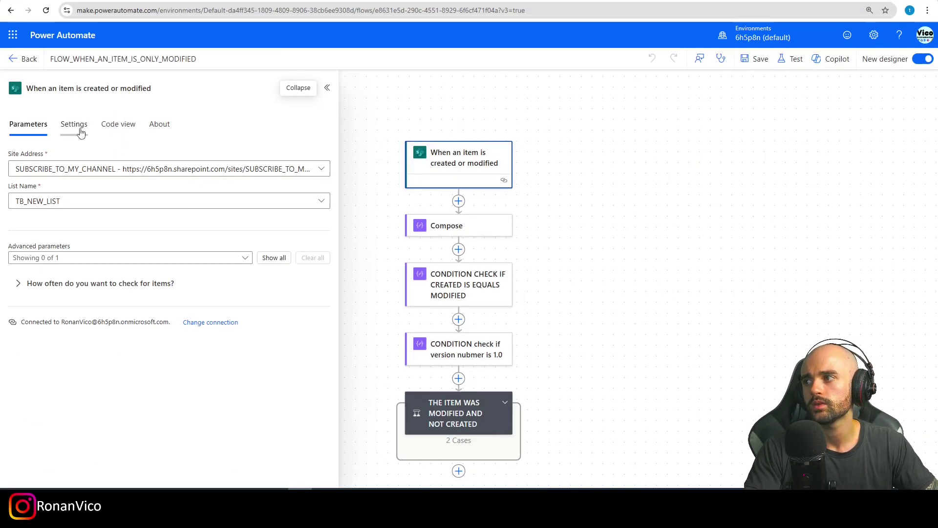
- In the trigger's Settings, add a trigger condition and paste the prepared not(equals(Created, Modified)) expression
{"action": "left_click", "coordinate": [74, 124]}
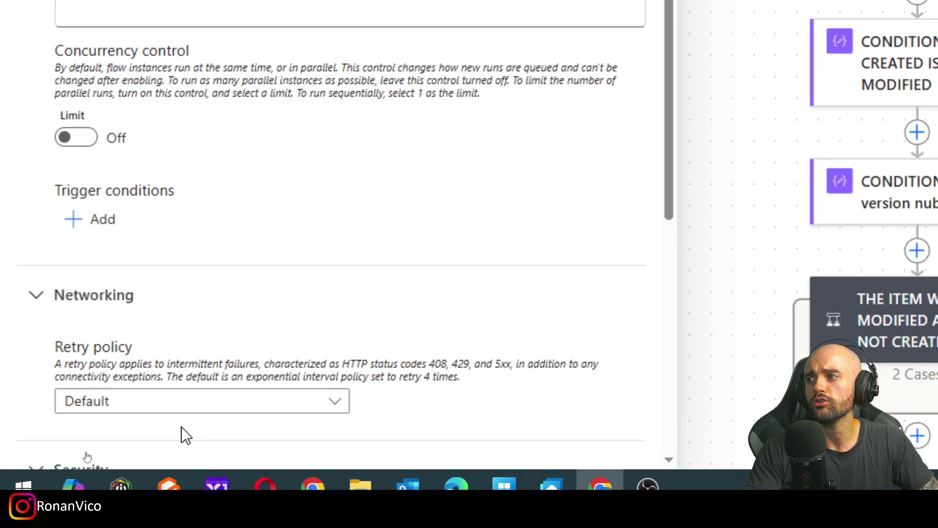
{"action": "scroll", "coordinate": [195, 195], "scroll_direction": "down", "scroll_amount": 4}
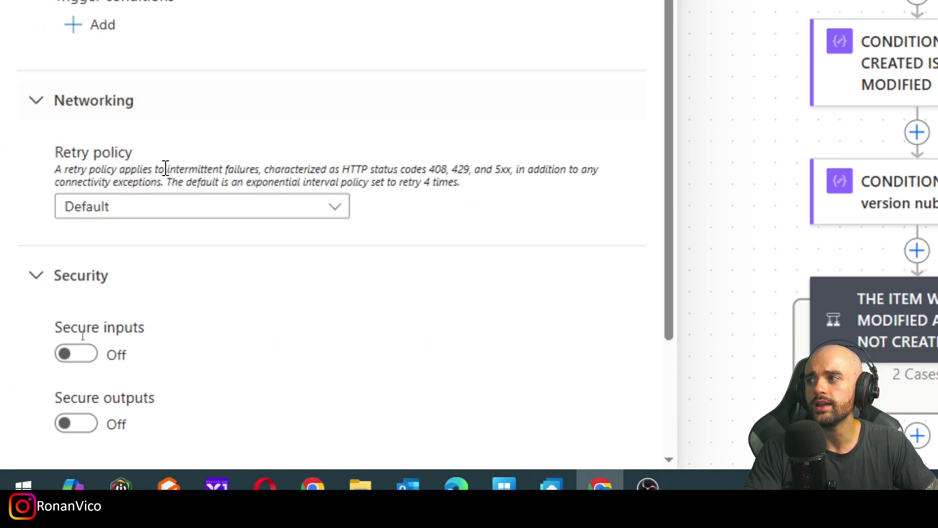
{"action": "scroll", "coordinate": [147, 195], "scroll_direction": "up", "scroll_amount": 4}
{"action": "left_click", "coordinate": [98, 219]}
{"action": "scroll", "coordinate": [95, 214], "scroll_direction": "up", "scroll_amount": 1}
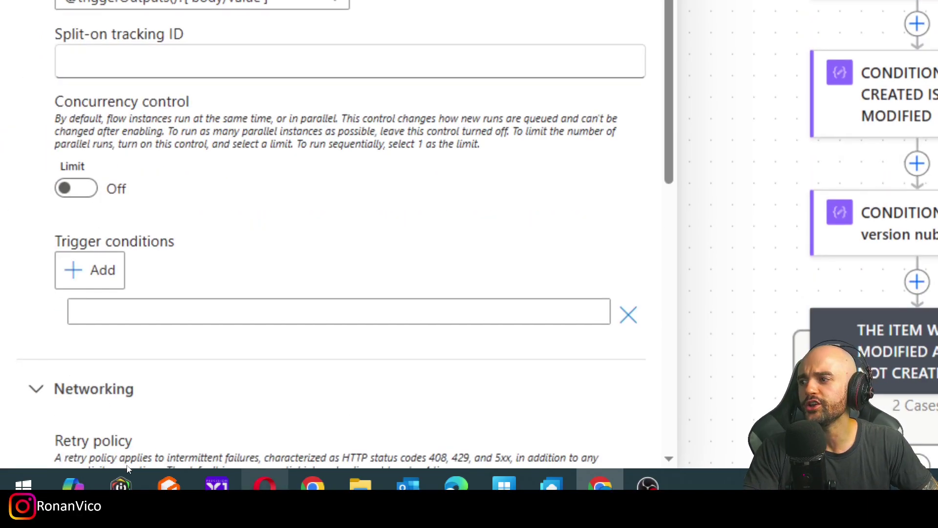
{"action": "left_click", "coordinate": [185, 310]}
{"action": "type", "text": "@{not(equals( triggerBody()?['Created'], triggerBody()?['Modified'] ))}"}
{"action": "scroll", "coordinate": [187, 313], "scroll_direction": "down", "scroll_amount": 1}
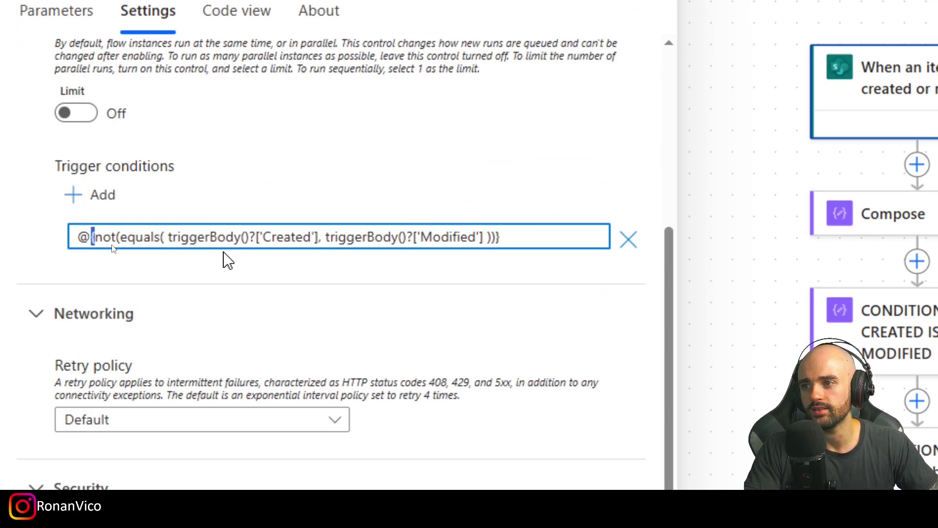
- Remove the stray brace after the @ and verify the condition expression text
{"action": "key", "text": "Delete"}
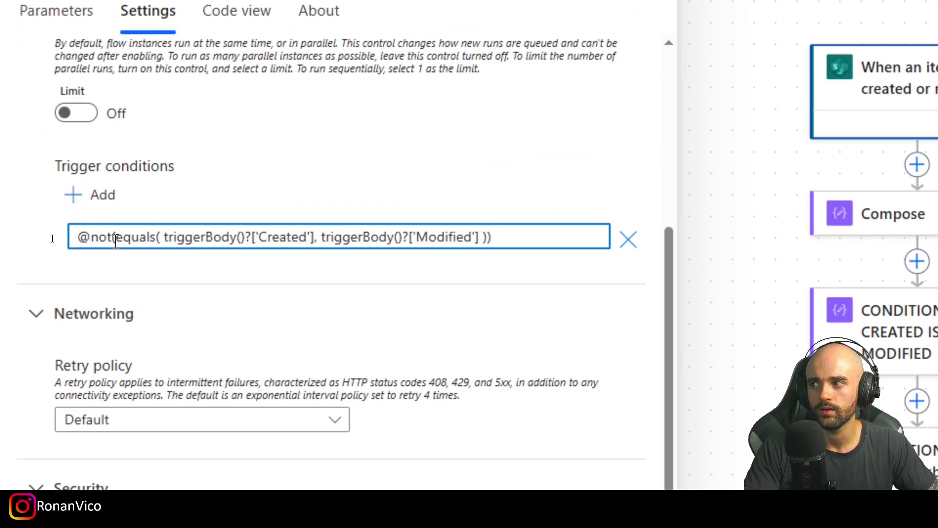
{"action": "key", "text": "shift+Left"}
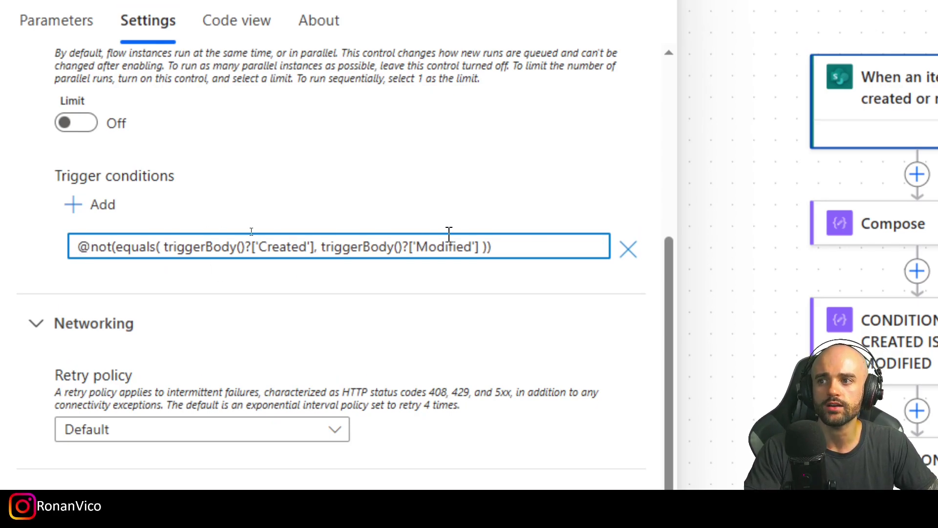
{"action": "left_click_drag", "start_coordinate": [506, 250], "coordinate": [83, 271]}
{"action": "key", "text": "Left"}
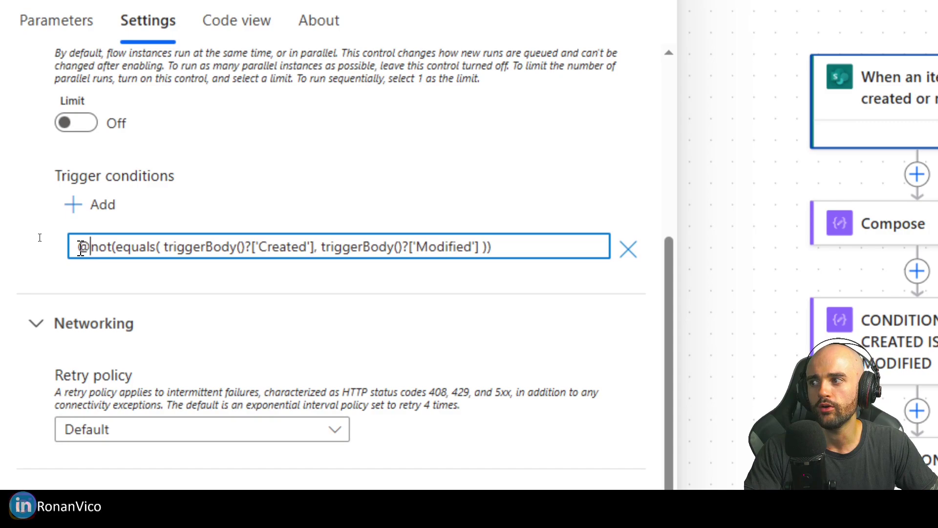
{"action": "key", "text": "shift+Right"}
{"action": "key", "text": "Right"}
{"action": "key", "text": "shift+End"}
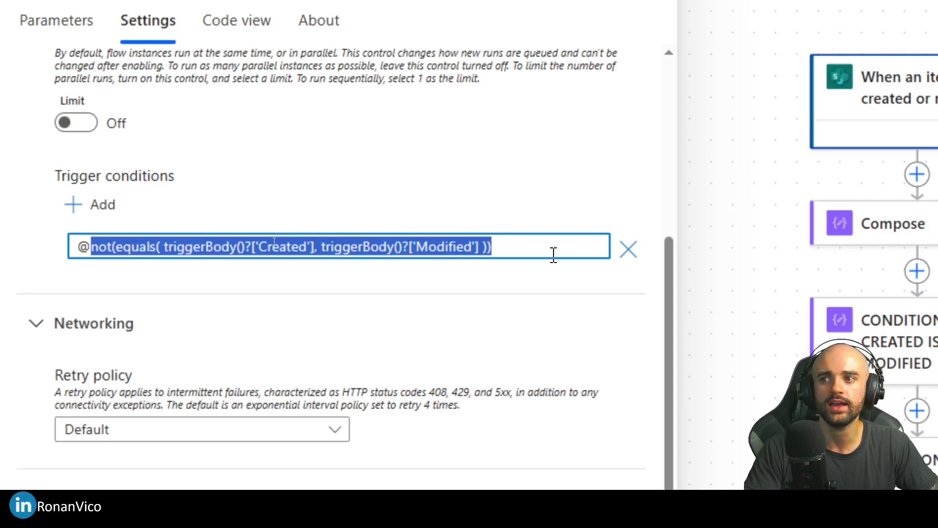
{"action": "left_click", "coordinate": [113, 247]}
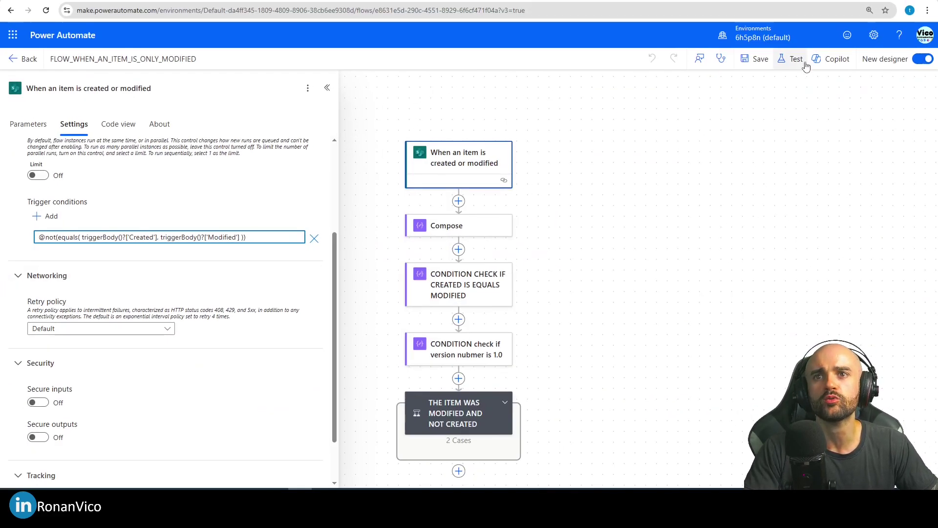
- Save the flow with the new trigger condition and delete the switch step
{"action": "left_click", "coordinate": [754, 59]}
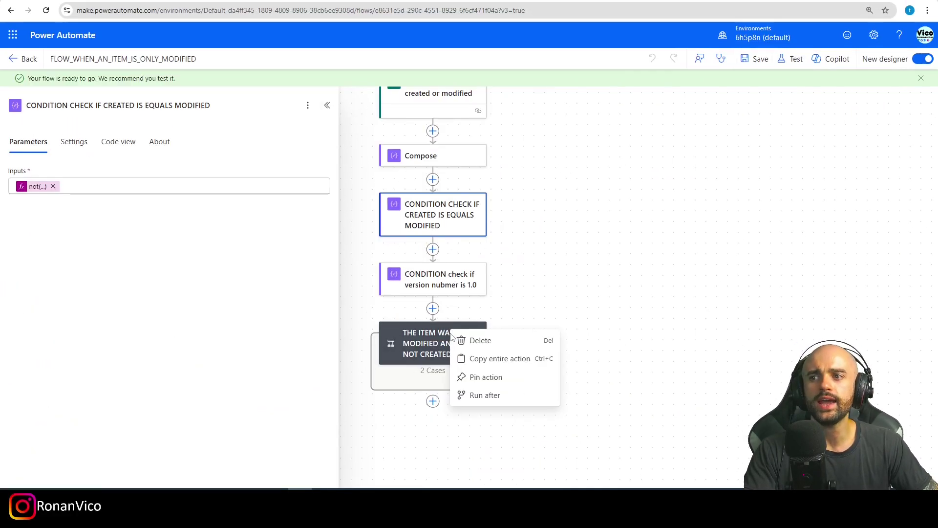
{"action": "left_click", "coordinate": [379, 300]}
{"action": "right_click", "coordinate": [412, 337]}
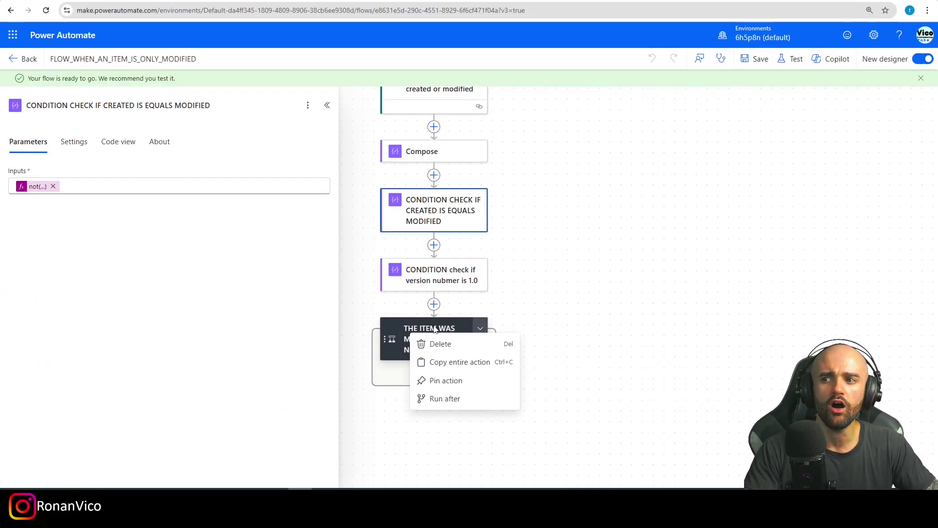
{"action": "left_click", "coordinate": [440, 344]}
{"action": "left_click", "coordinate": [584, 289]}
- Delete the version-number condition and begin removing the created-equals-modified condition
{"action": "right_click", "coordinate": [434, 271]}
{"action": "left_click", "coordinate": [427, 282]}
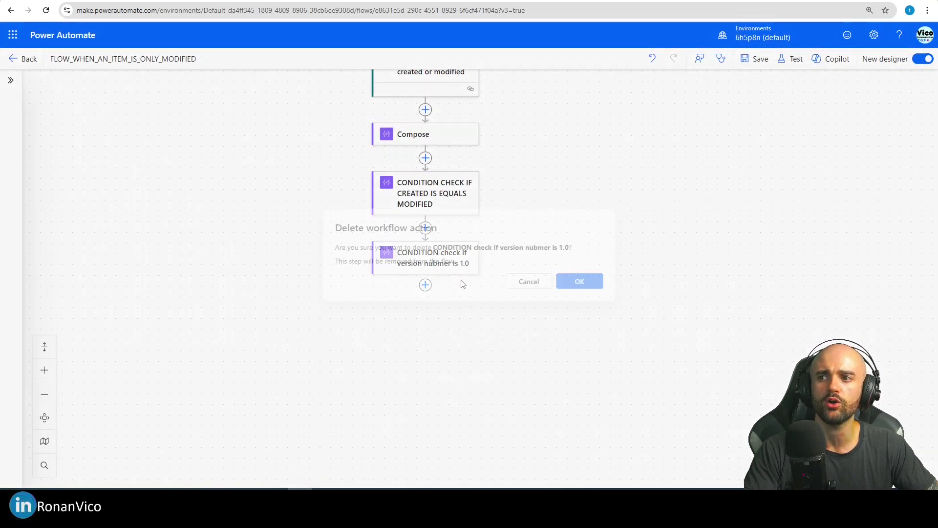
{"action": "left_click", "coordinate": [589, 282]}
{"action": "right_click", "coordinate": [420, 191]}
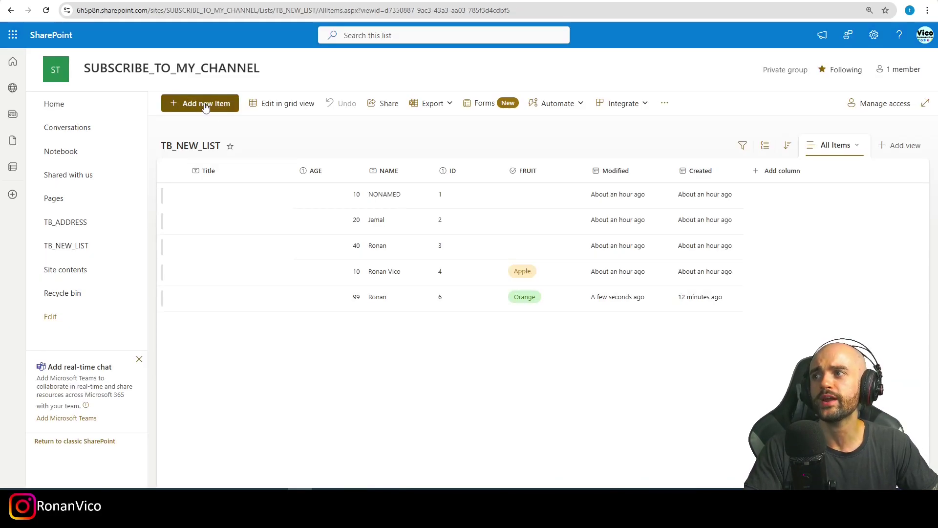
- Add a new list item named test with fruit Banana and save it
{"action": "left_click", "coordinate": [204, 104]}
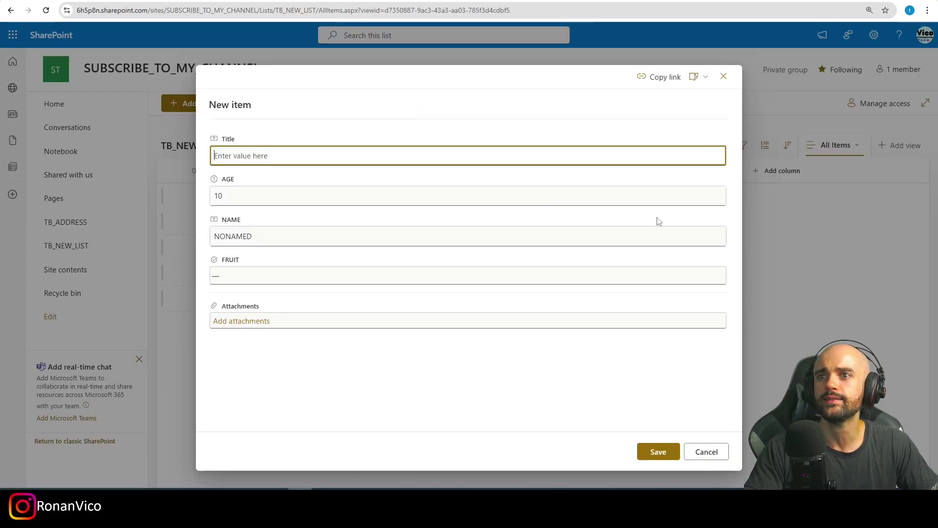
{"action": "double_click", "coordinate": [268, 238]}
{"action": "type", "text": "test"}
{"action": "left_click", "coordinate": [241, 275]}
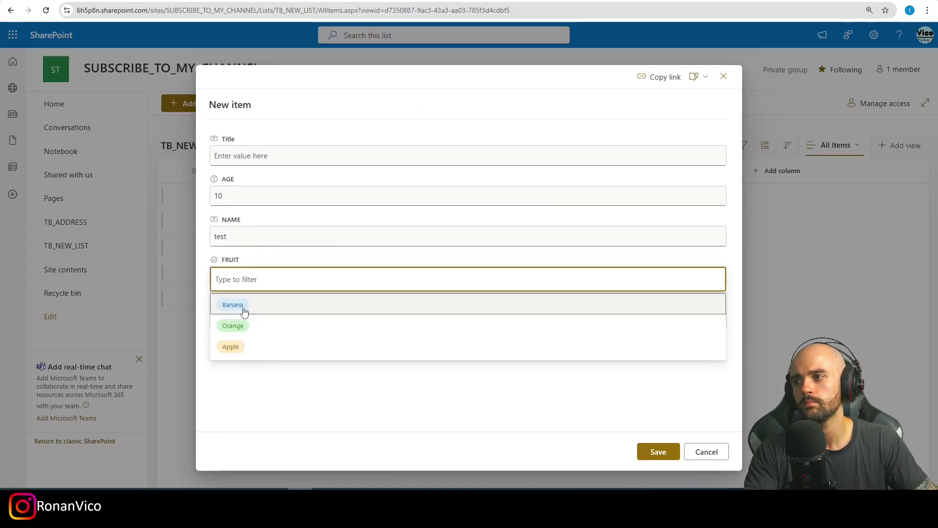
{"action": "left_click", "coordinate": [245, 305]}
{"action": "left_click", "coordinate": [660, 450]}
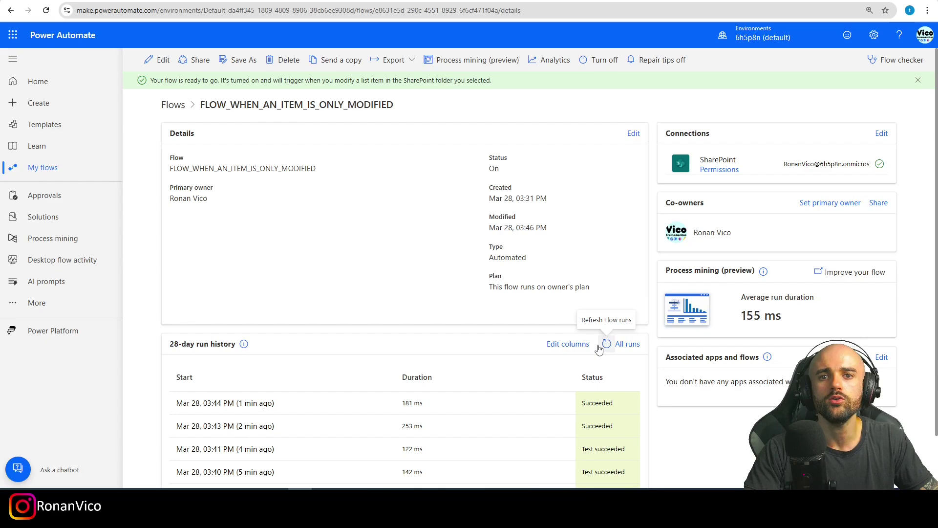
- Refresh the flow's 28-day run history repeatedly to confirm no run, then return to the list
{"action": "left_click", "coordinate": [606, 343]}
{"action": "scroll", "coordinate": [494, 398], "scroll_direction": "down", "scroll_amount": 1}
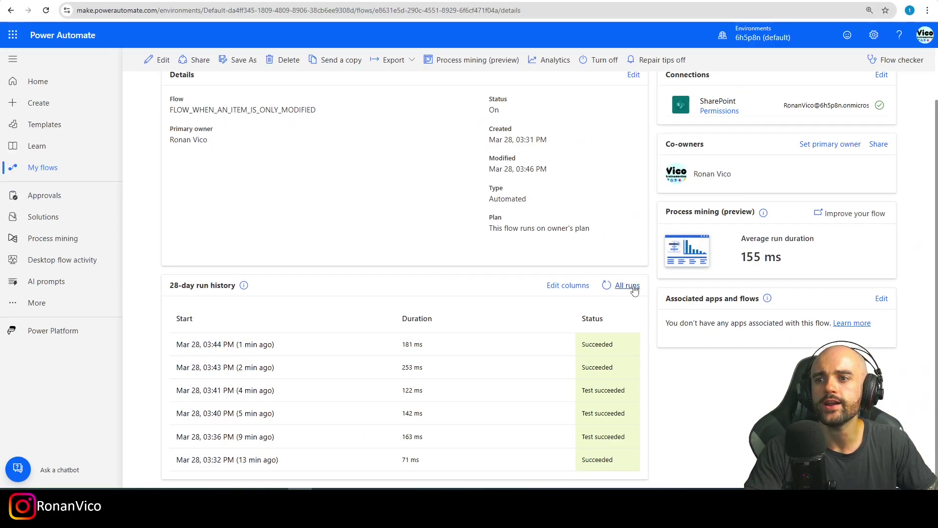
{"action": "left_click", "coordinate": [607, 287]}
{"action": "scroll", "coordinate": [607, 290], "scroll_direction": "down", "scroll_amount": 1}
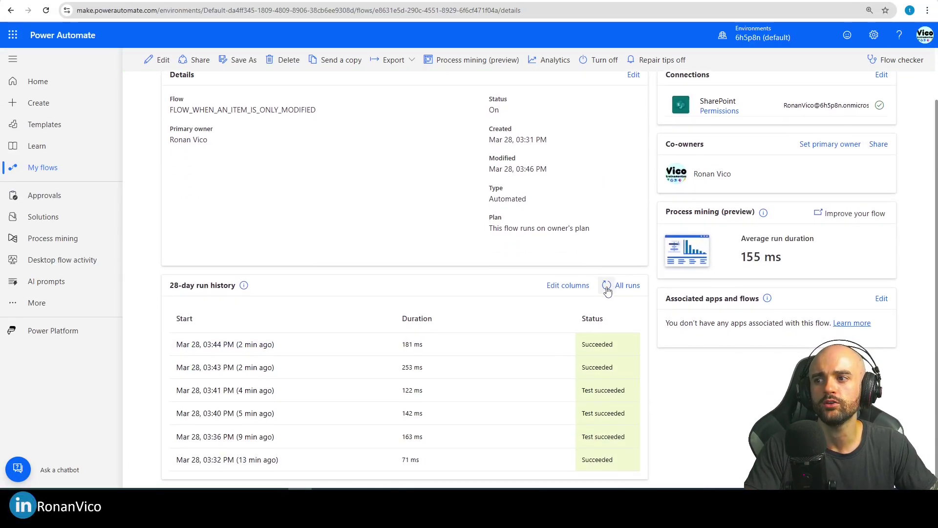
{"action": "left_click", "coordinate": [607, 288]}
{"action": "scroll", "coordinate": [606, 289], "scroll_direction": "down", "scroll_amount": 1}
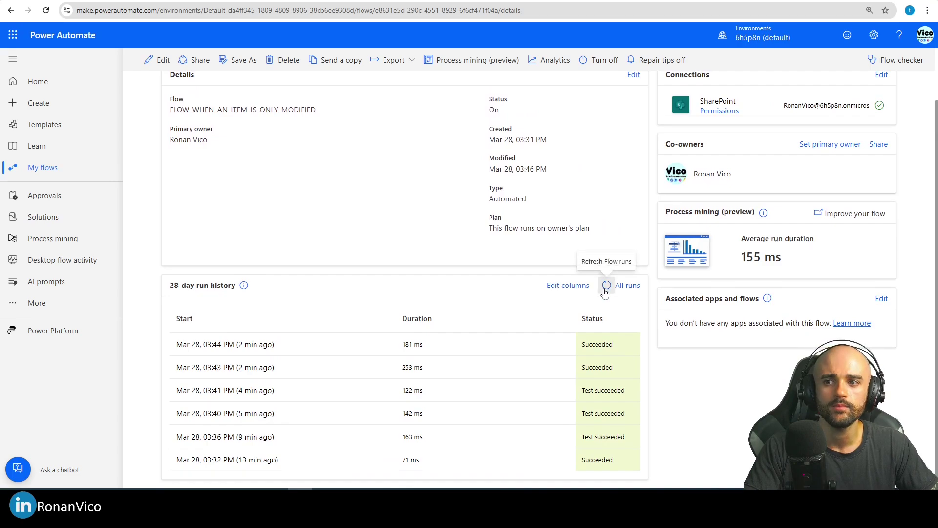
{"action": "left_click", "coordinate": [606, 289]}
{"action": "scroll", "coordinate": [604, 293], "scroll_direction": "down", "scroll_amount": 1}
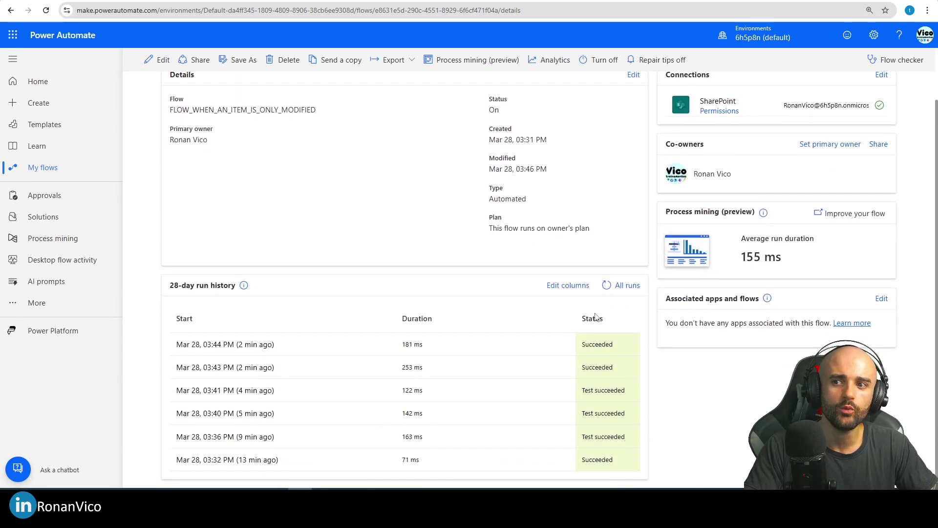
{"action": "left_click", "coordinate": [606, 288]}
{"action": "scroll", "coordinate": [565, 314], "scroll_direction": "down", "scroll_amount": 1}
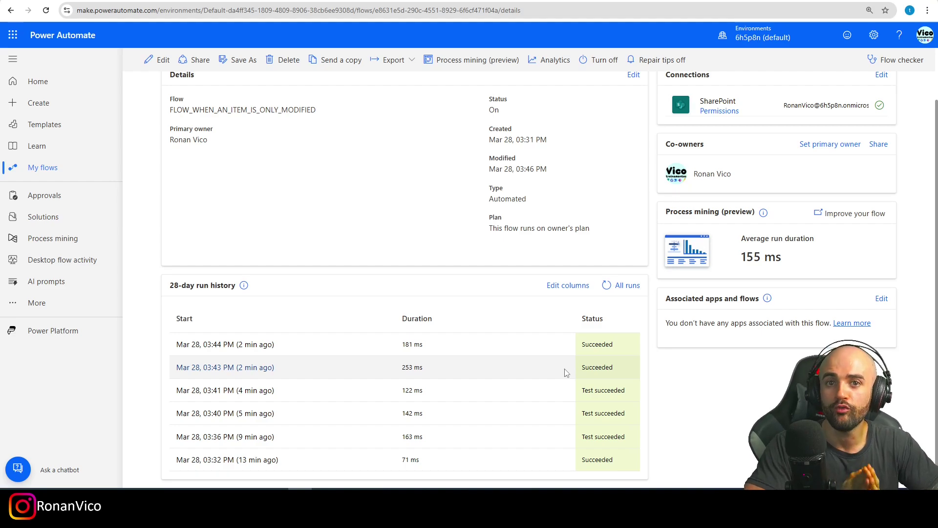
{"action": "key", "text": "ctrl+Tab"}
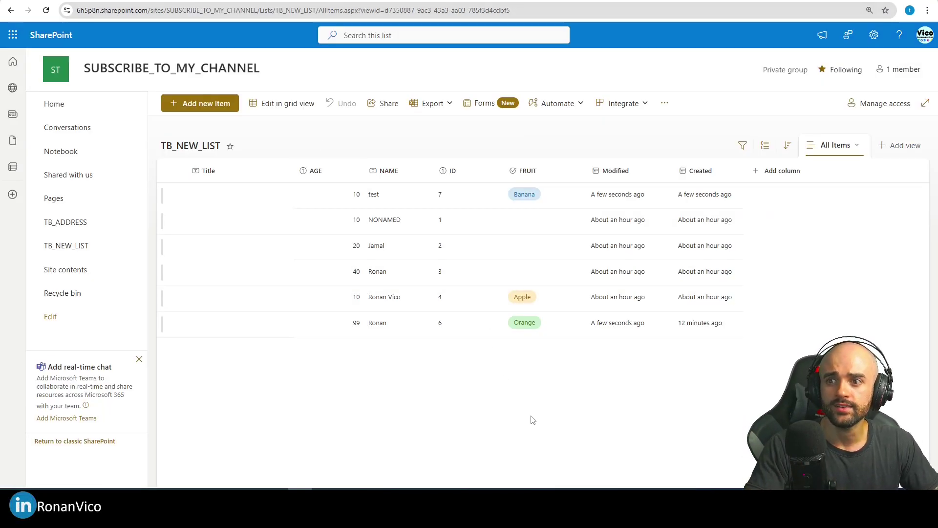
- Change the test item's FRUIT from Banana to Orange and close its properties
{"action": "double_click", "coordinate": [465, 195]}
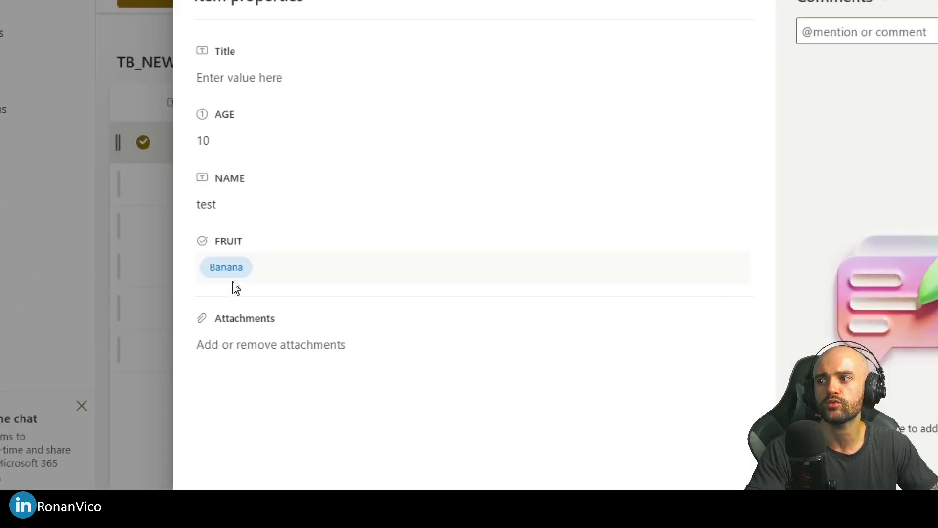
{"action": "left_click", "coordinate": [235, 278]}
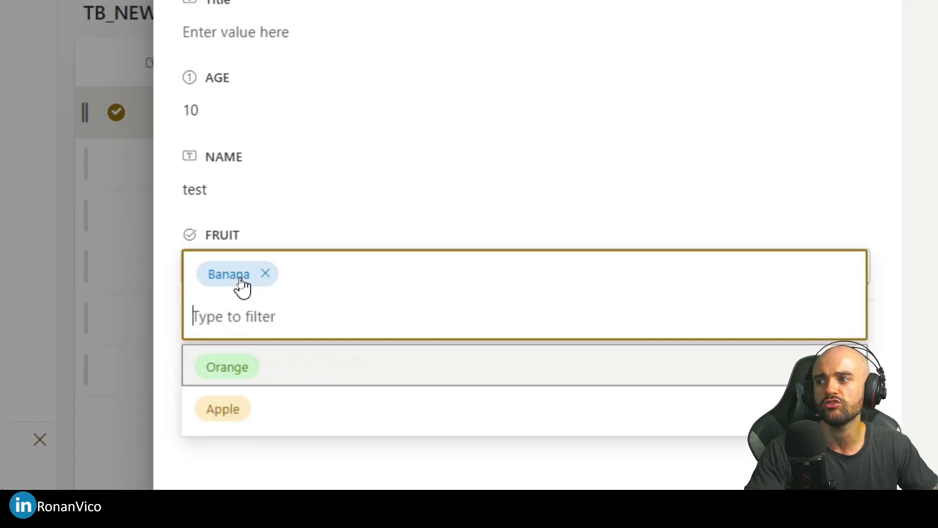
{"action": "left_click", "coordinate": [240, 323]}
{"action": "key", "text": "Escape"}
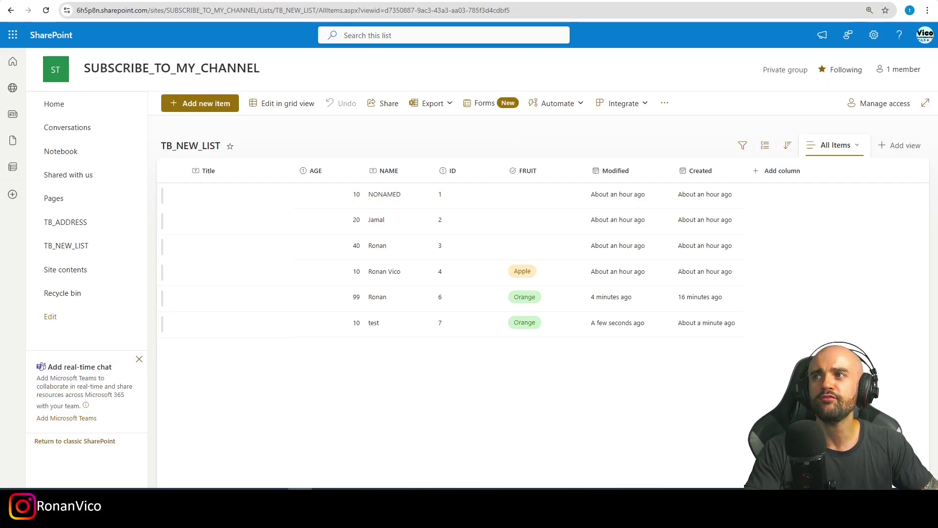
- Reload the flow details page and refresh the run history until the new run appears
{"action": "key", "text": "ctrl+Tab"}
{"action": "key", "text": "F5"}
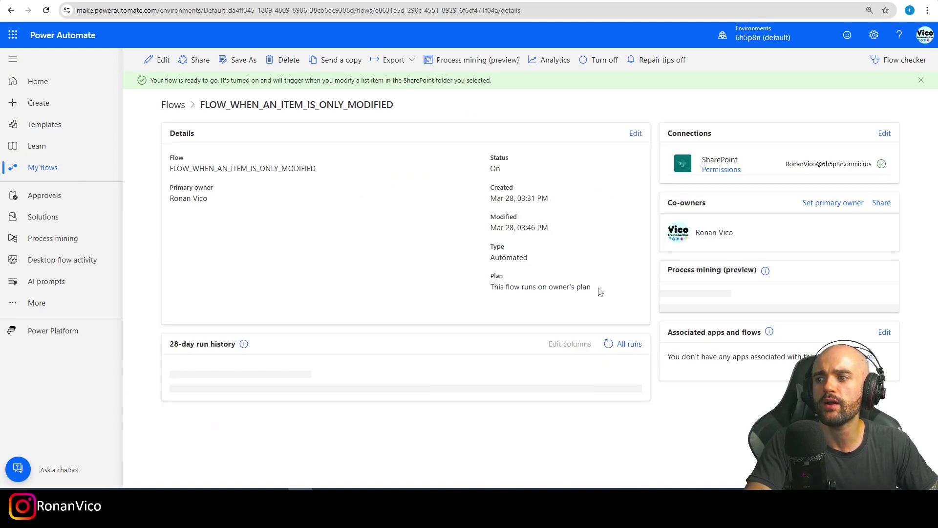
{"action": "scroll", "coordinate": [601, 318], "scroll_direction": "down", "scroll_amount": 1}
{"action": "key", "text": "F5"}
{"action": "scroll", "coordinate": [581, 322], "scroll_direction": "down", "scroll_amount": 1}
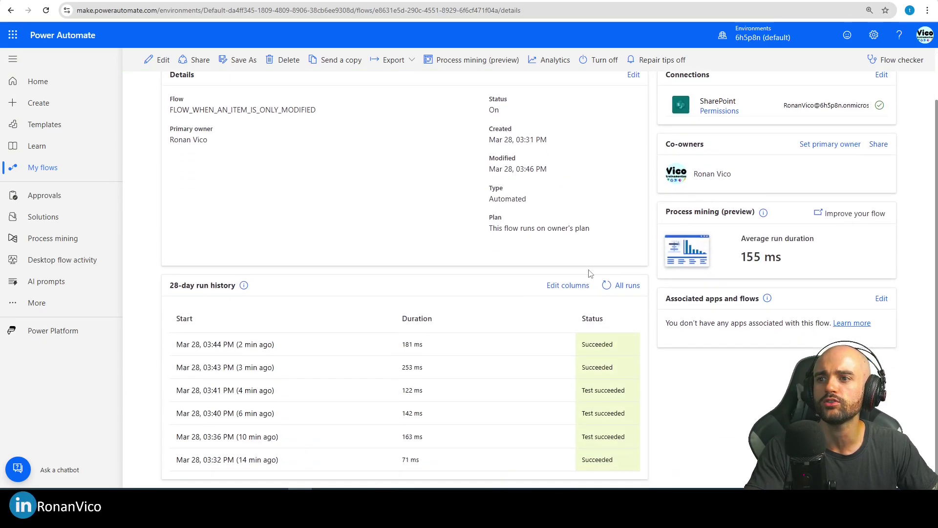
{"action": "left_click", "coordinate": [604, 287]}
{"action": "scroll", "coordinate": [600, 290], "scroll_direction": "down", "scroll_amount": 1}
{"action": "left_click", "coordinate": [605, 286]}
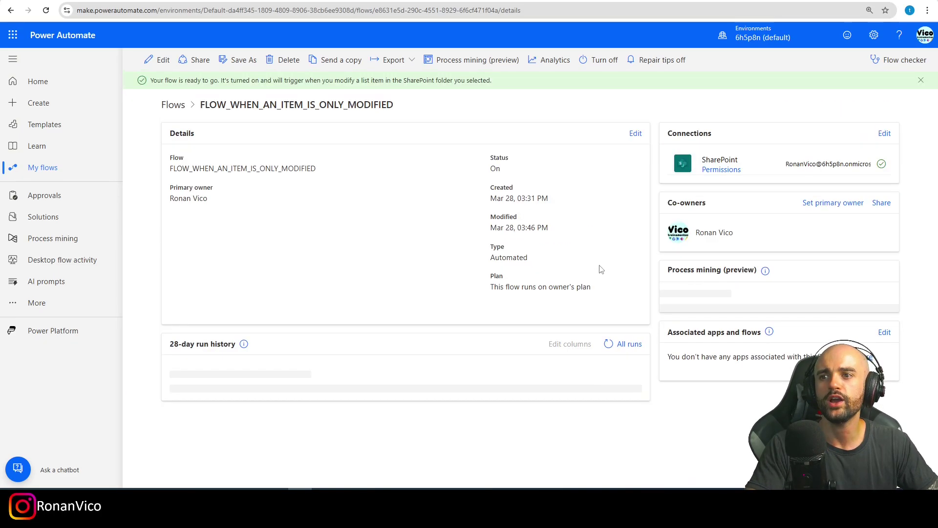
{"action": "scroll", "coordinate": [199, 335], "scroll_direction": "down", "scroll_amount": 2}
- Open the 03:47 PM run and review Compose: created 18:46:41Z, modified 18:47:23Z, version 2.0
{"action": "left_click", "coordinate": [194, 322]}
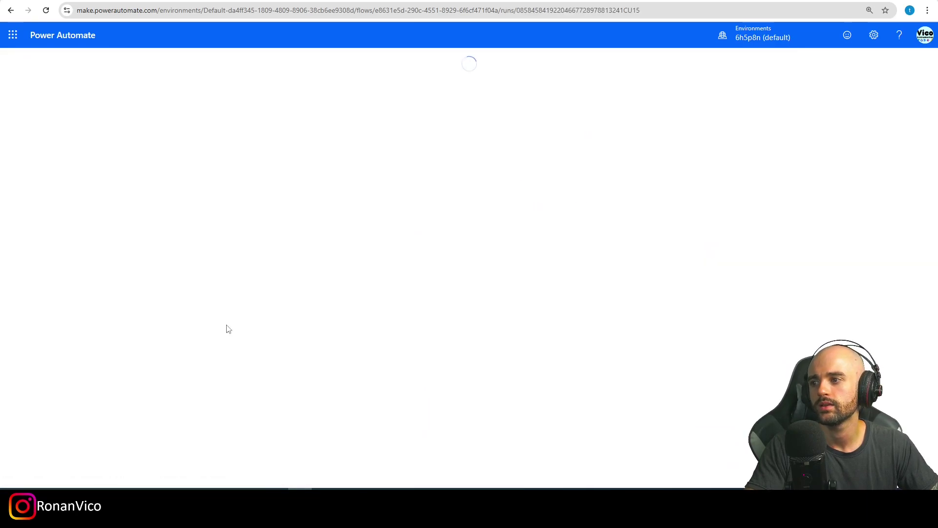
{"action": "left_click", "coordinate": [497, 304]}
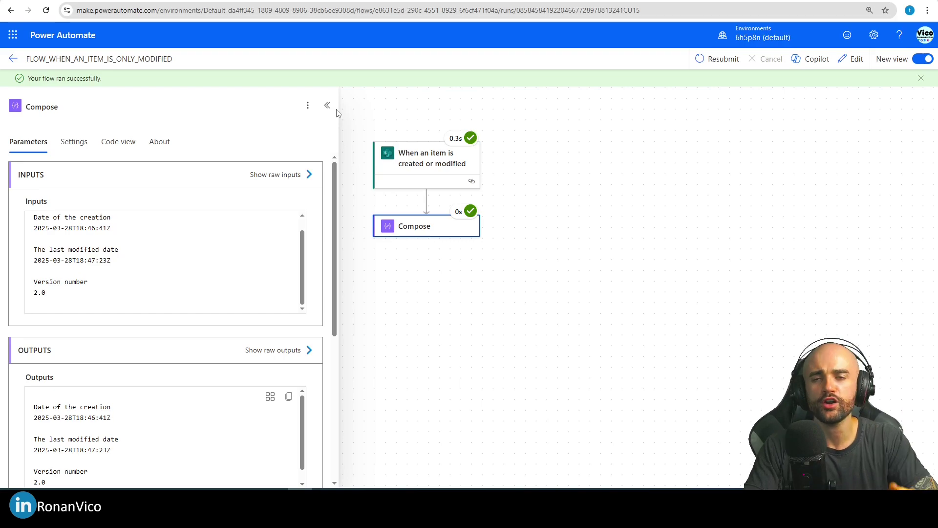
{"action": "left_click", "coordinate": [326, 105]}
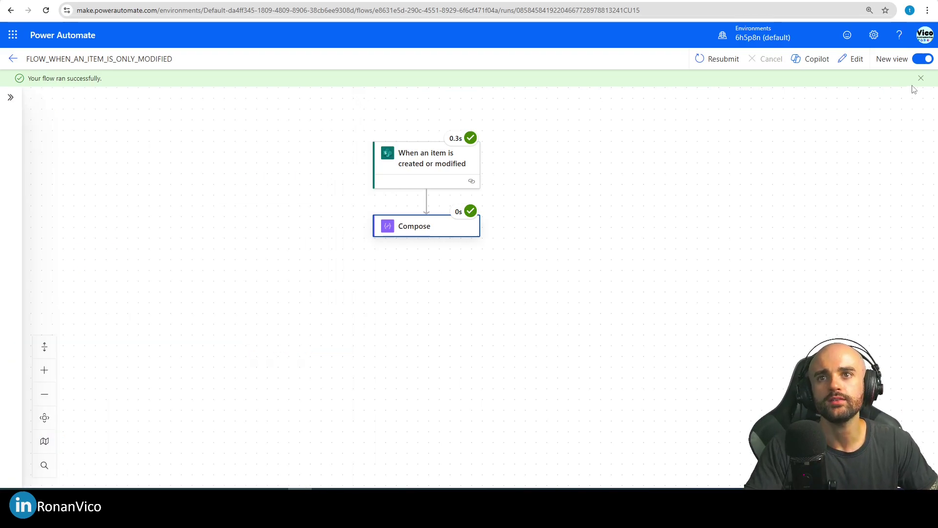
- Enter edit mode and look over the Compose step's expression and the add-action list
{"action": "left_click", "coordinate": [853, 59]}
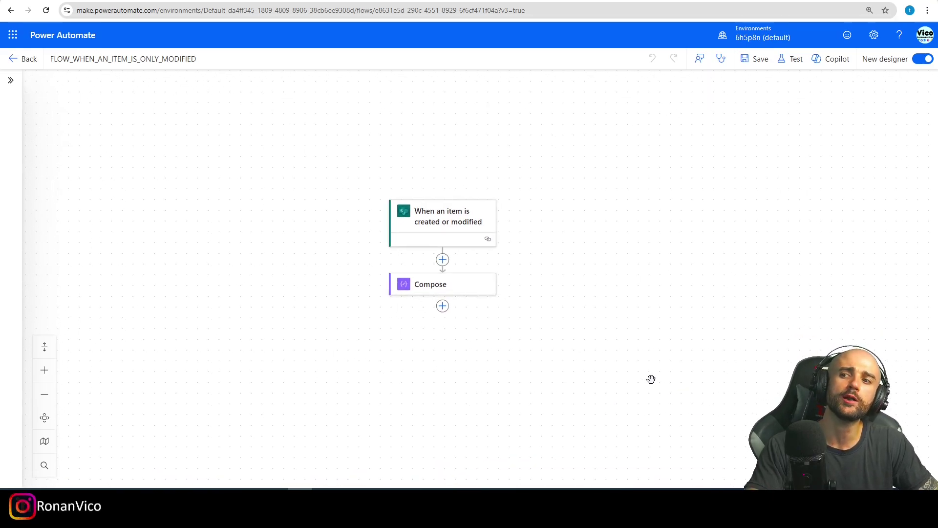
{"action": "left_click", "coordinate": [438, 274]}
{"action": "left_click", "coordinate": [326, 306]}
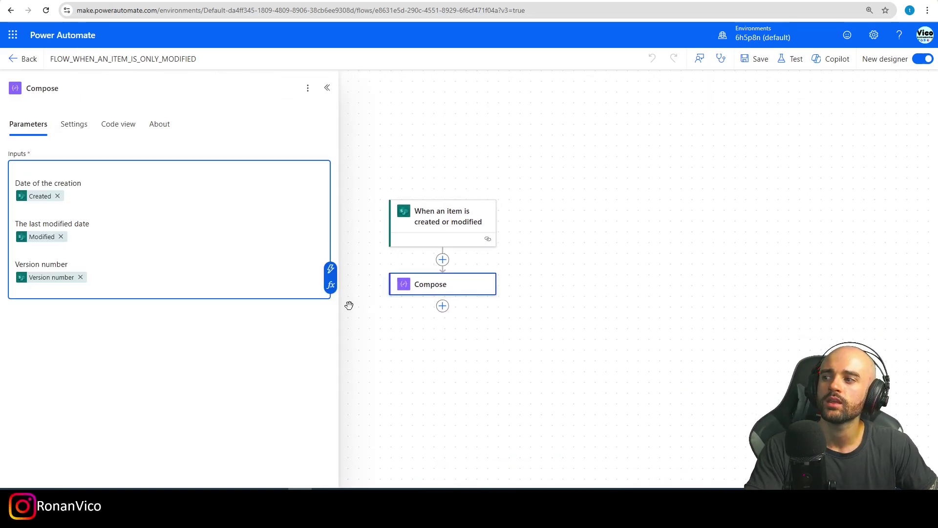
{"action": "left_click", "coordinate": [330, 285]}
{"action": "left_click", "coordinate": [684, 319]}
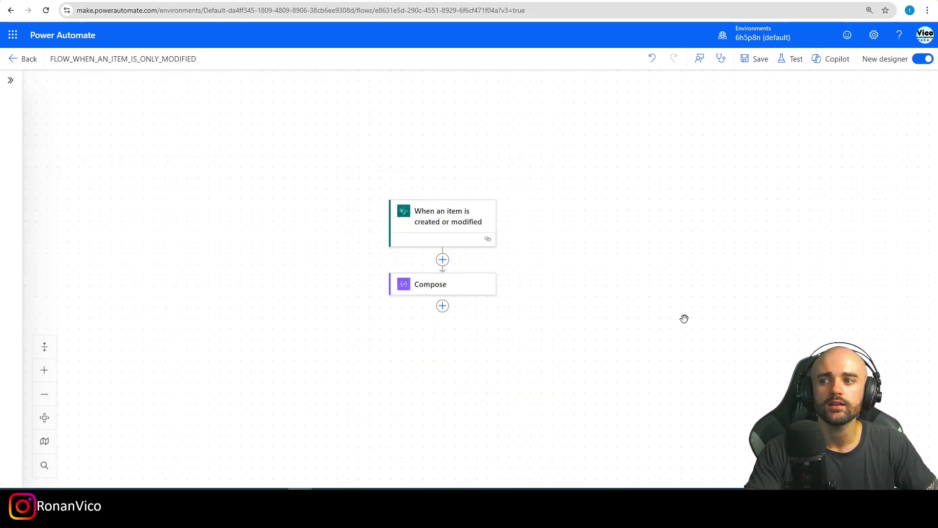
{"action": "left_click", "coordinate": [443, 306]}
{"action": "left_click", "coordinate": [421, 351]}
{"action": "left_click", "coordinate": [442, 306]}
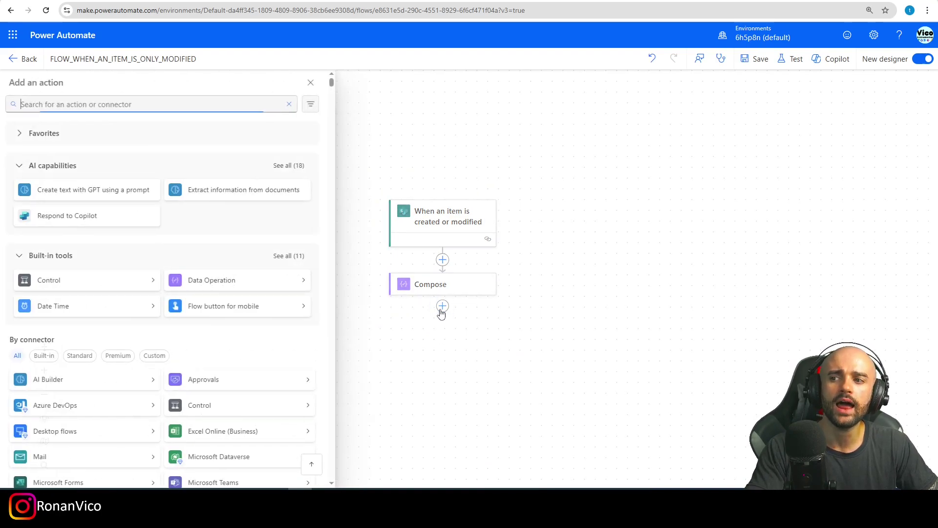
{"action": "left_click", "coordinate": [442, 306]}
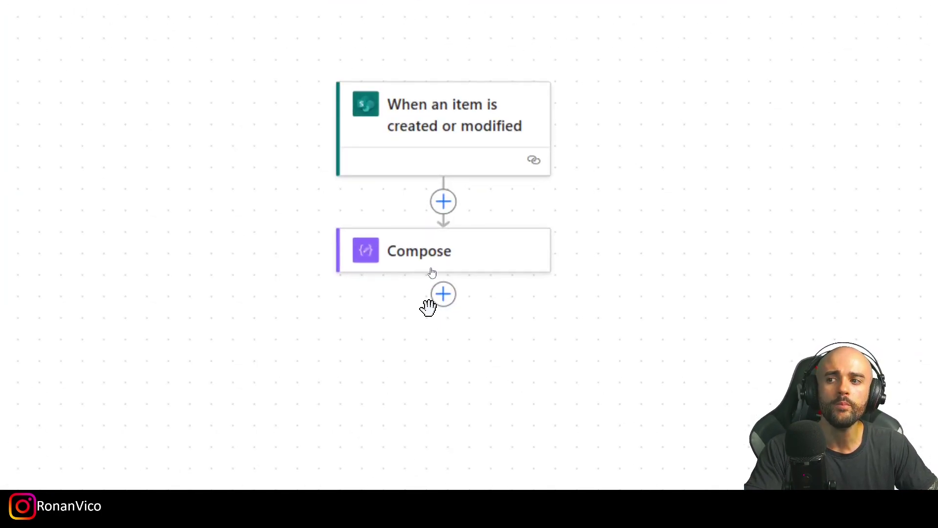
- Open the trigger's Settings and review the not-equals Created/Modified trigger condition
{"action": "left_click", "coordinate": [434, 232]}
{"action": "left_click", "coordinate": [73, 123]}
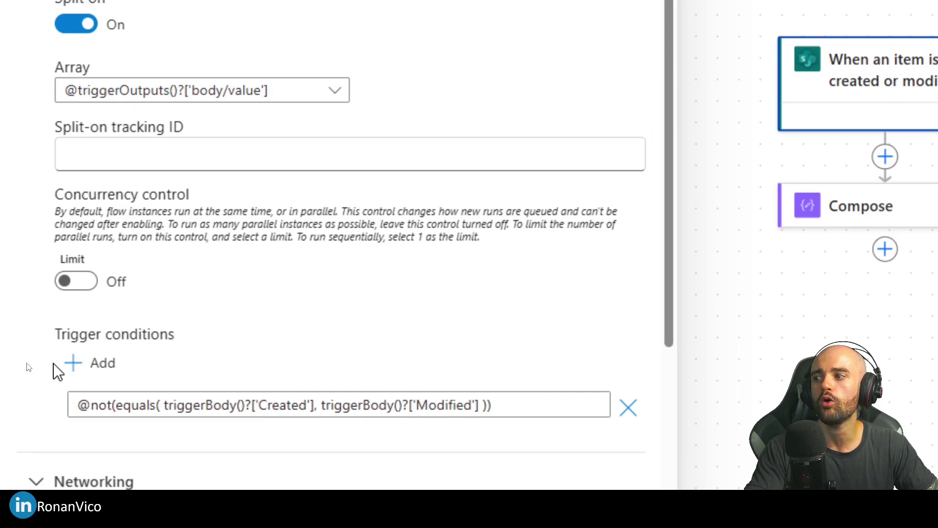
{"action": "left_click_drag", "start_coordinate": [93, 307], "coordinate": [51, 317]}
{"action": "left_click", "coordinate": [90, 308]}
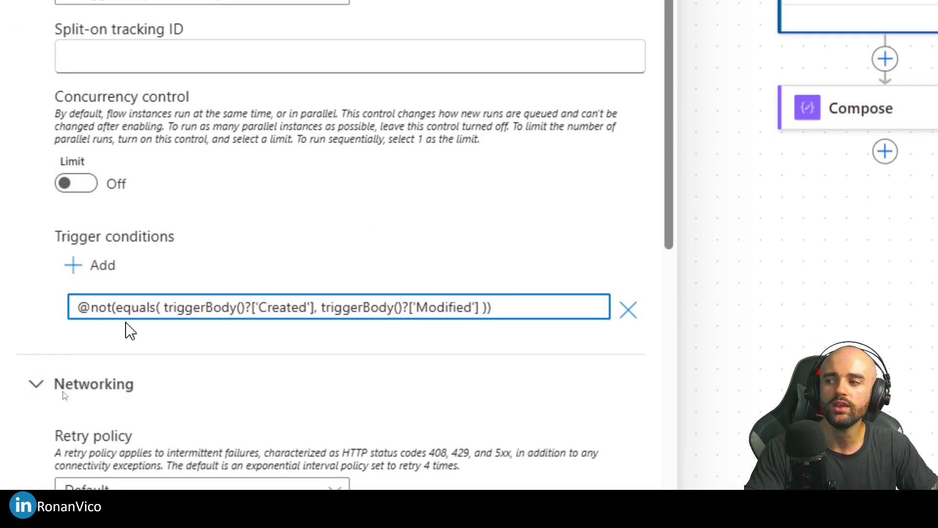